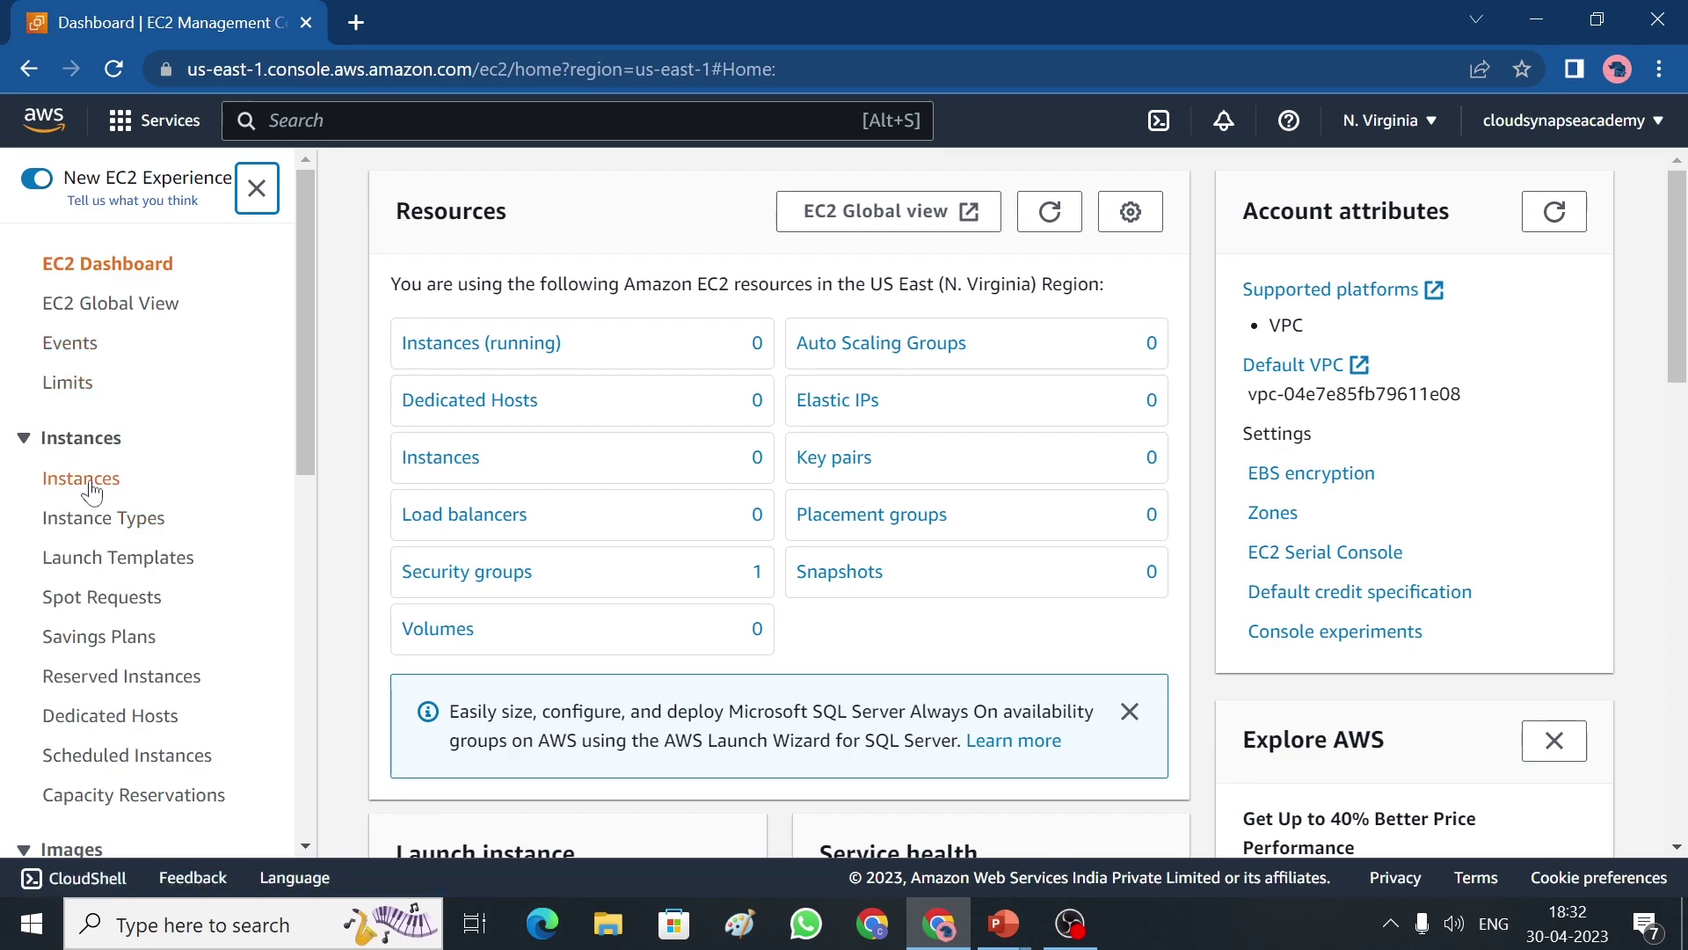
Start launching a new EC2 instance from the Instances page and name it Webserver.
left_click(89, 485)
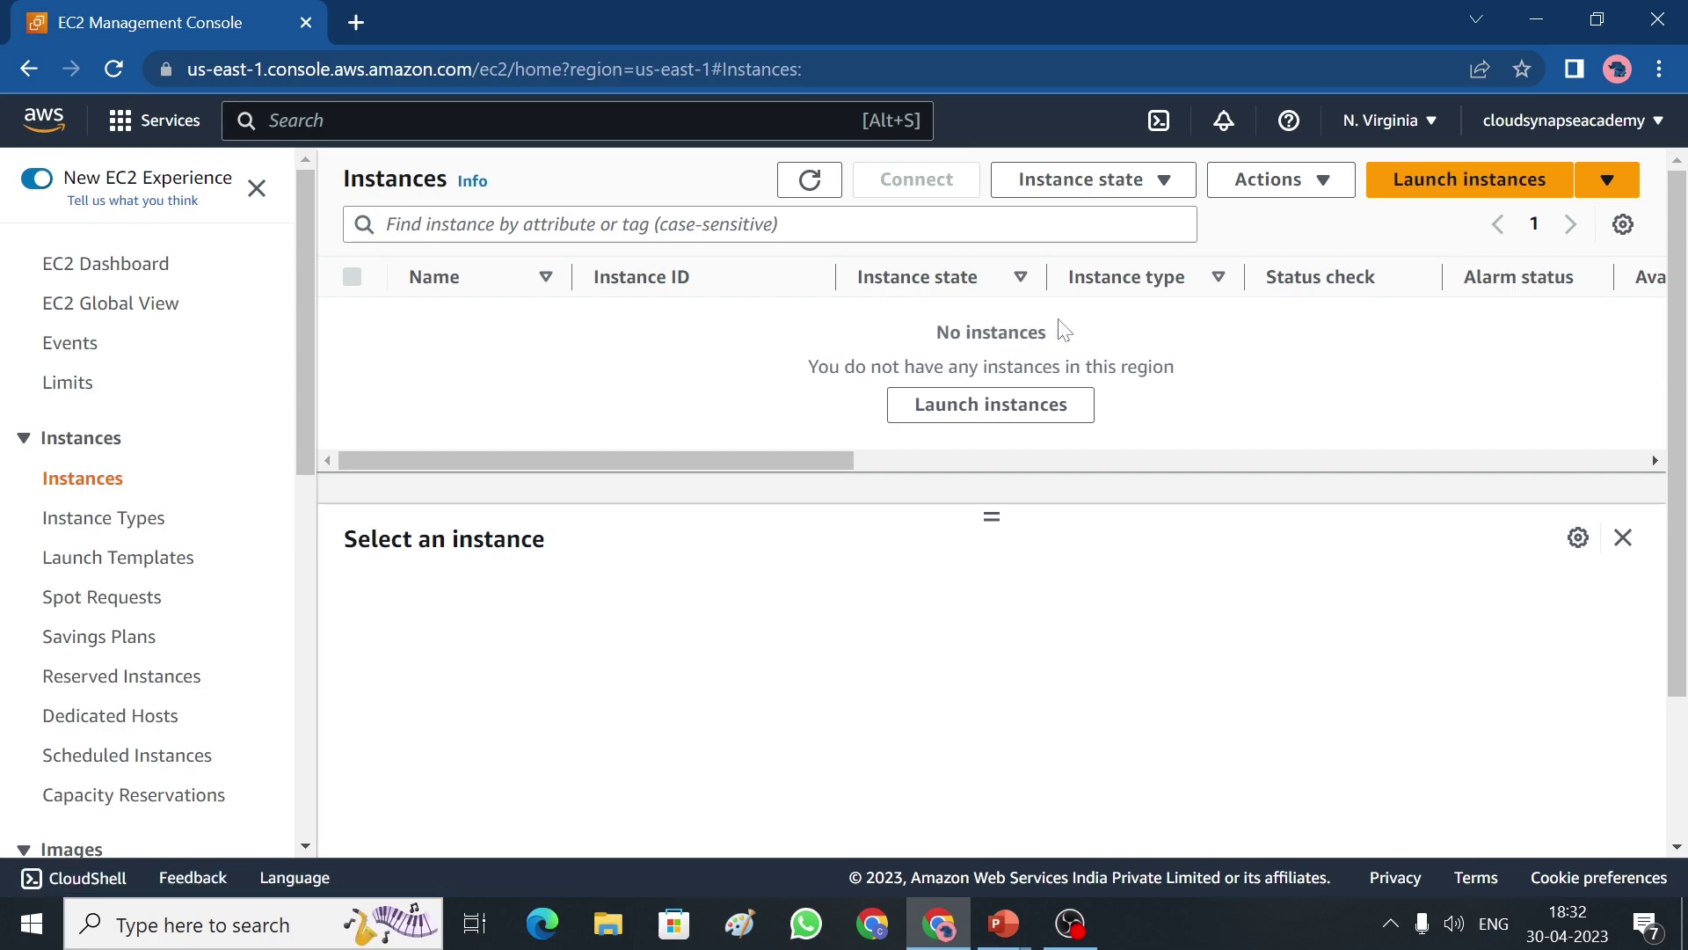
left_click(1457, 201)
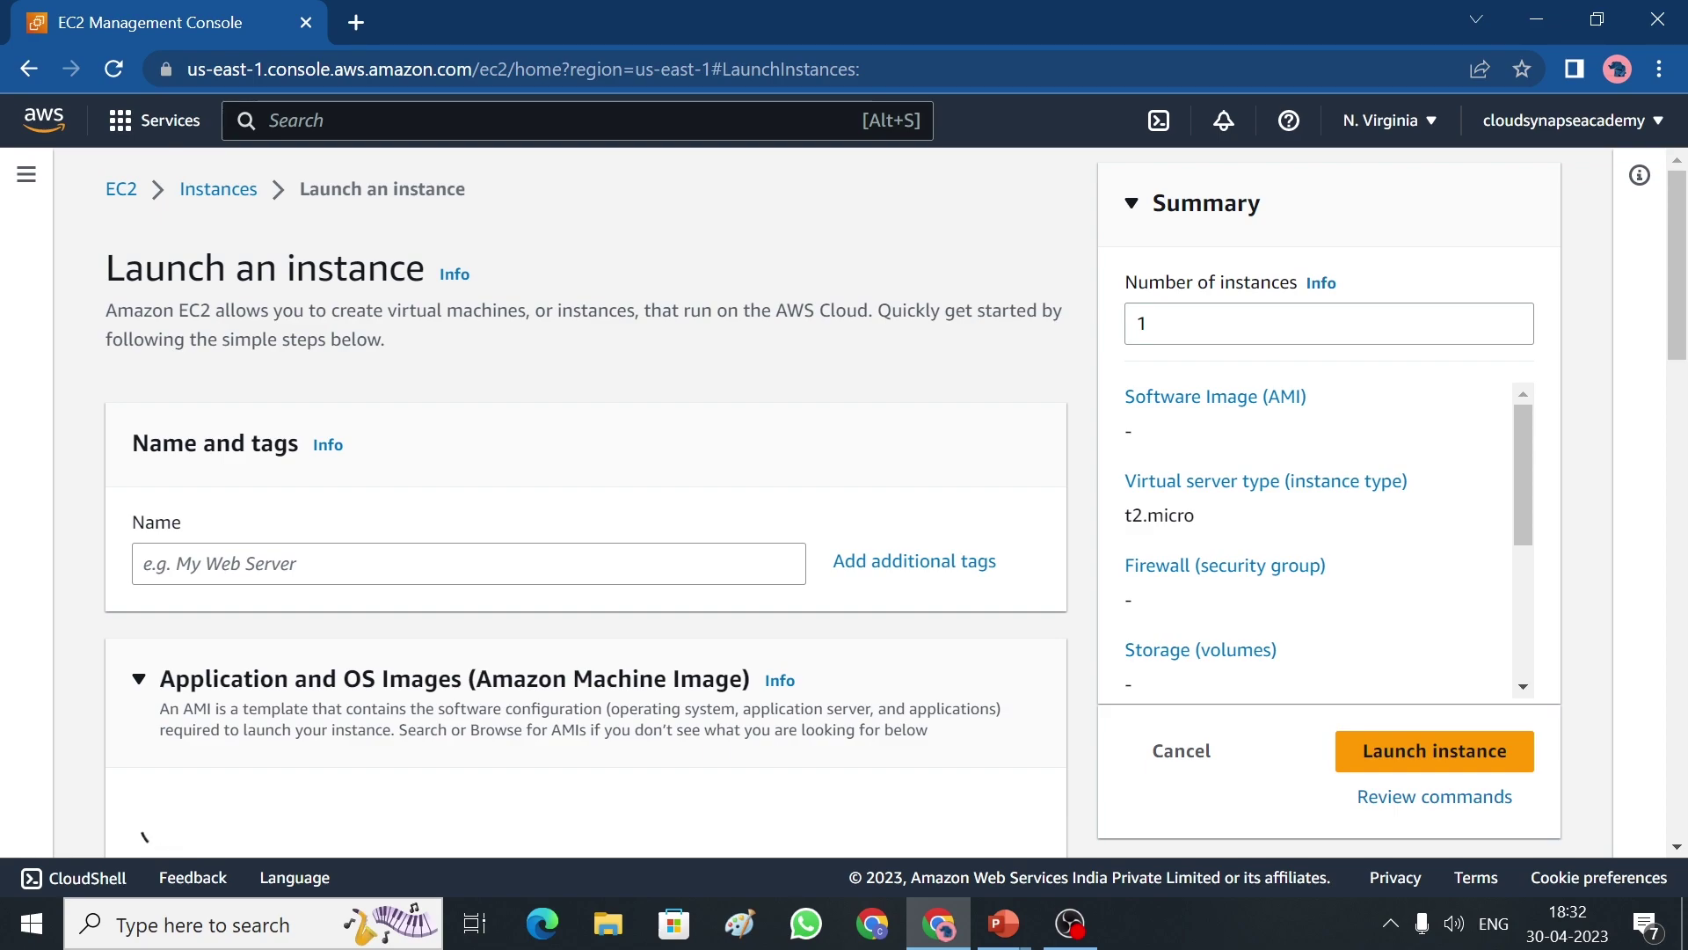
left_click(469, 563)
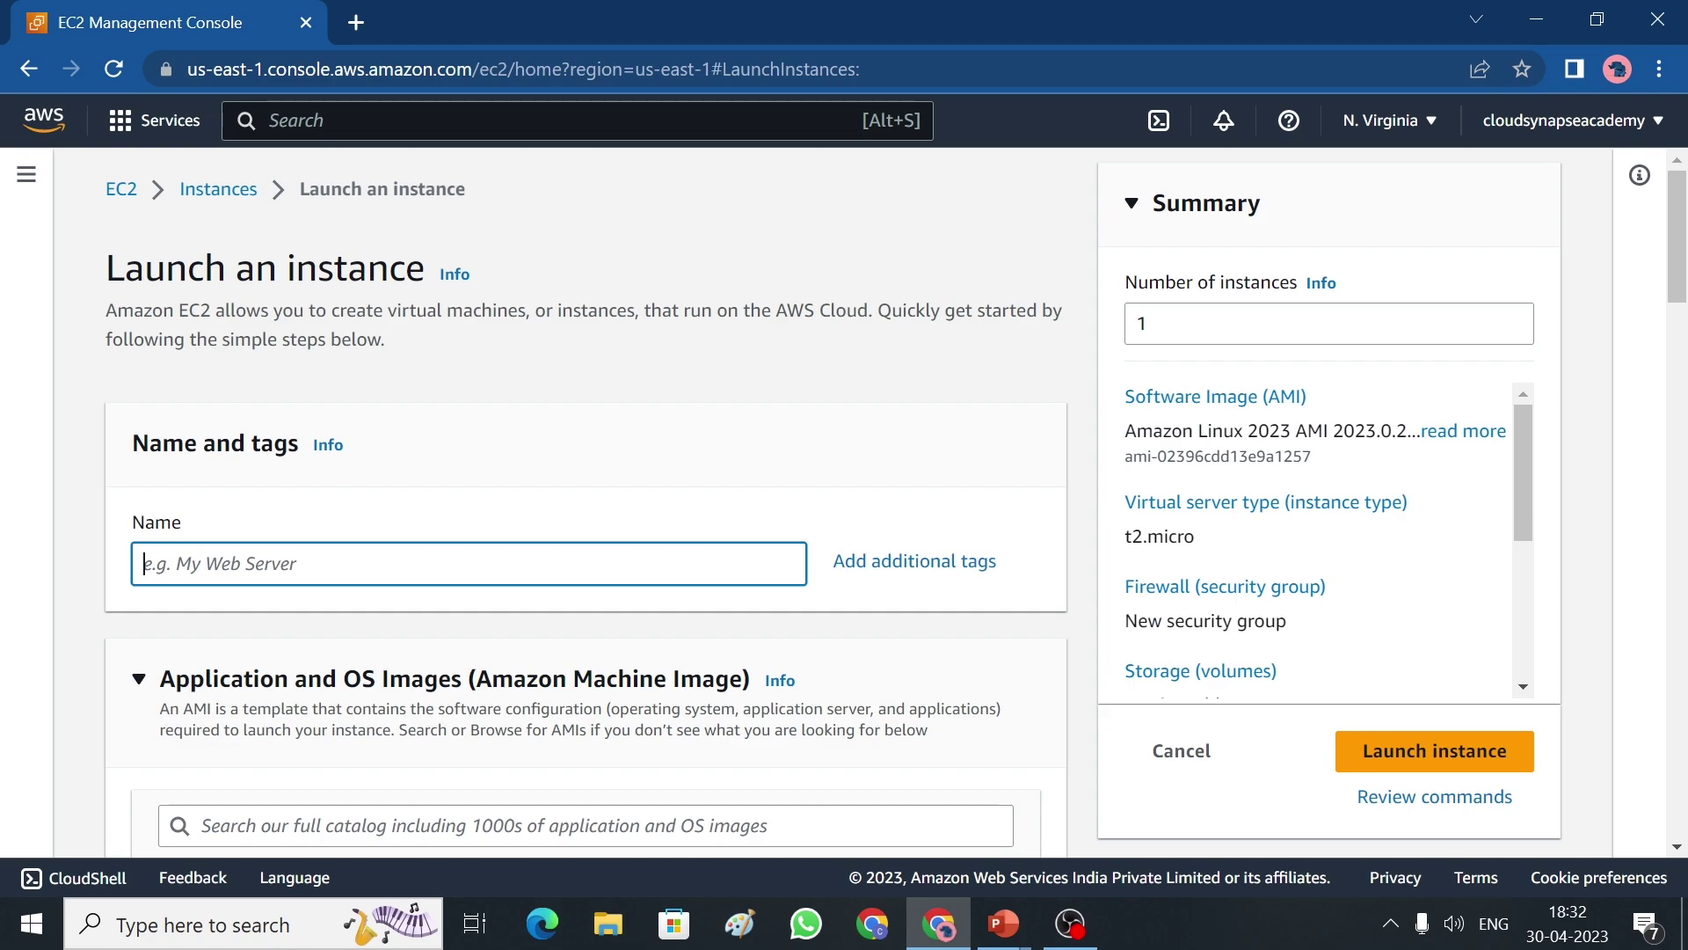
type("Webs")
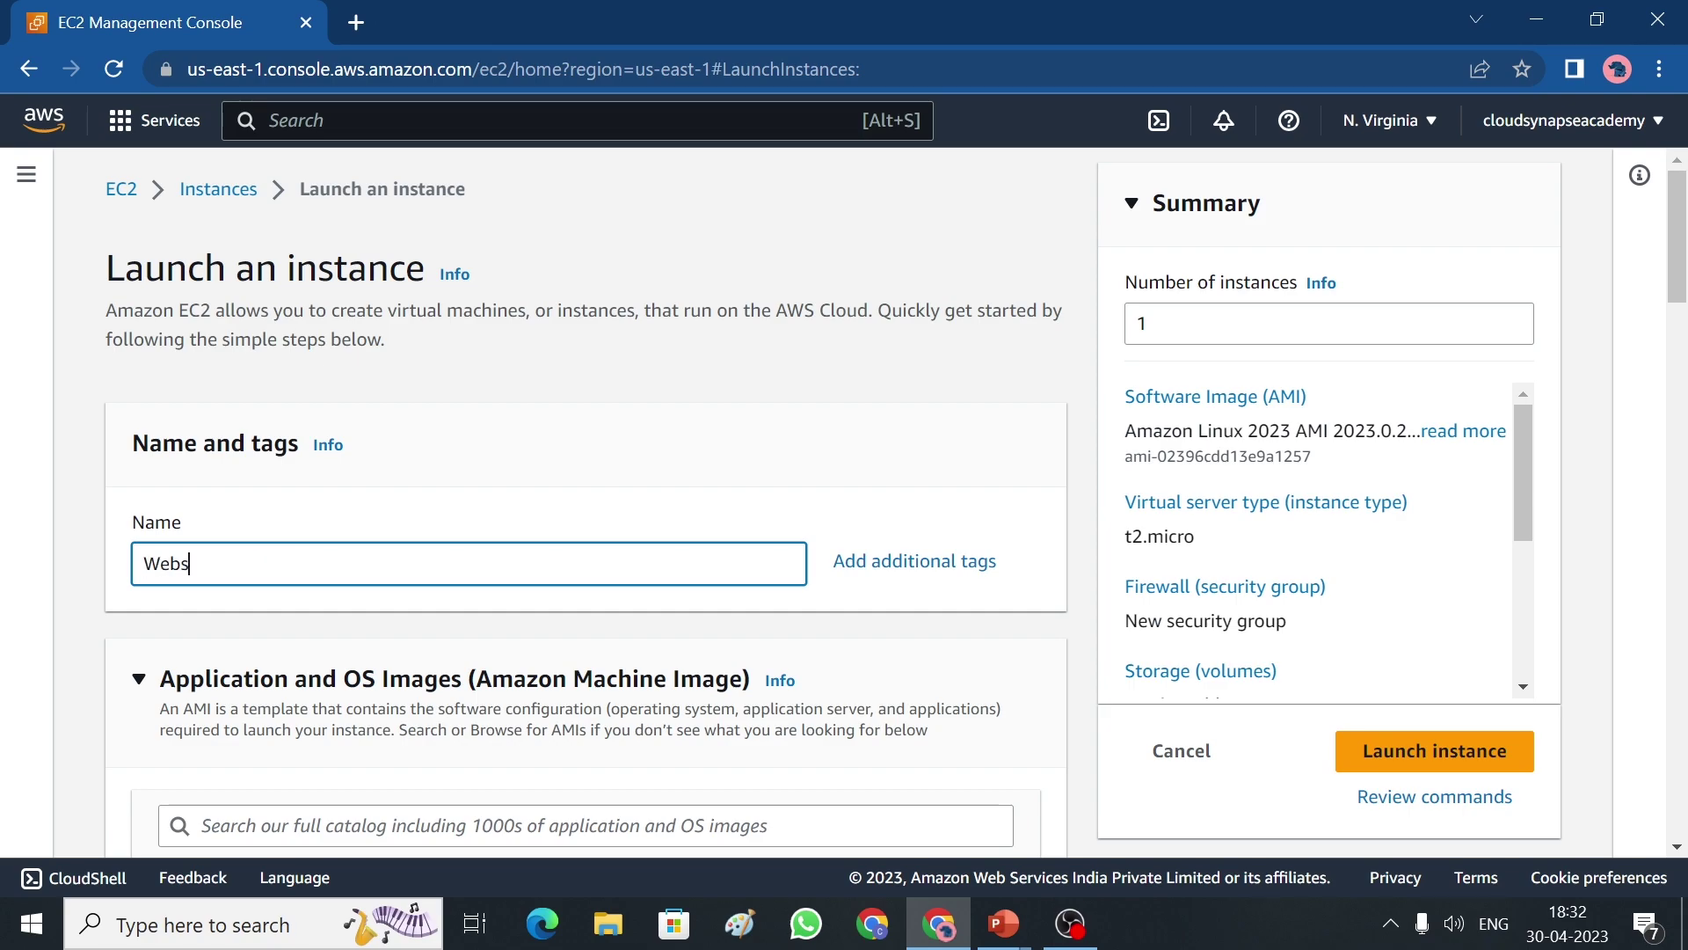
type("erver")
Add a second tag to the instance with the key Owner and the value CSA.
left_click(907, 565)
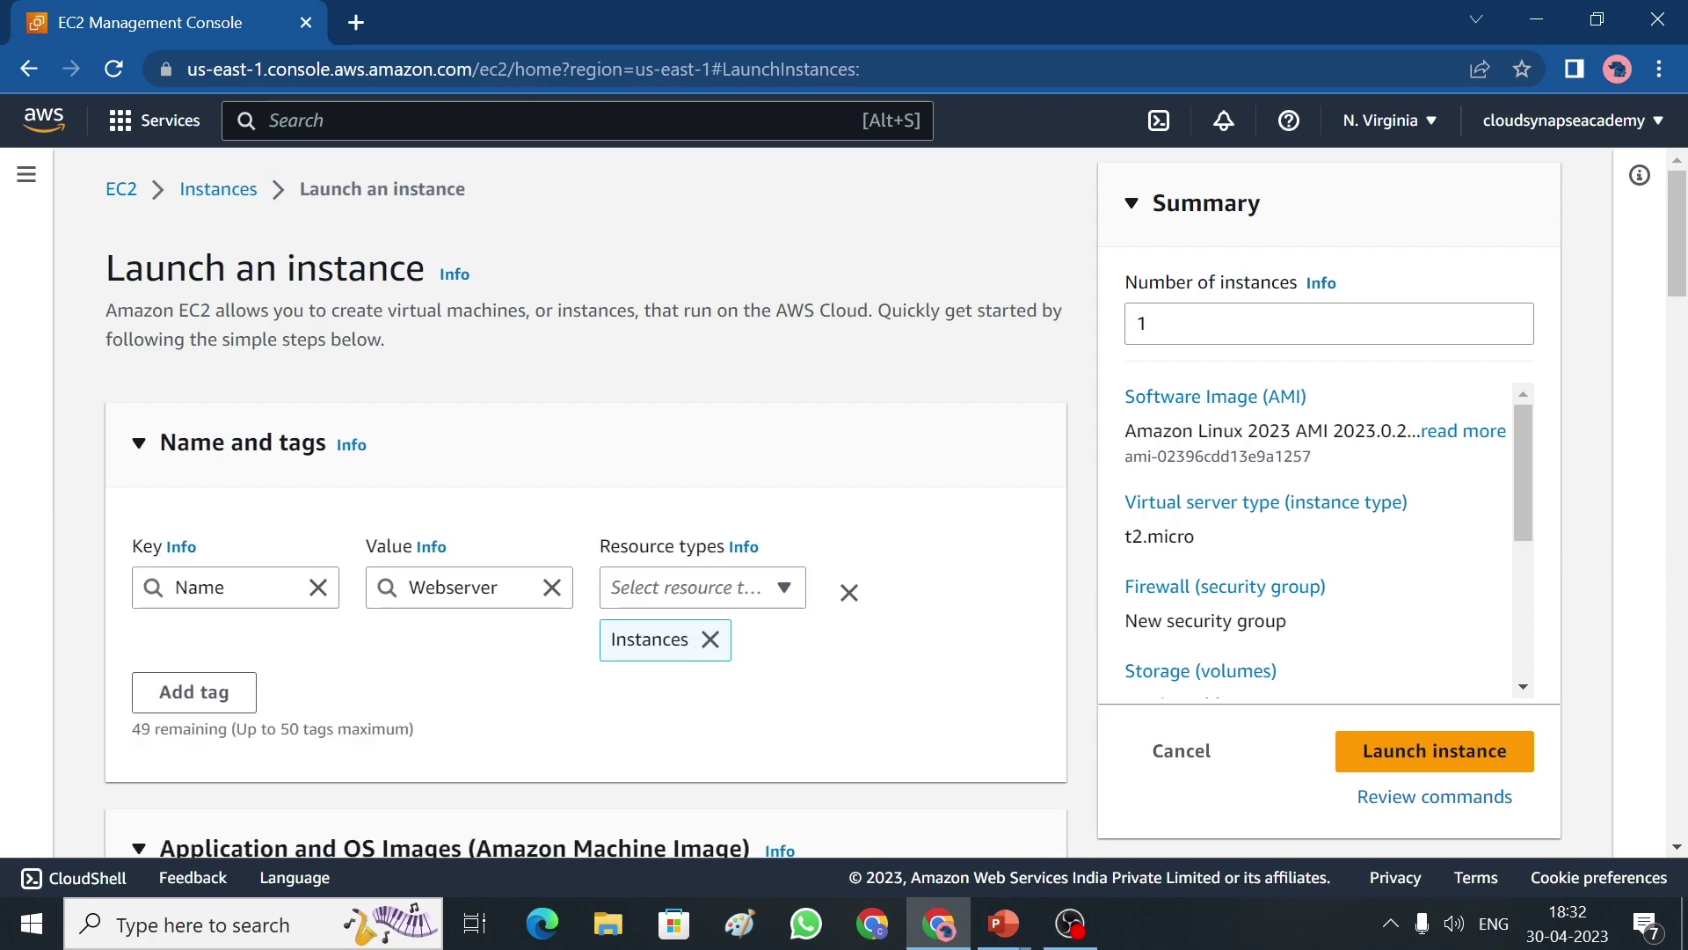
left_click(194, 692)
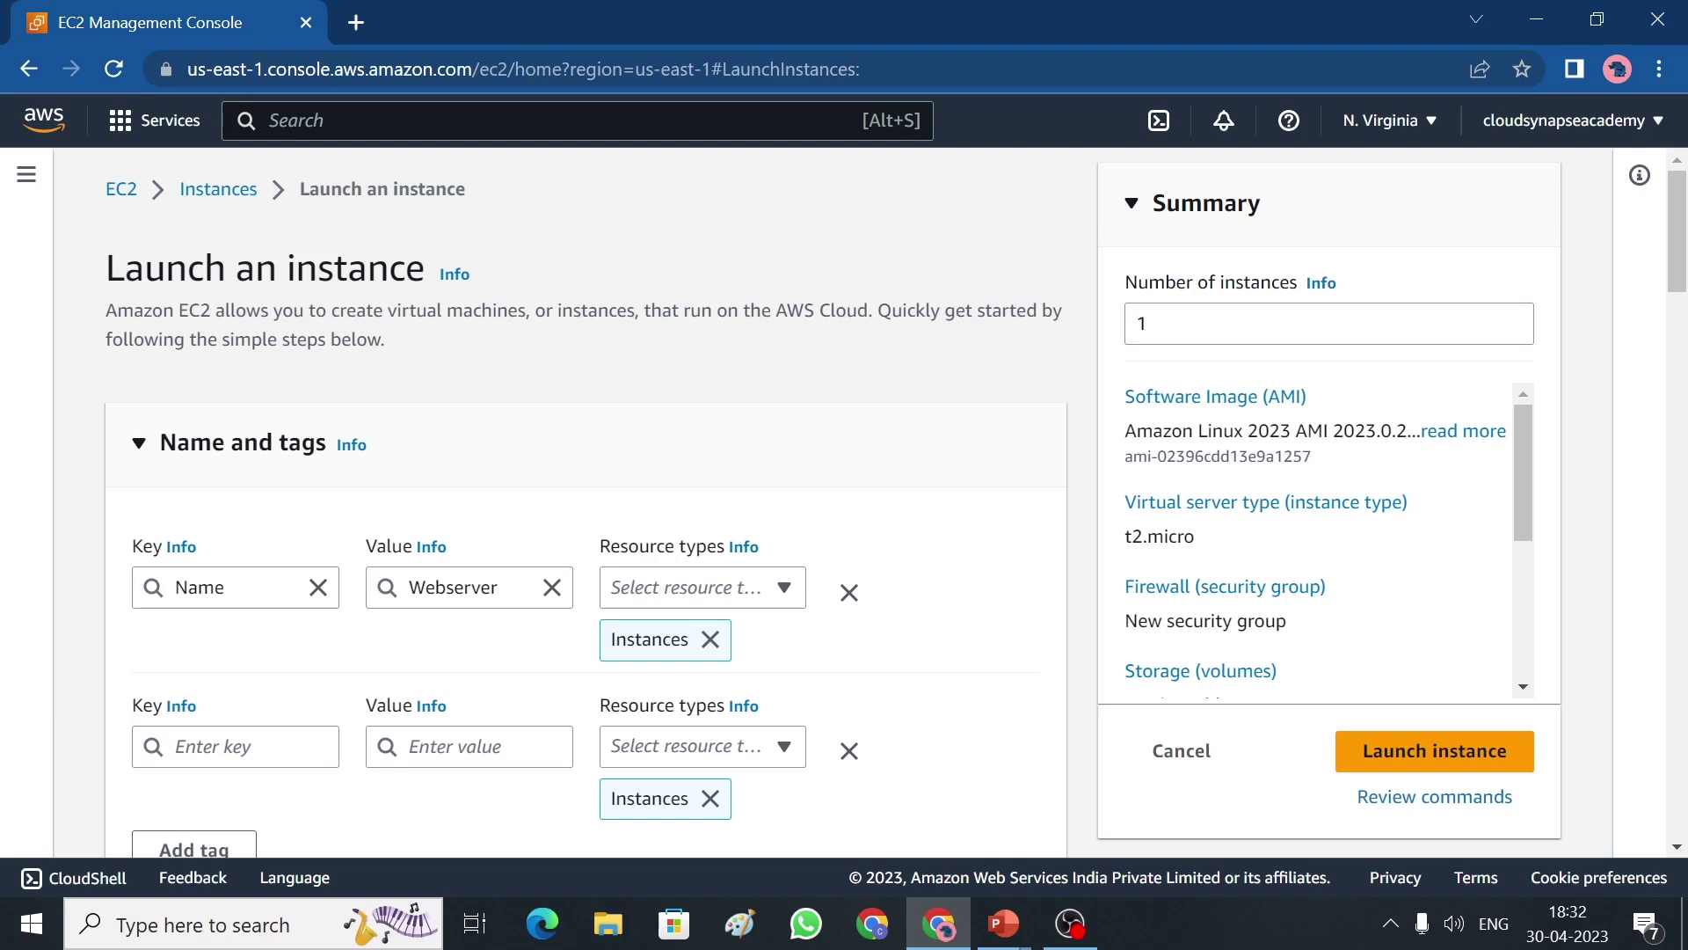
type("O")
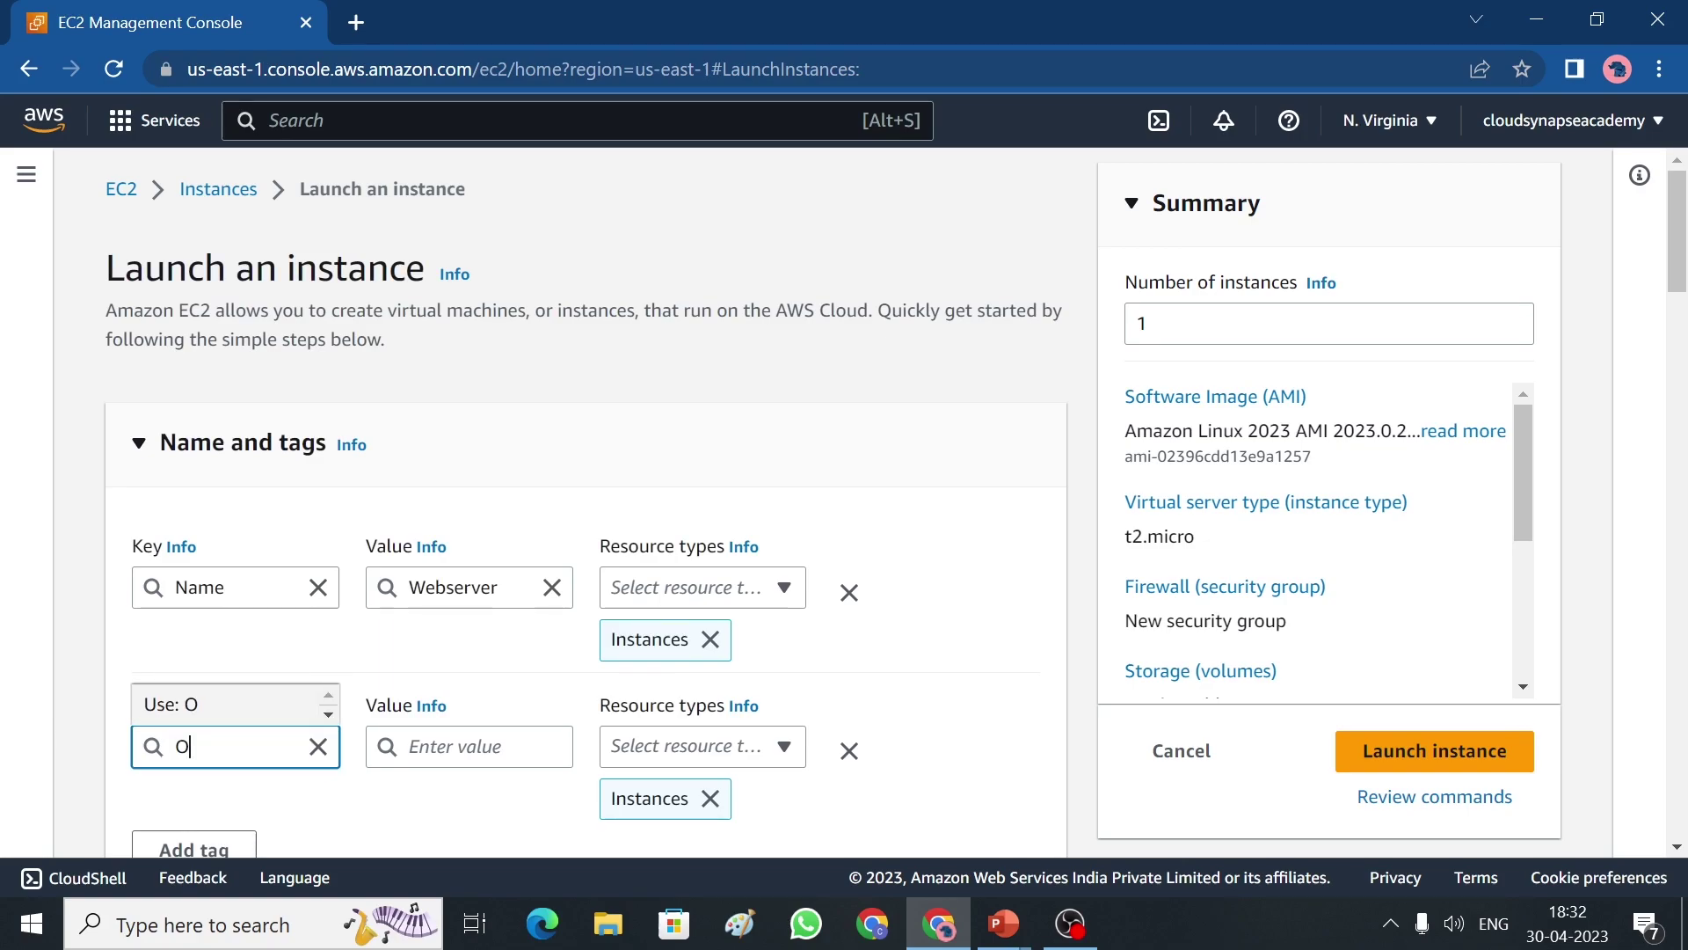
type("wner")
key("Tab")
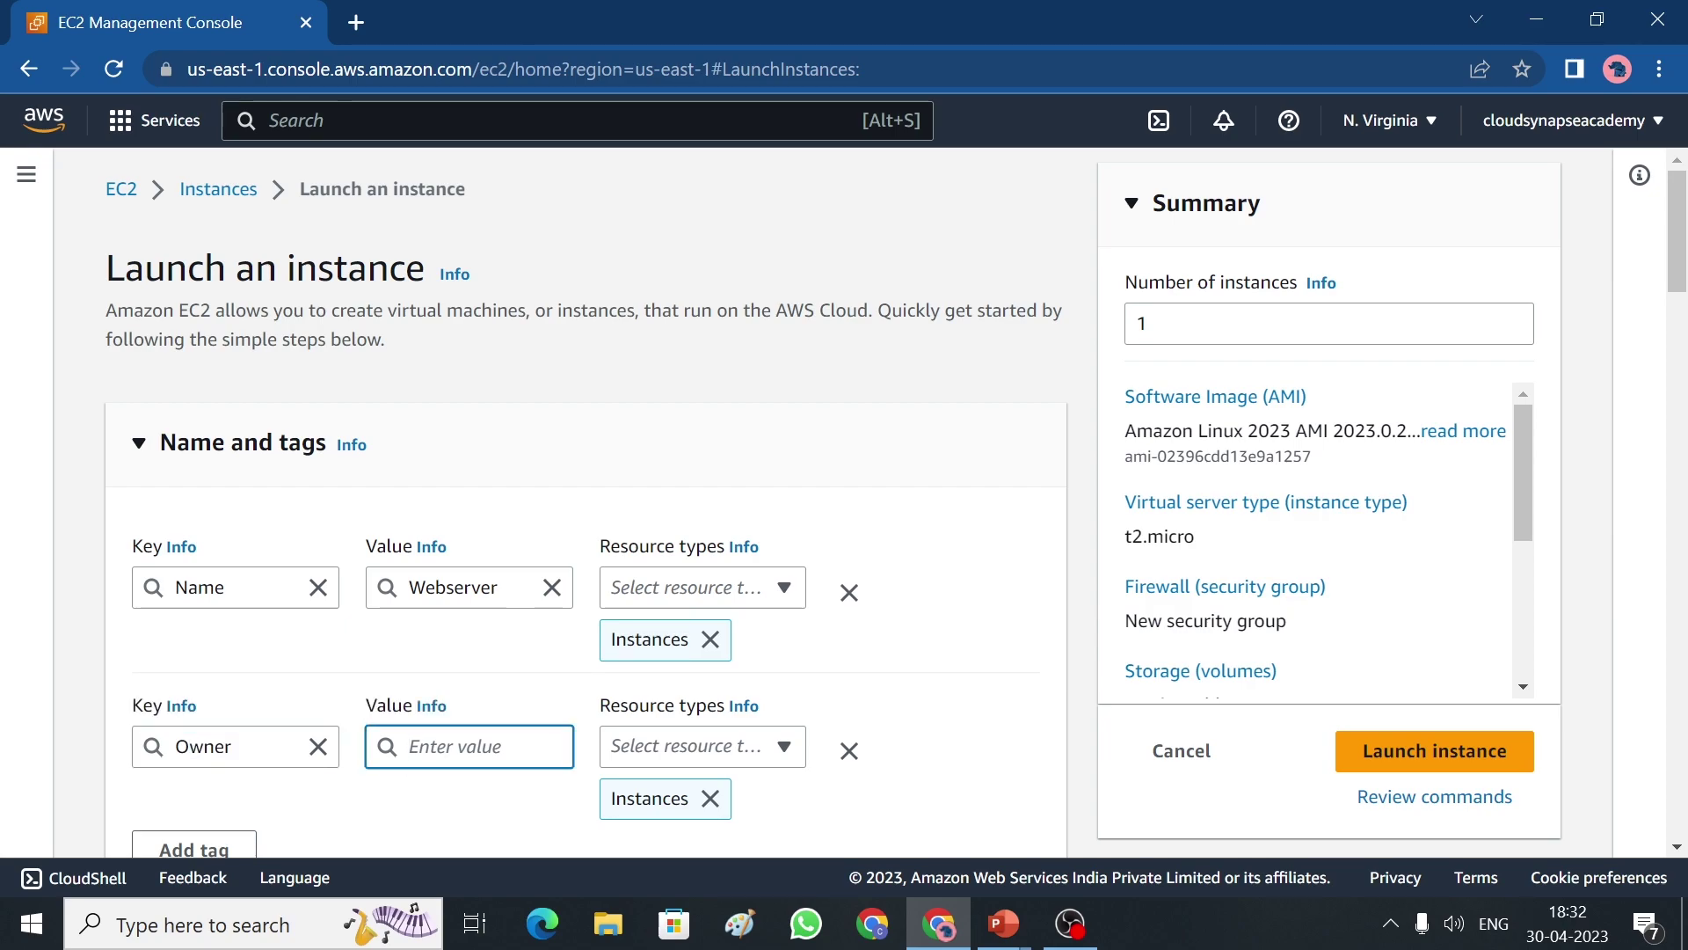
type("CSA")
left_click(950, 717)
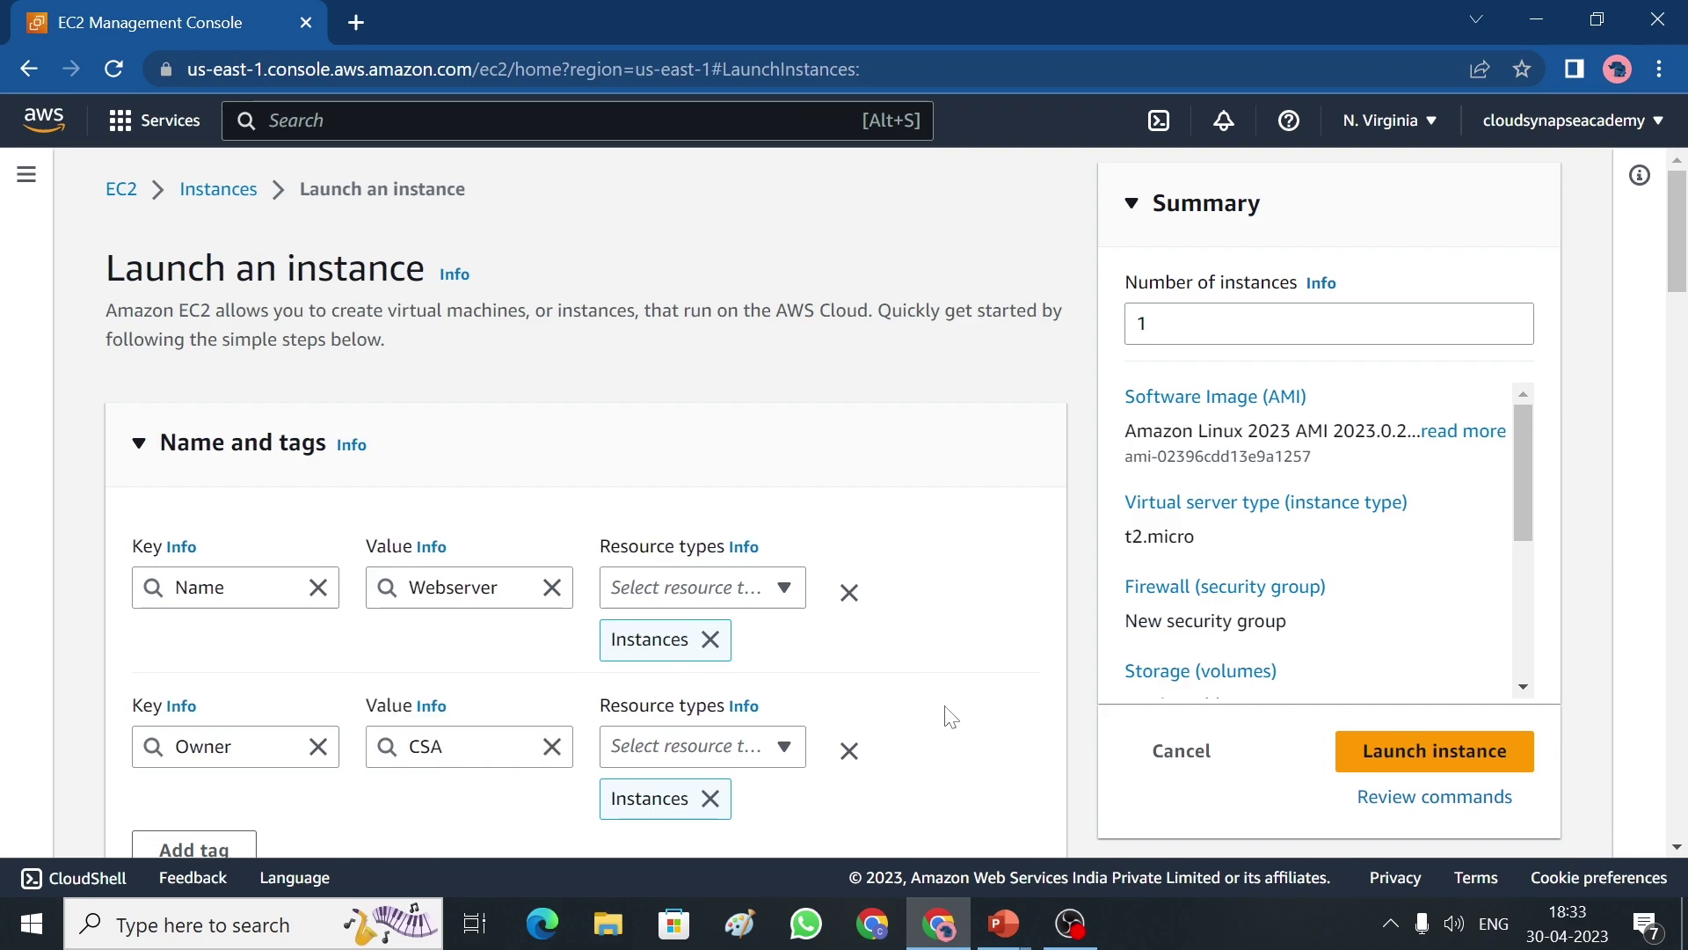
Examine the quick-start operating system images, the Amazon Linux 2023 AMI details and the instance type choices.
left_click_drag(1681, 257, 1684, 343)
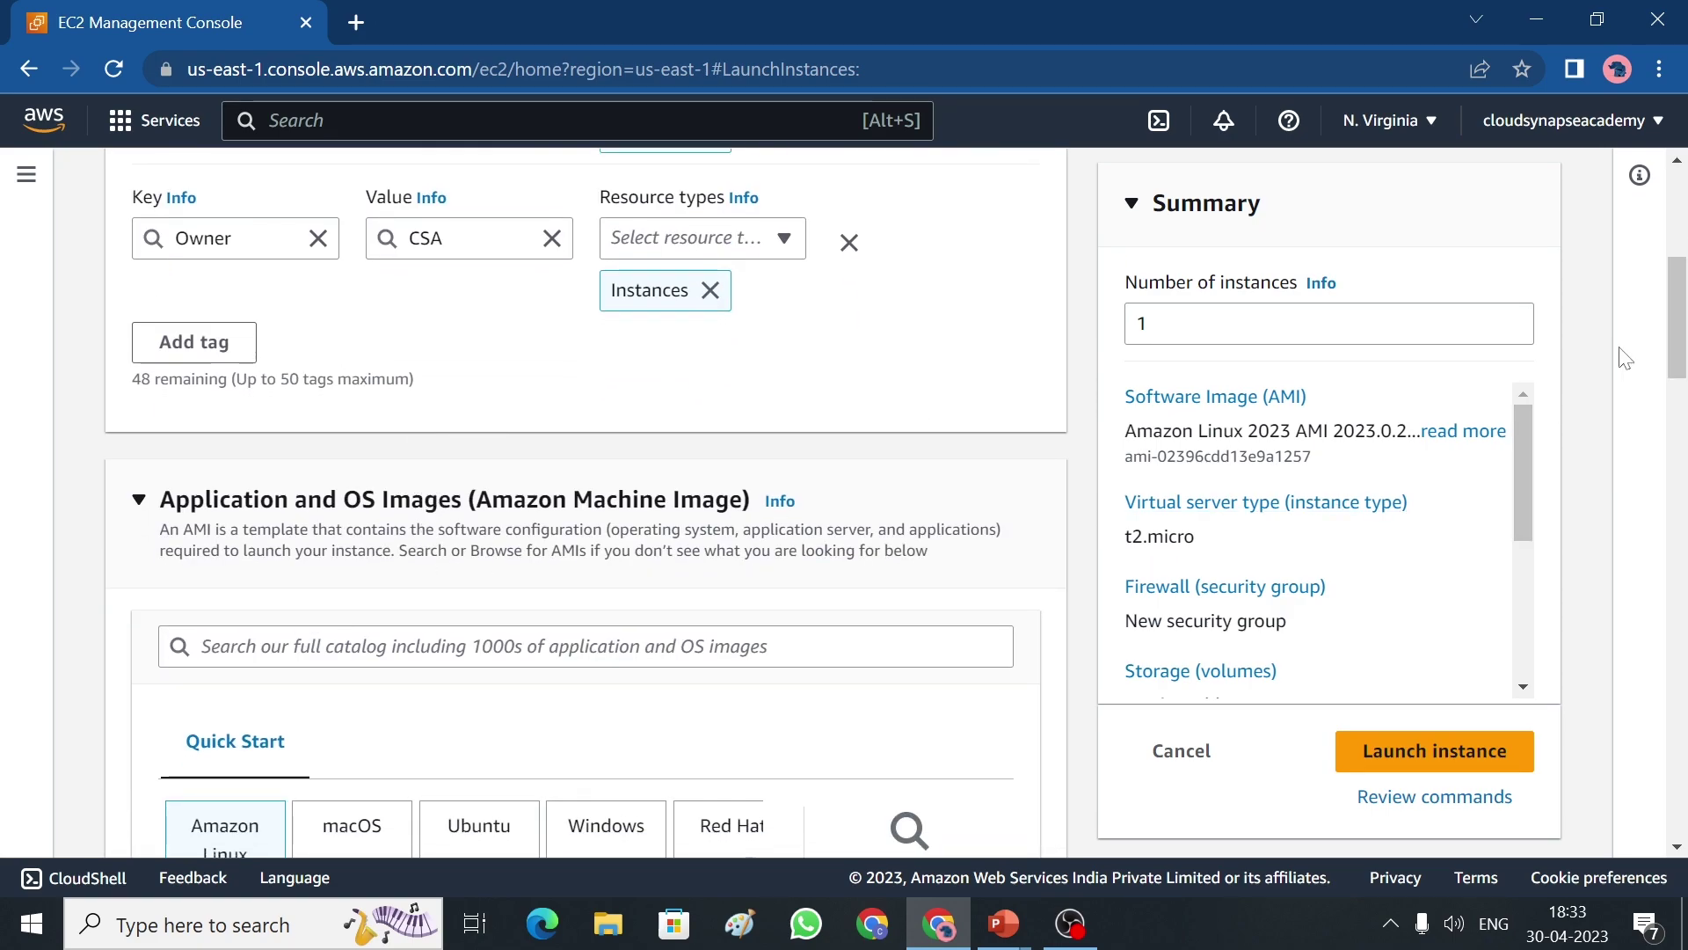
left_click_drag(1683, 339, 1683, 381)
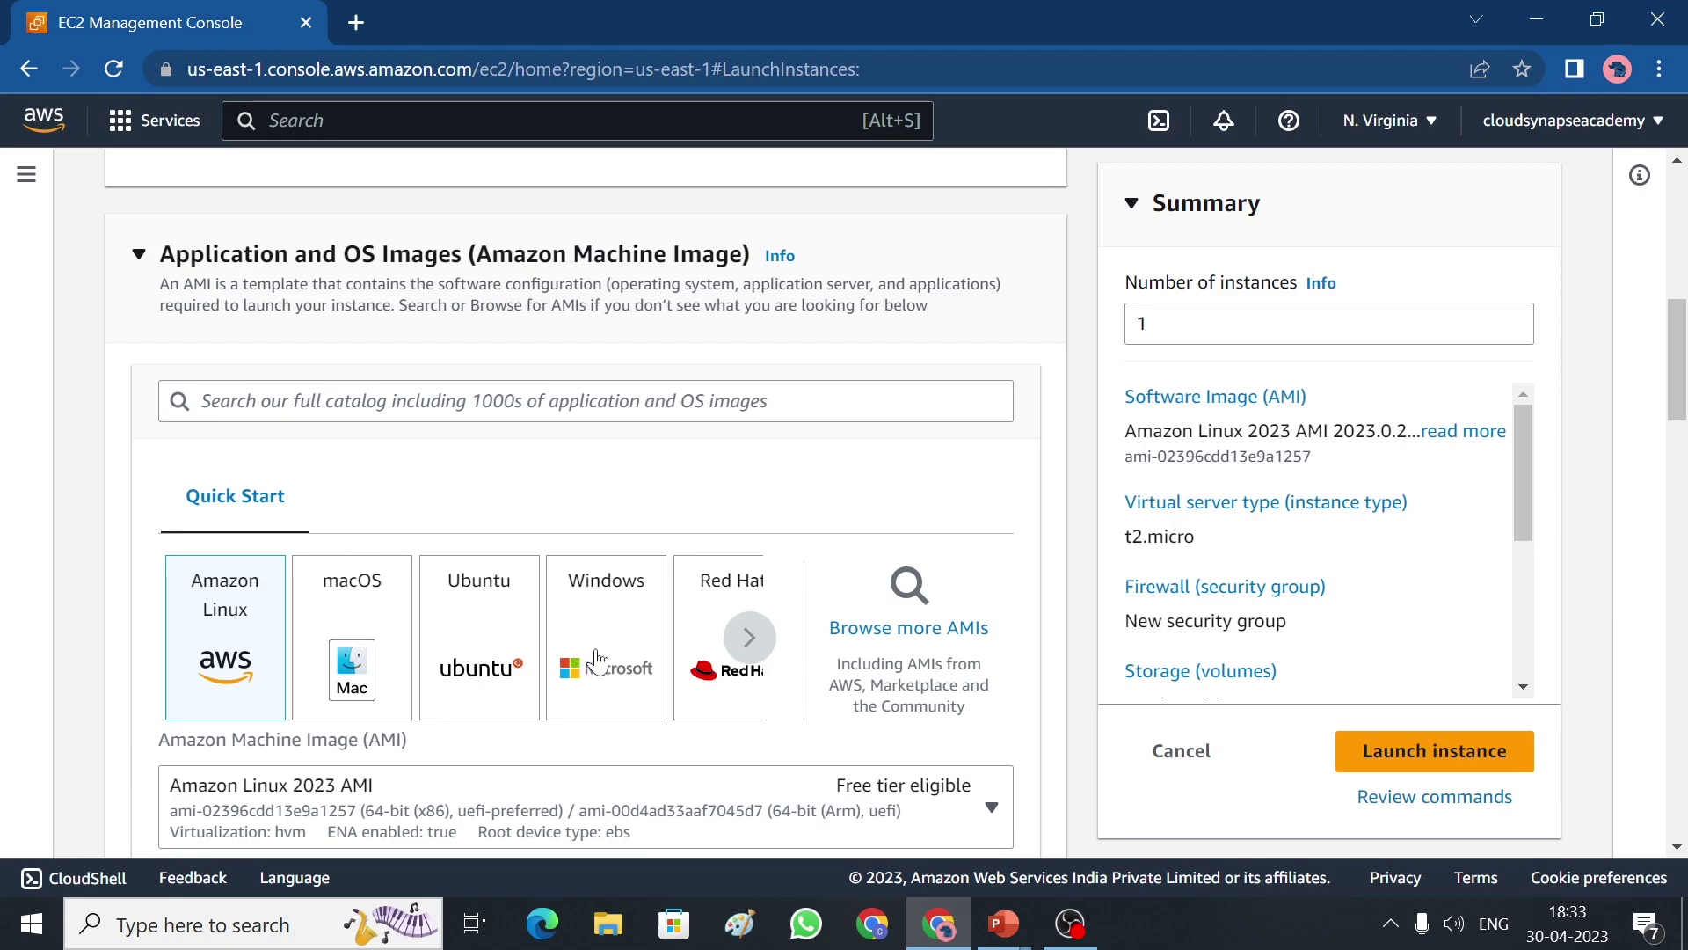
left_click(749, 637)
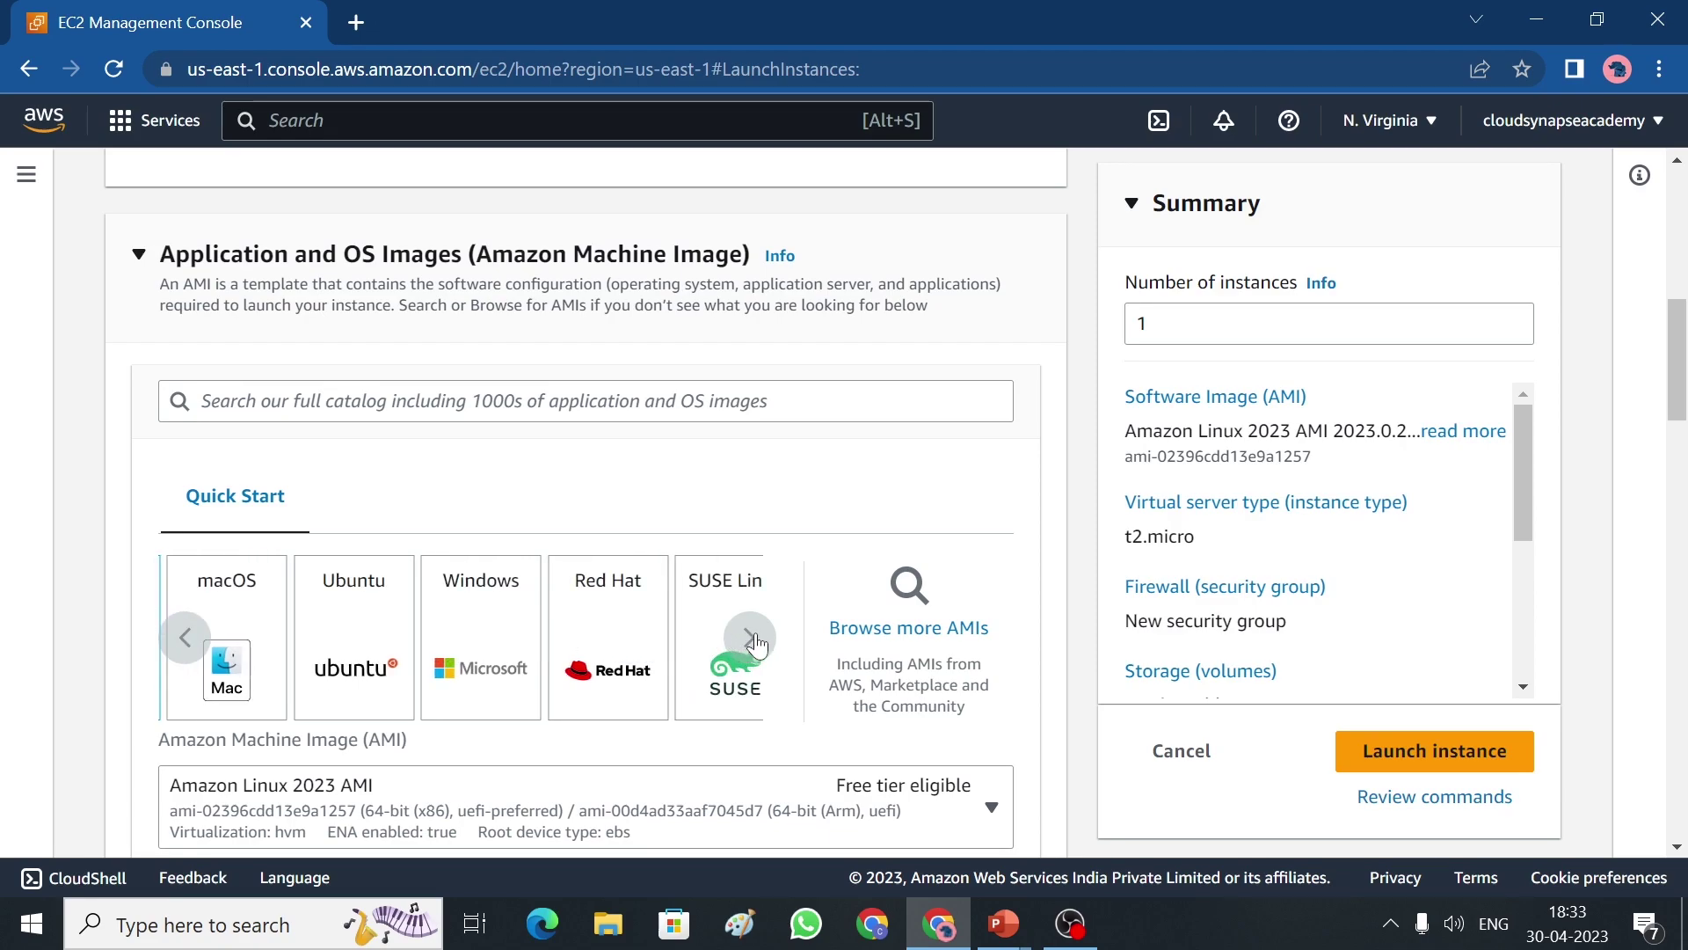
left_click(753, 638)
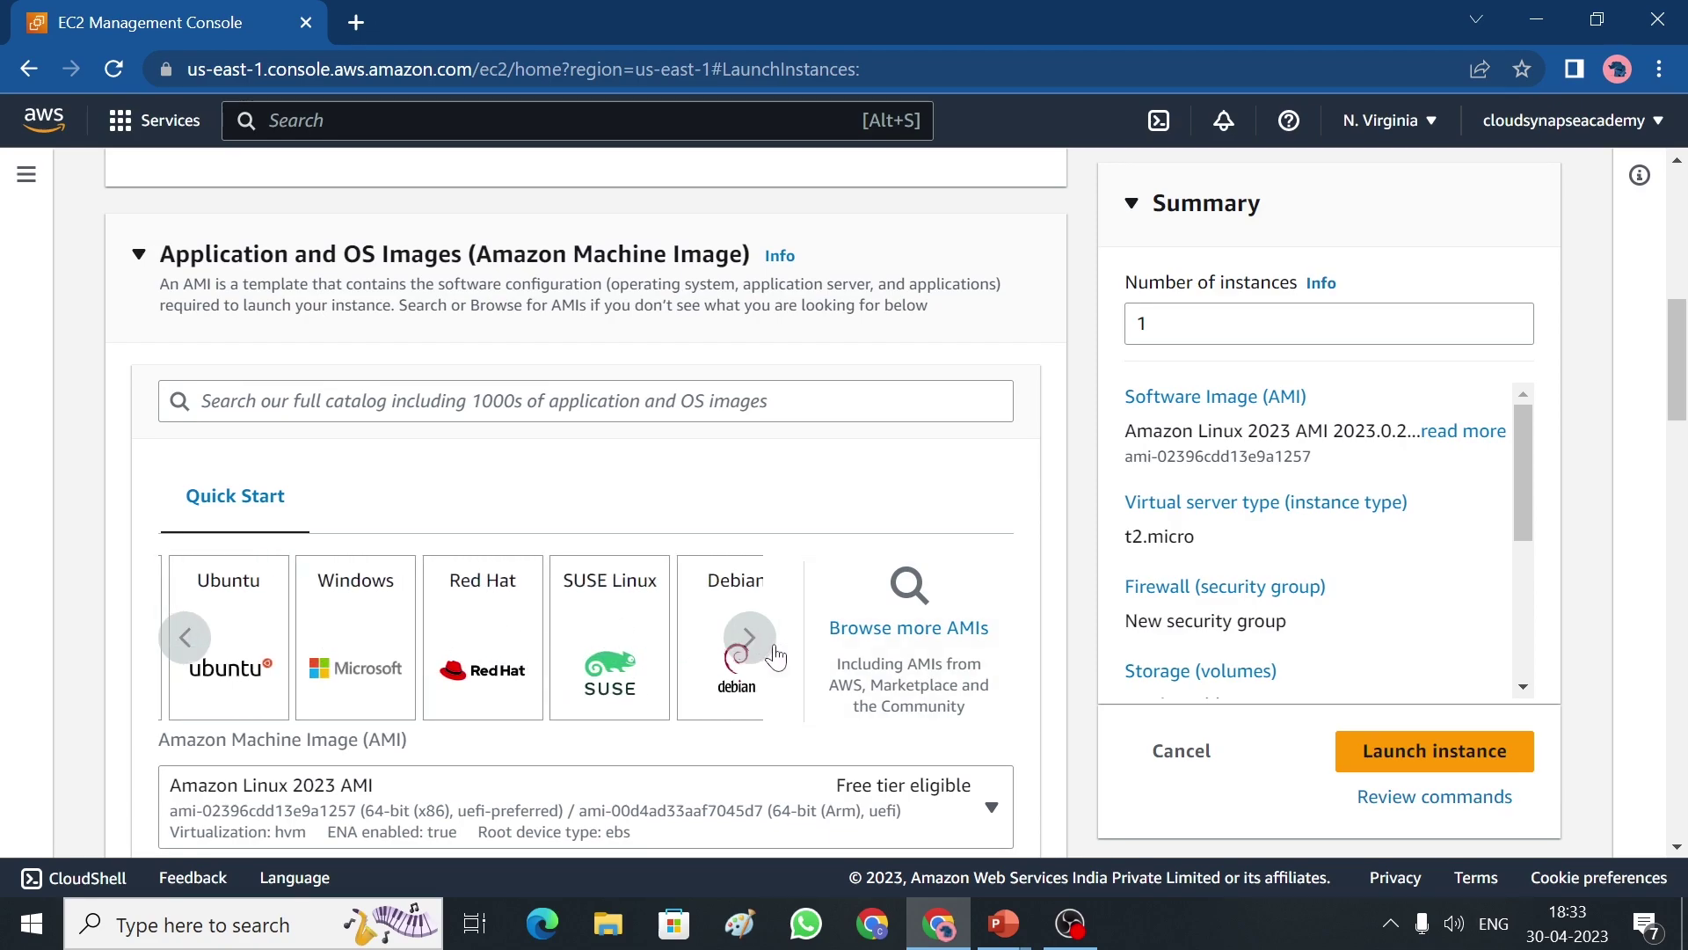
left_click(192, 652)
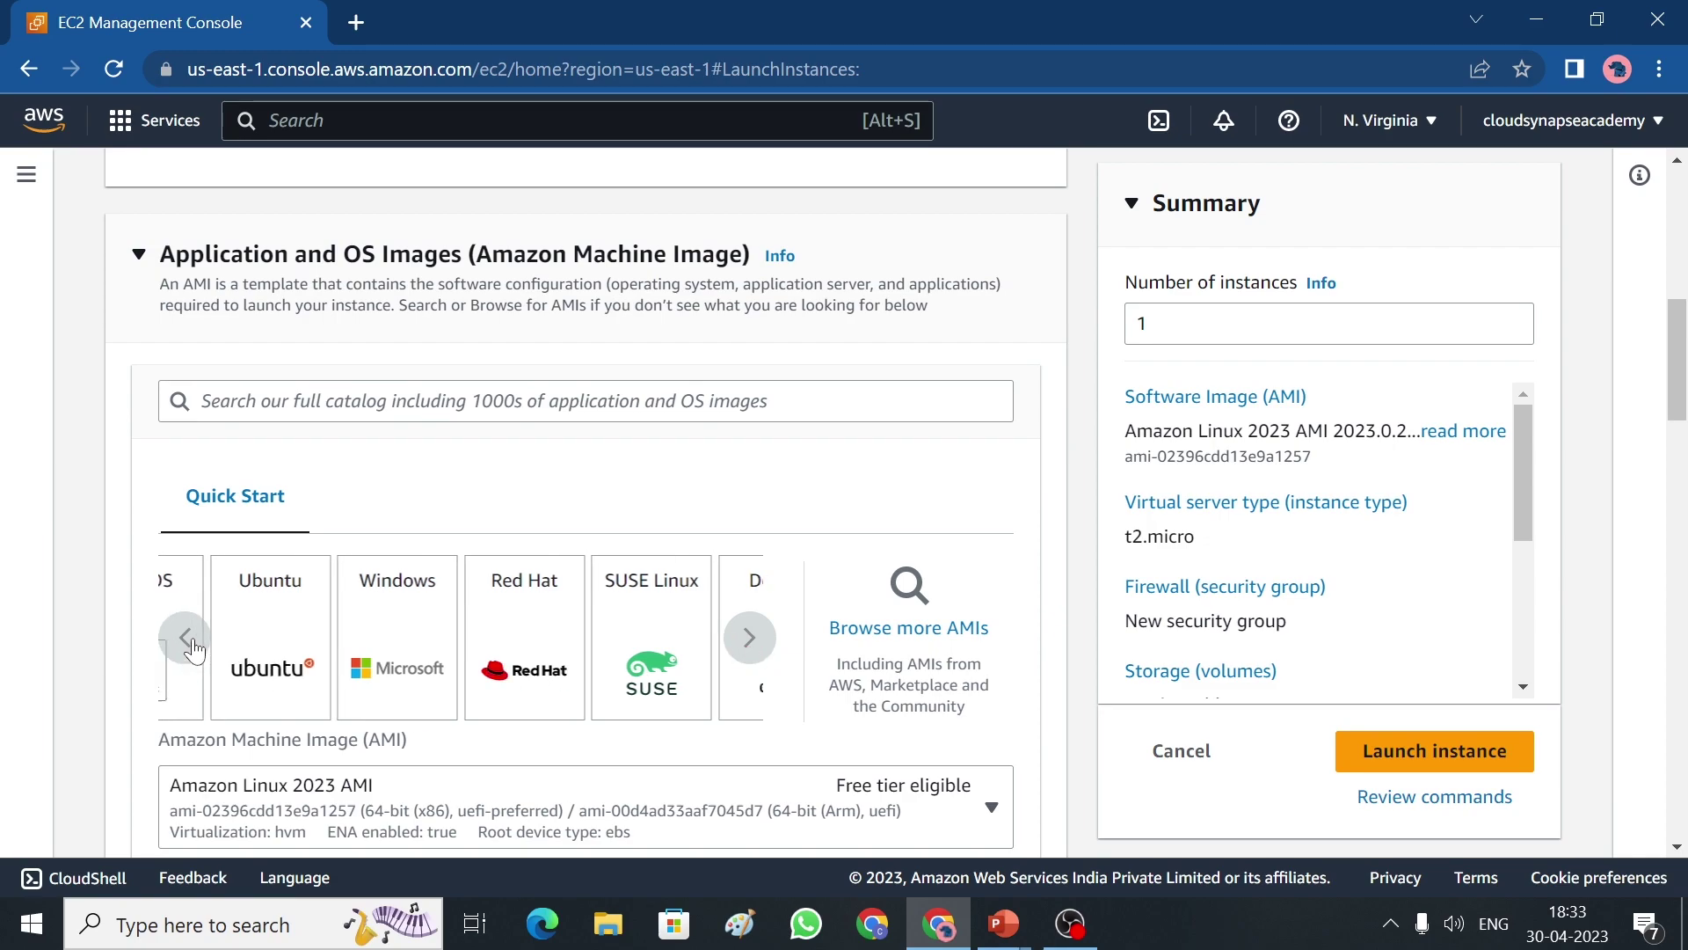
left_click(190, 653)
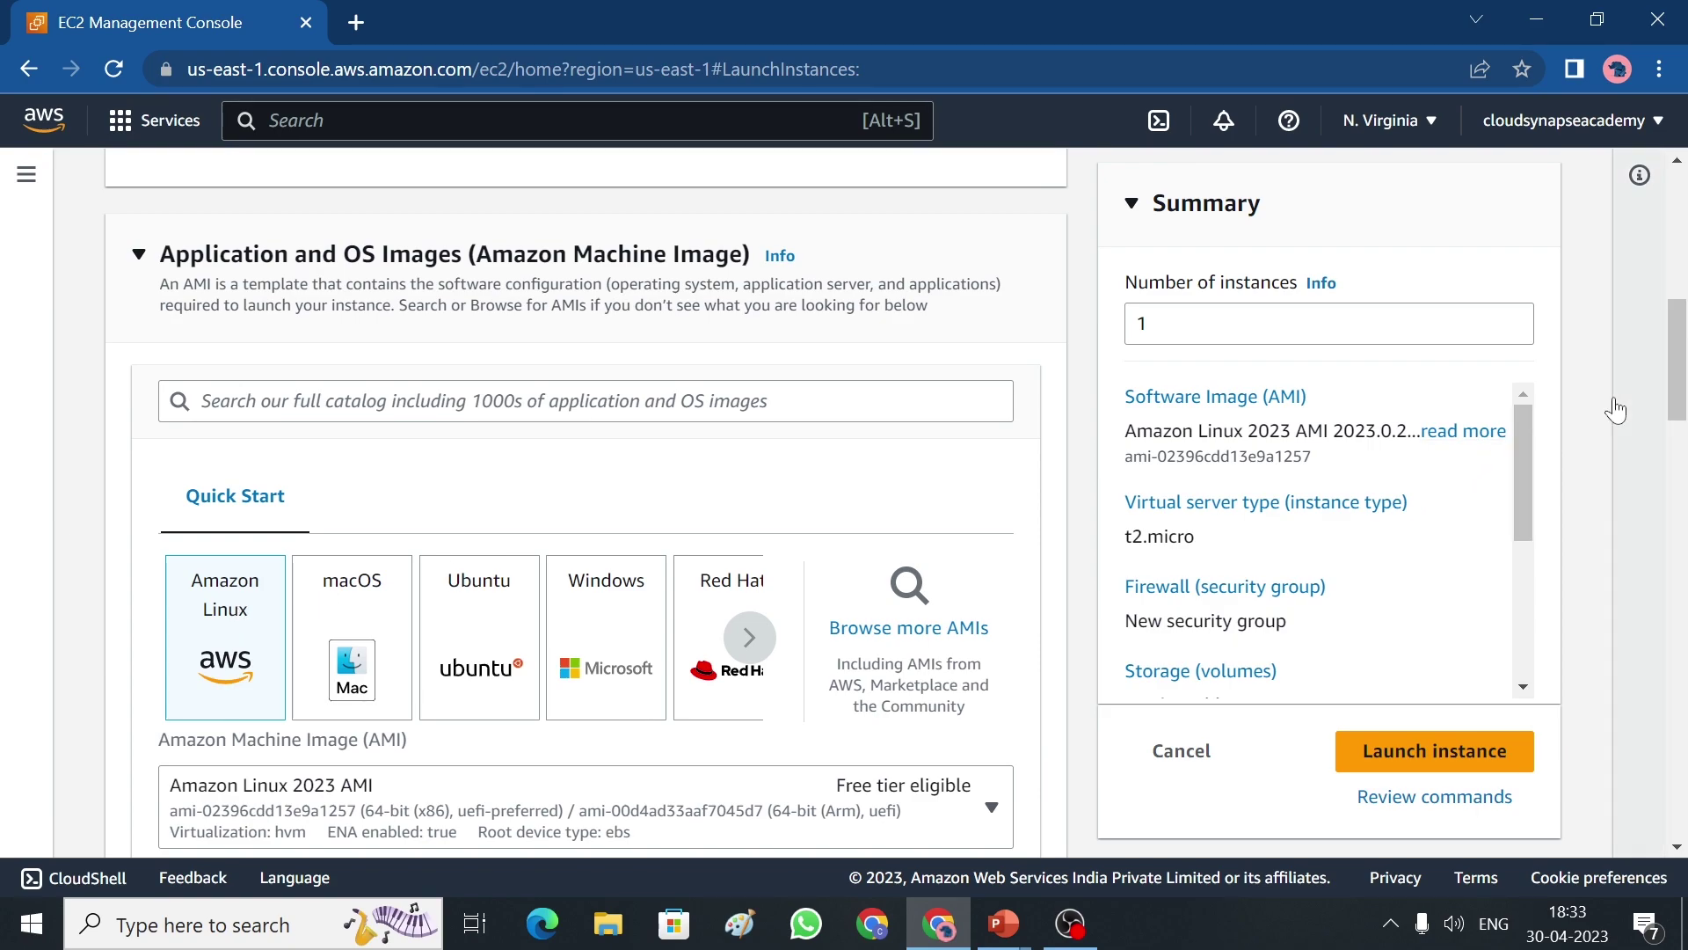
left_click_drag(1682, 369, 1682, 431)
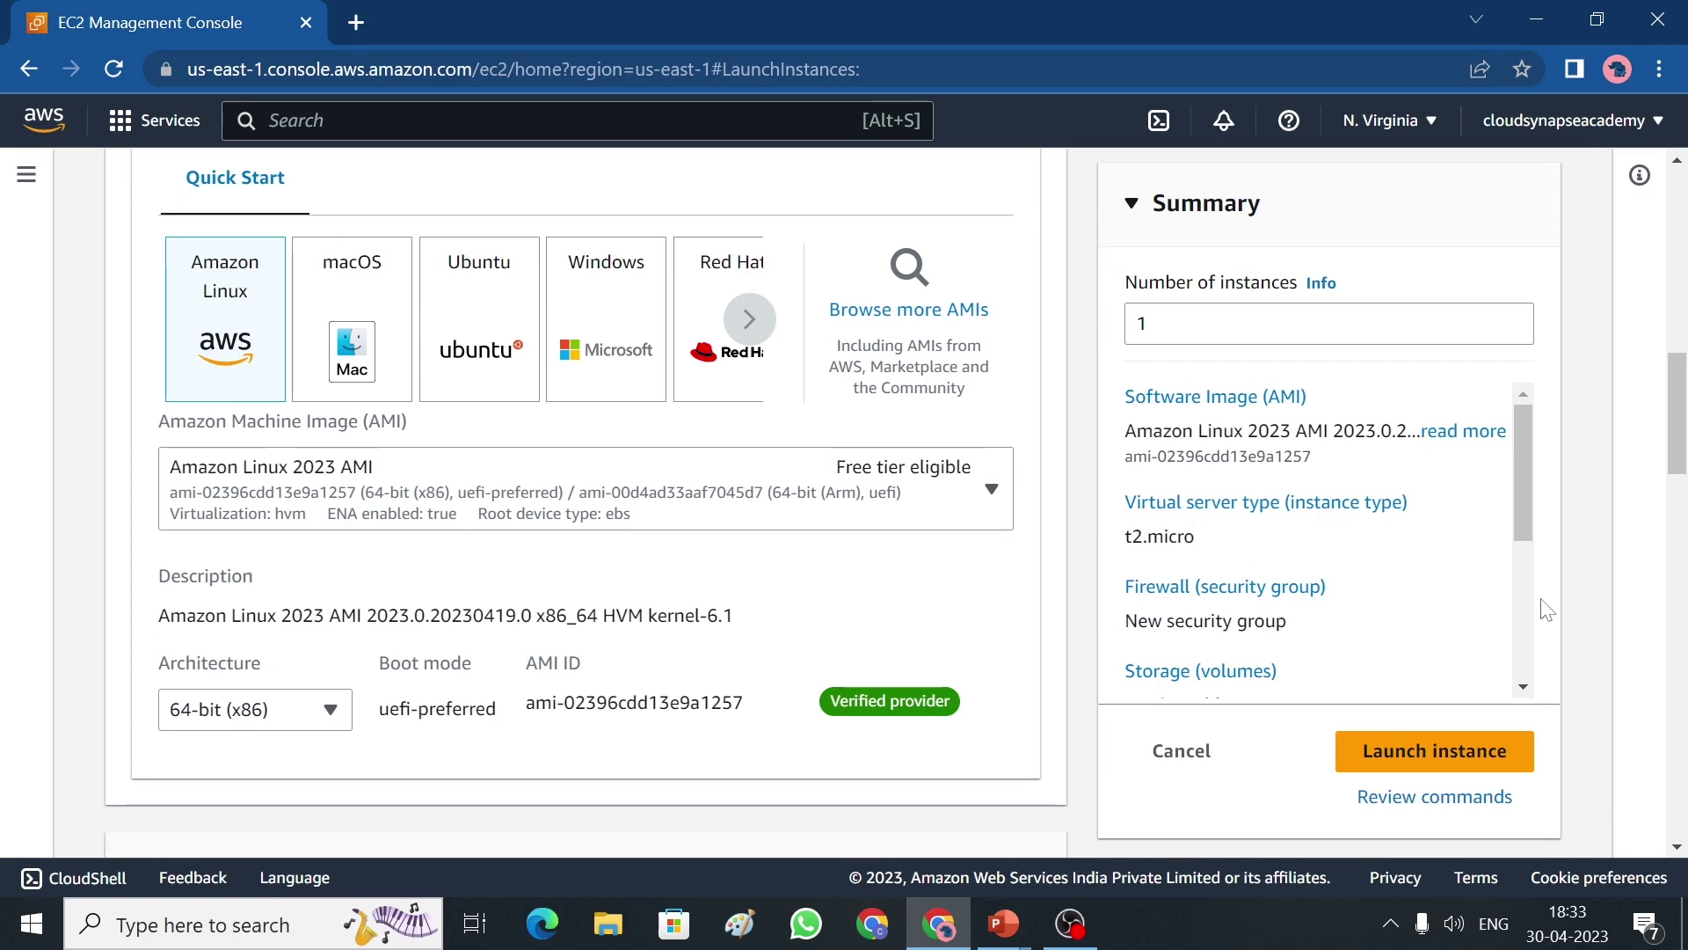
scroll(1143, 545, "down", 2)
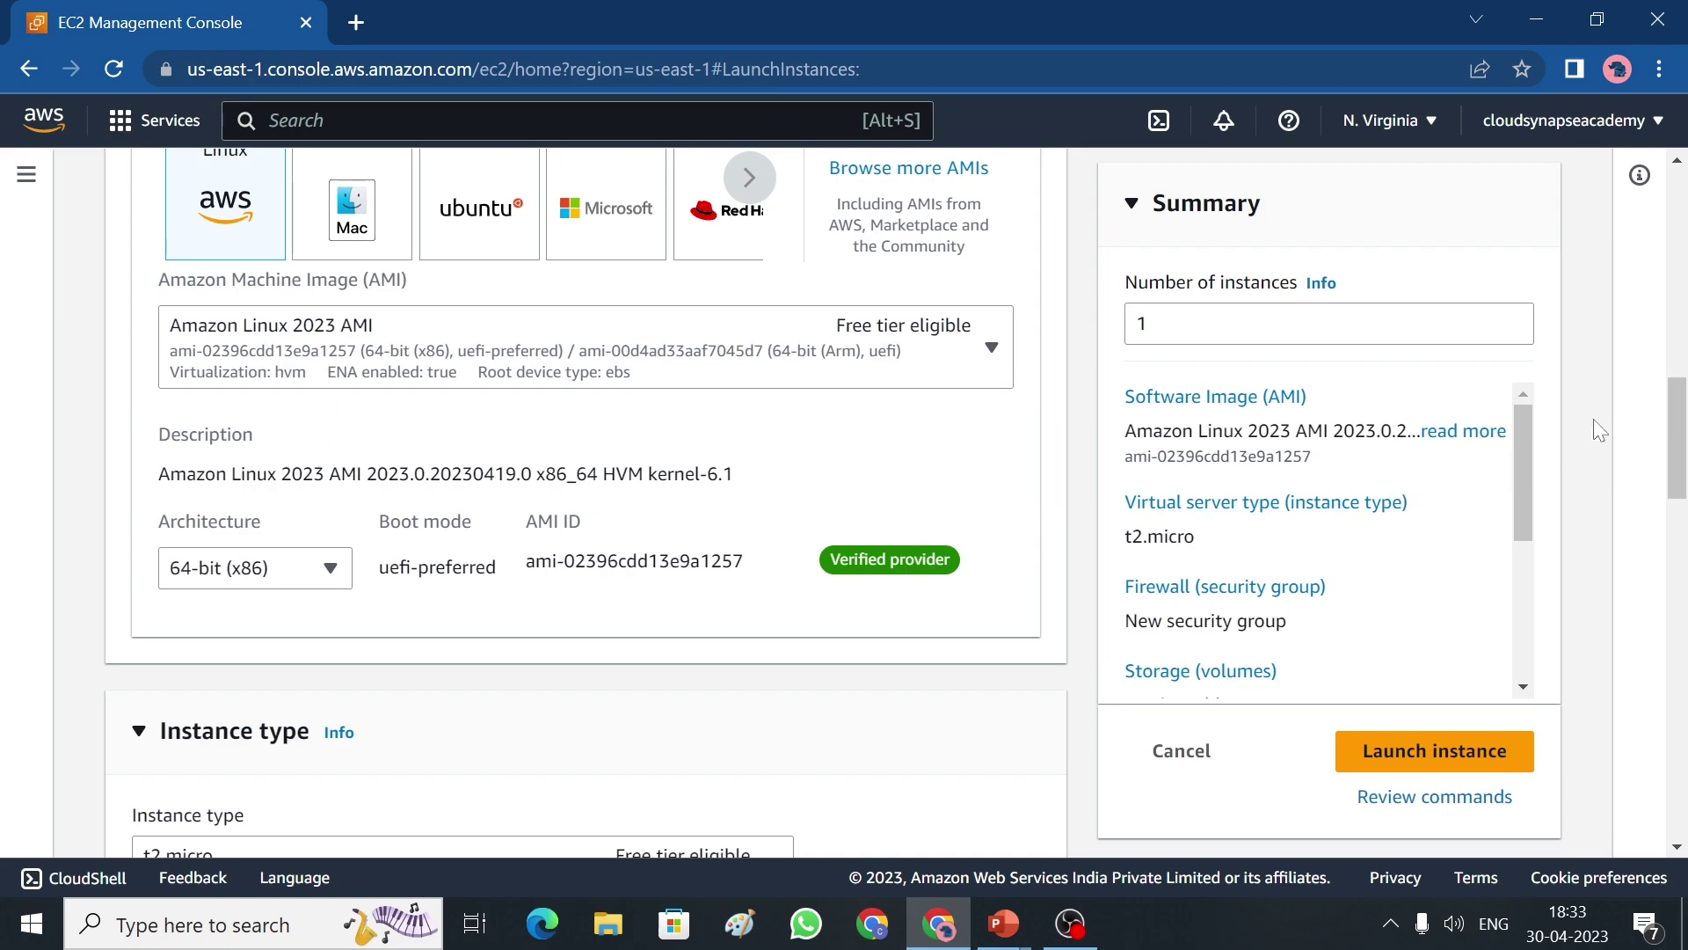
left_click_drag(1682, 415, 1685, 472)
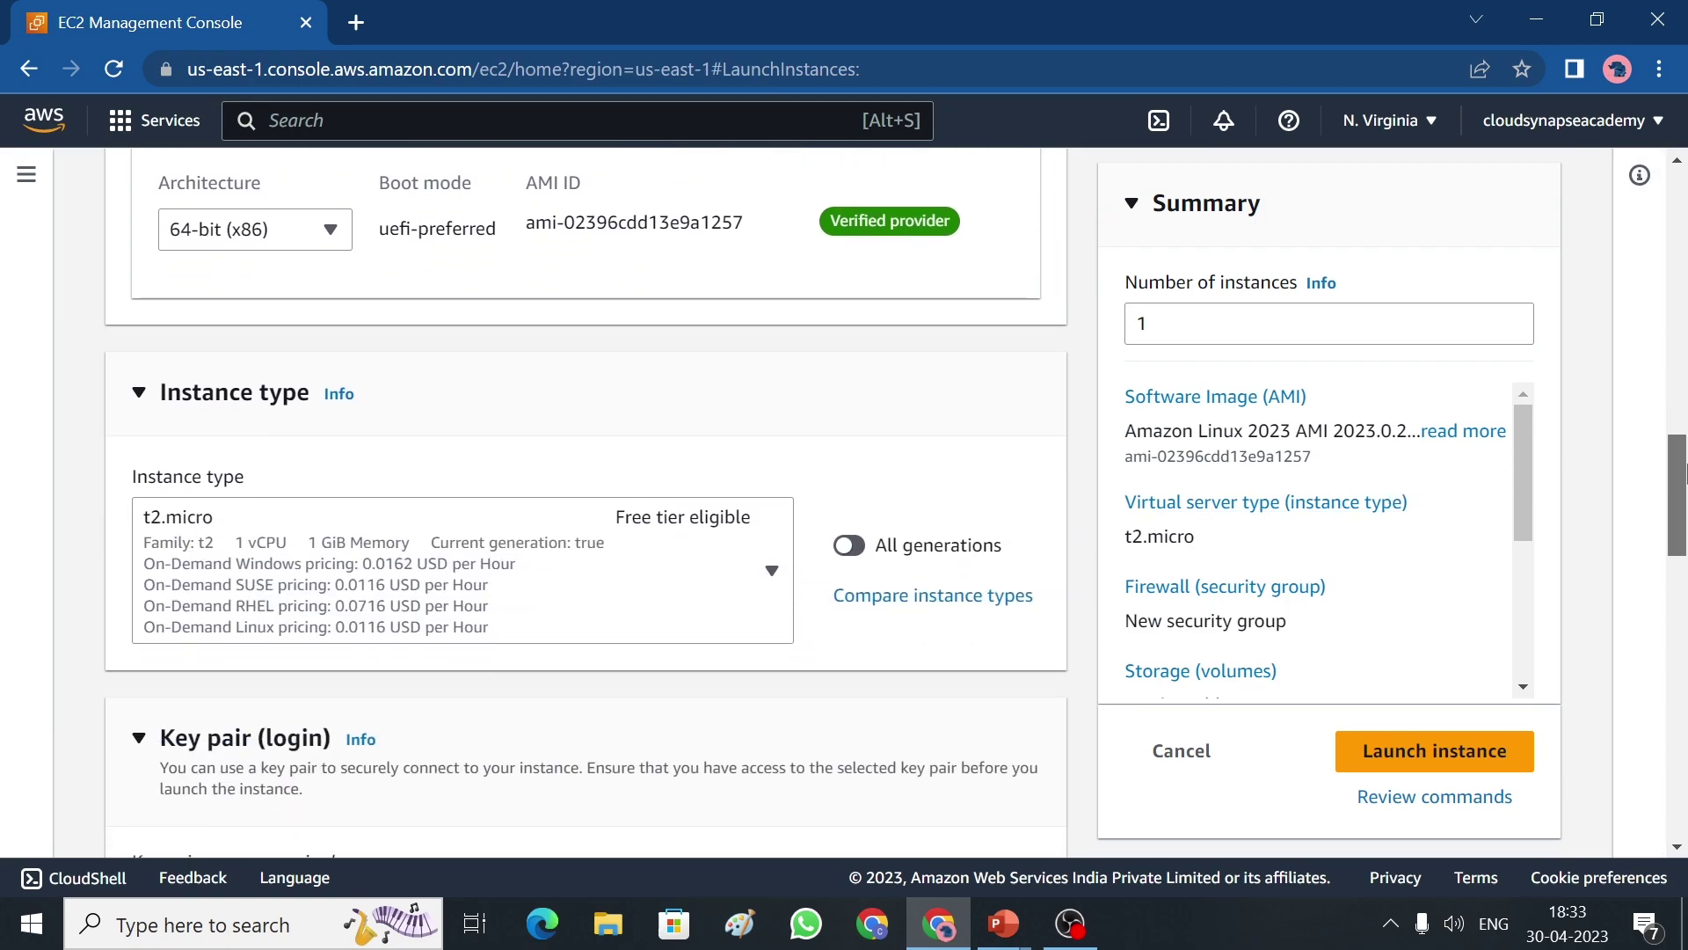
left_click(772, 572)
left_click(772, 572)
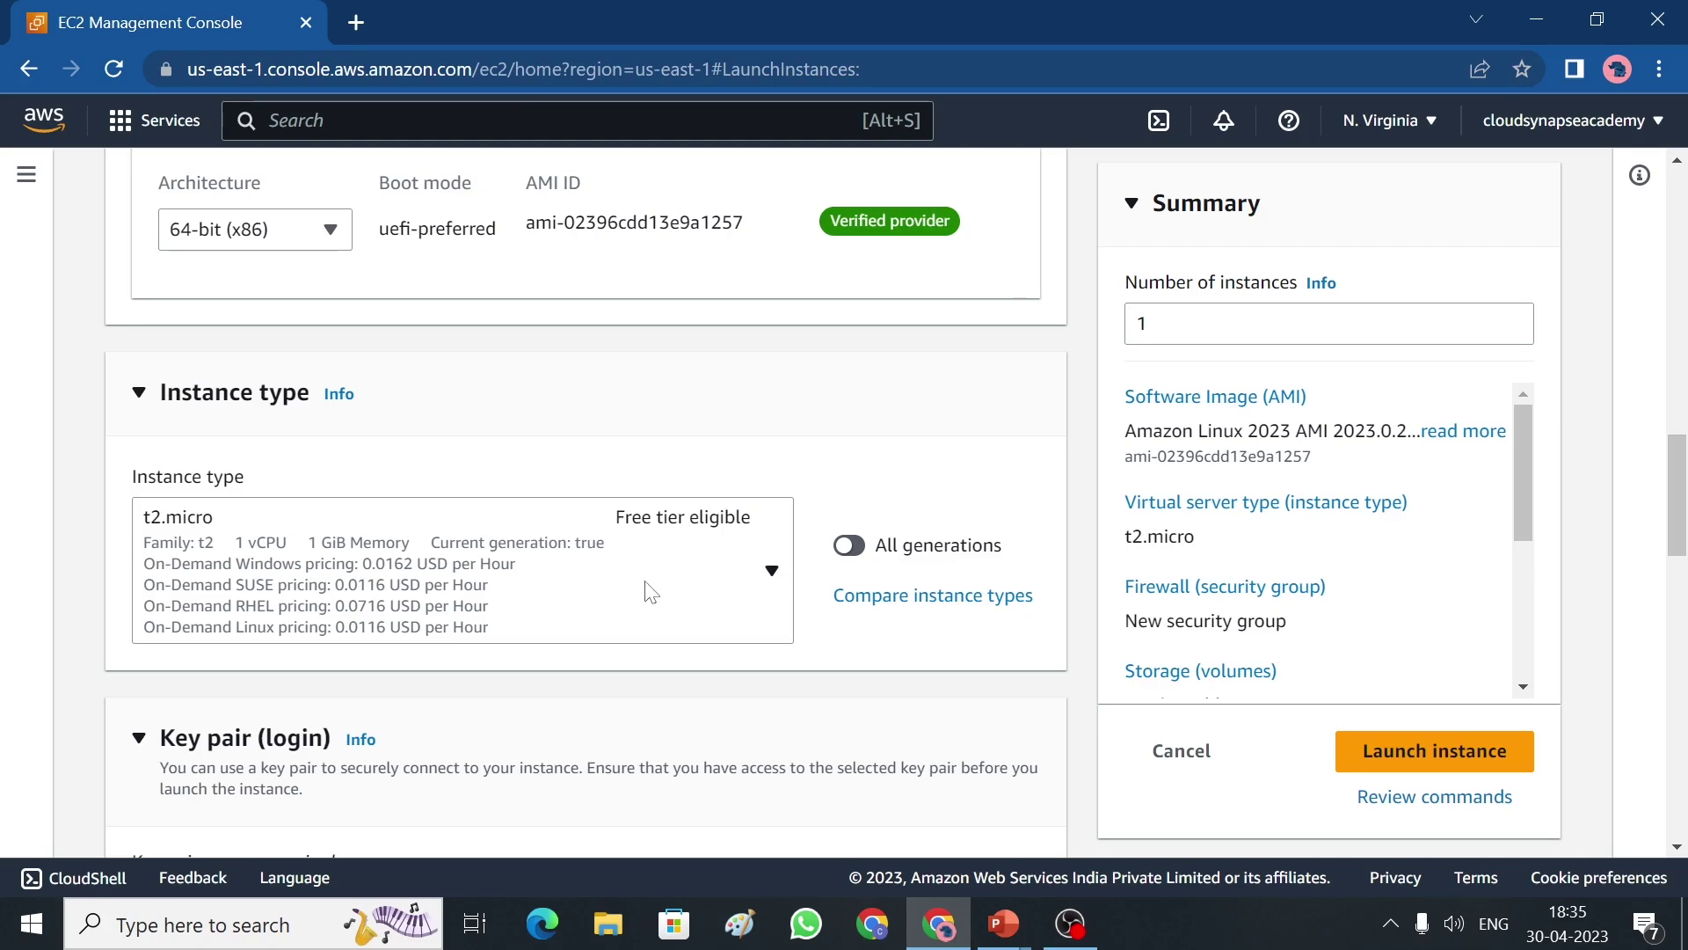
Create a new RSA key pair named Demo with the .pem private key file format.
left_click_drag(1681, 519, 1682, 563)
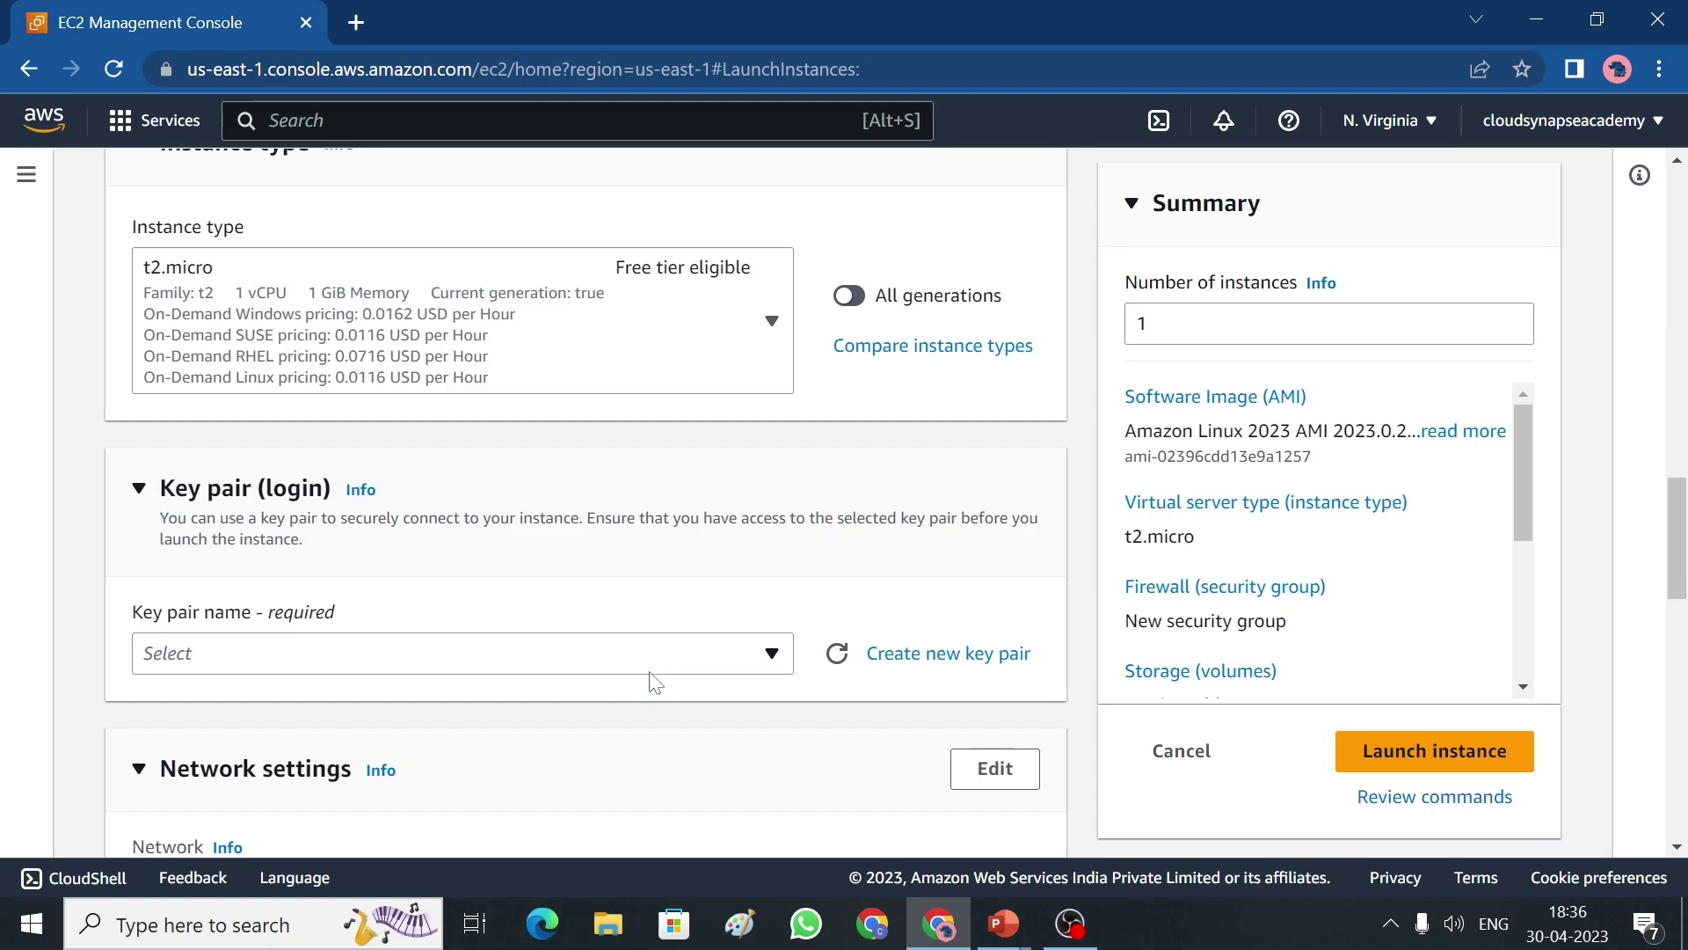
left_click(976, 656)
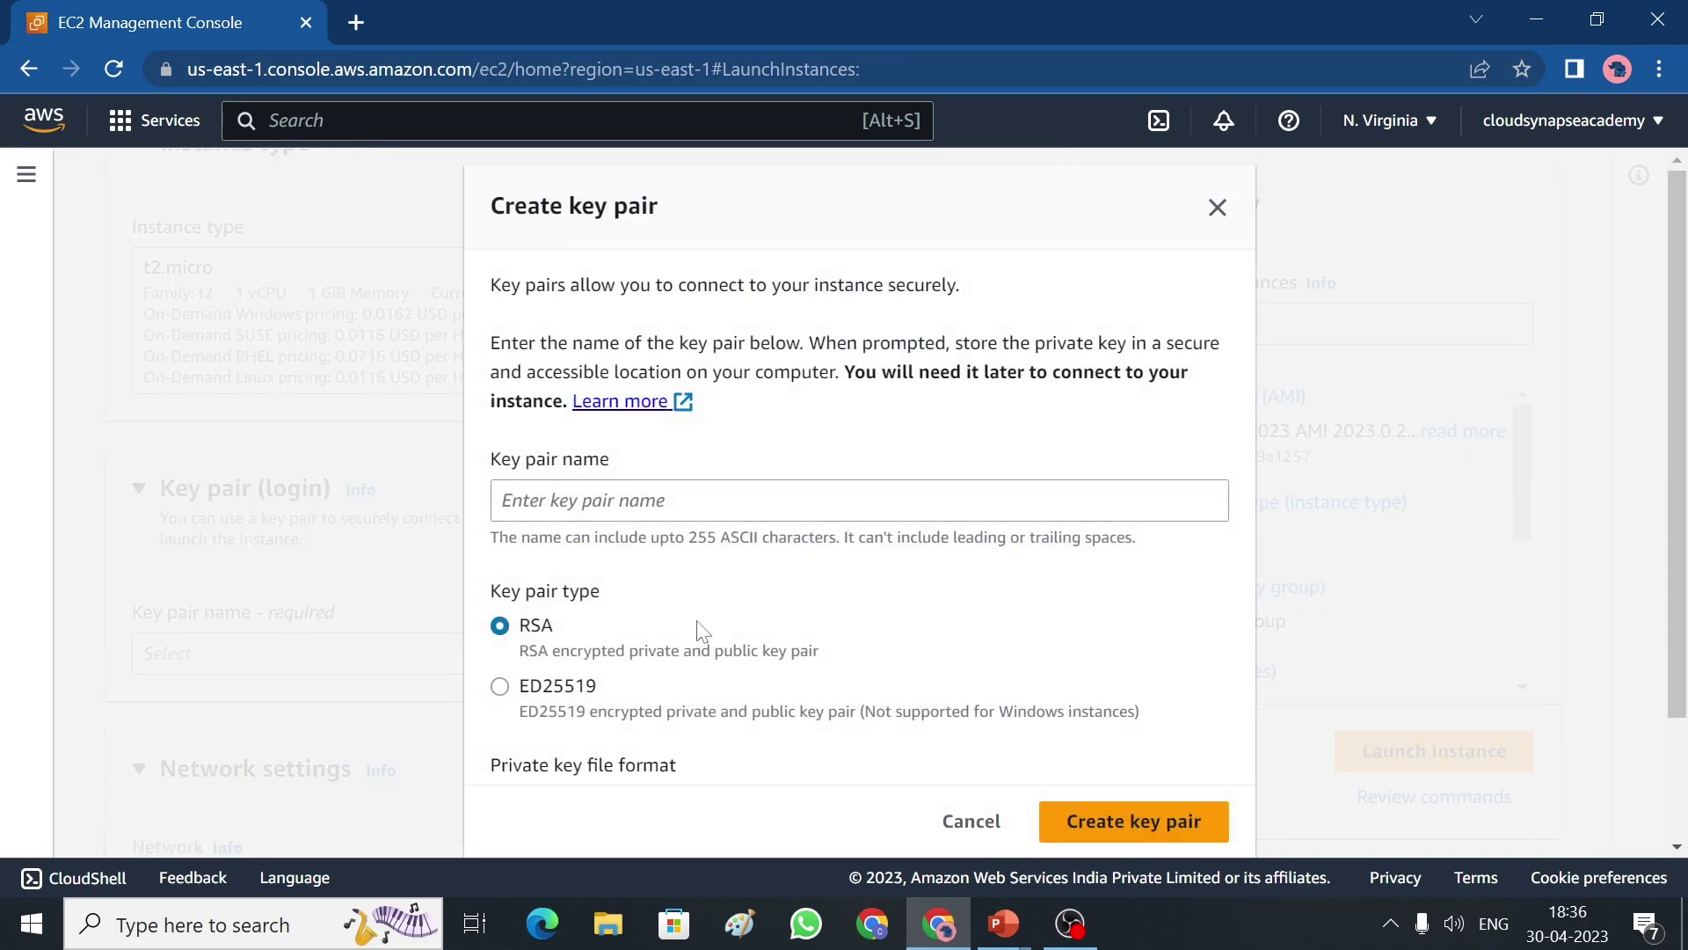
left_click(708, 500)
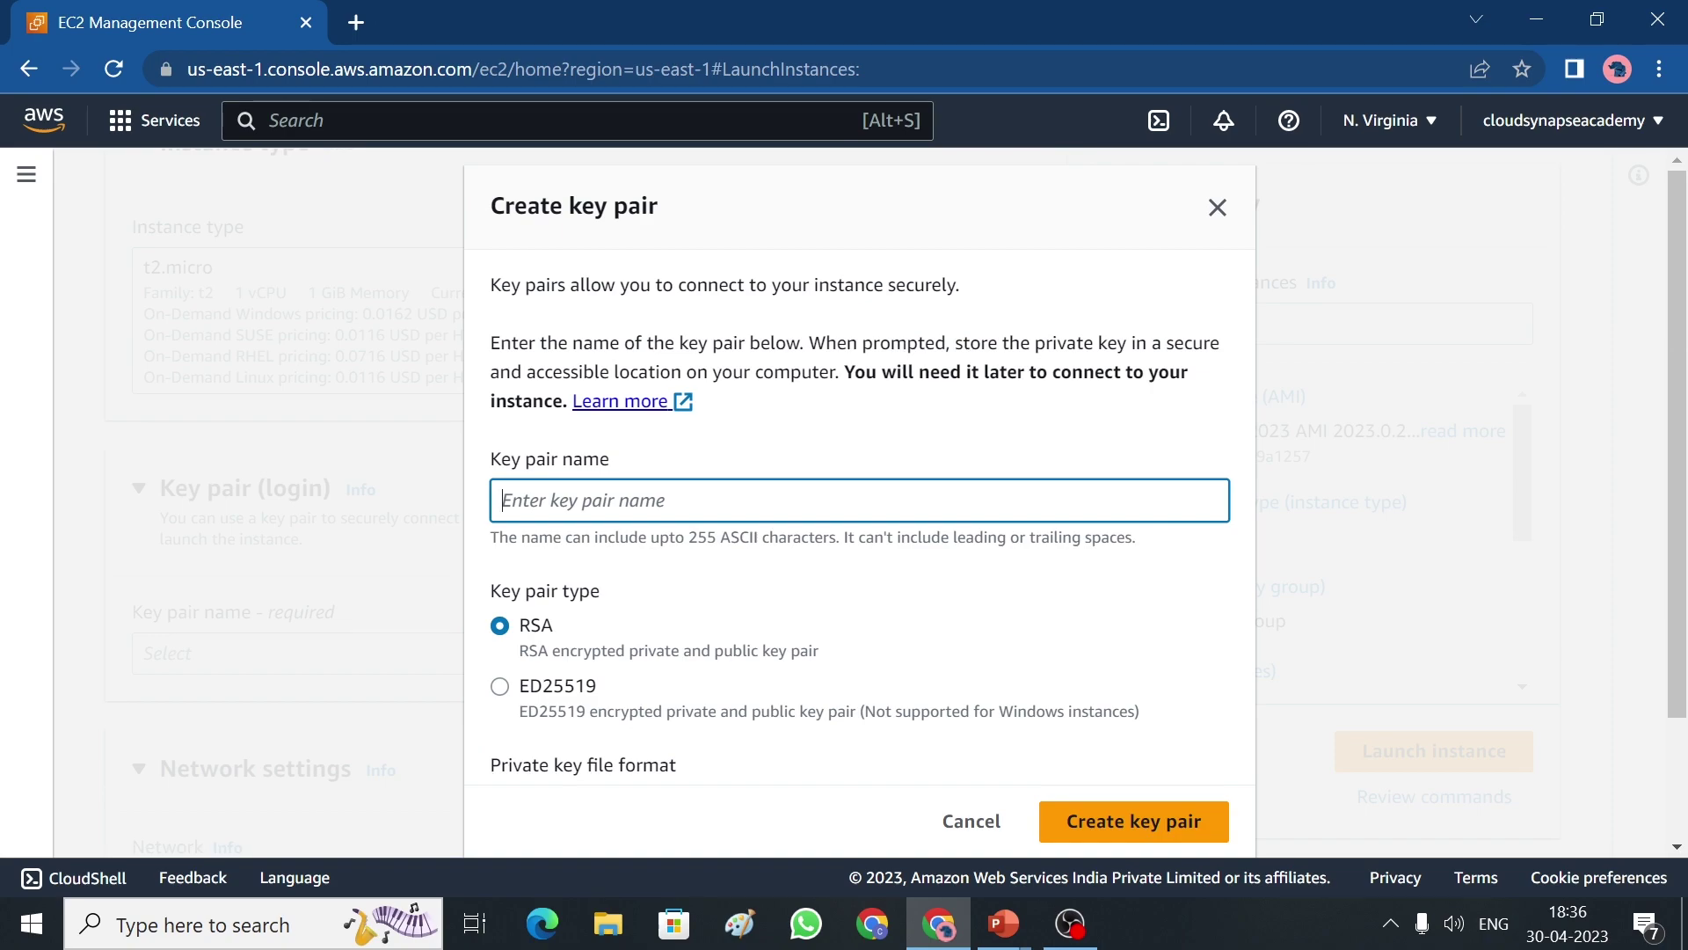
type("Demo")
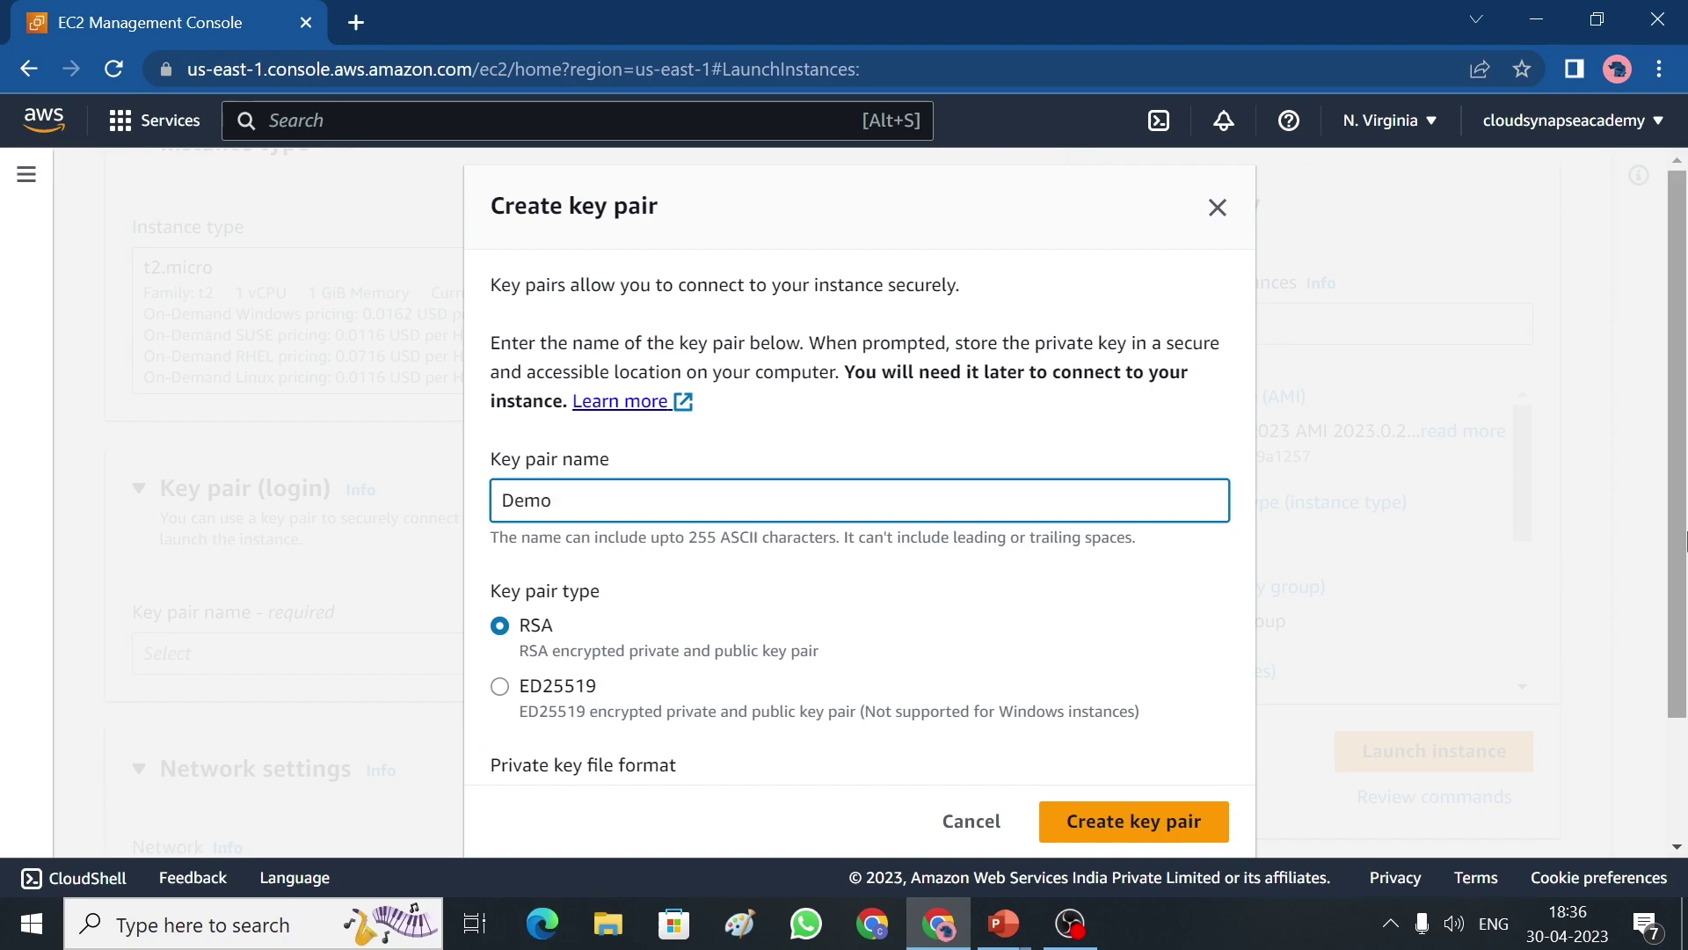
scroll(1682, 490, "down", 2)
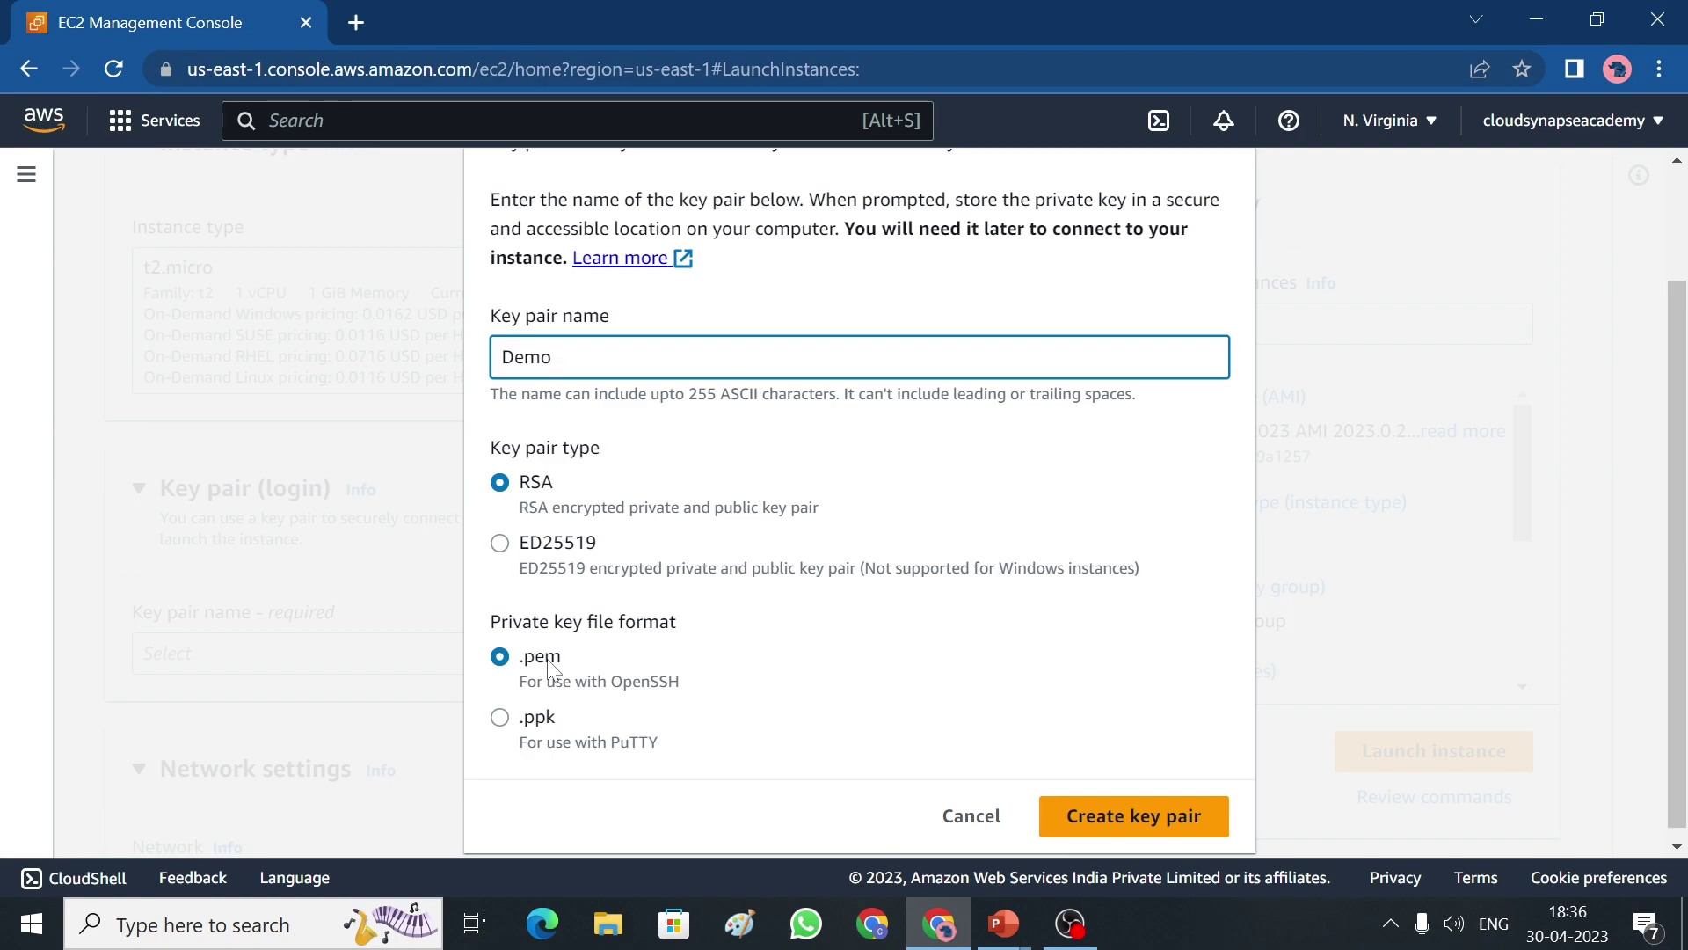
left_click(1149, 822)
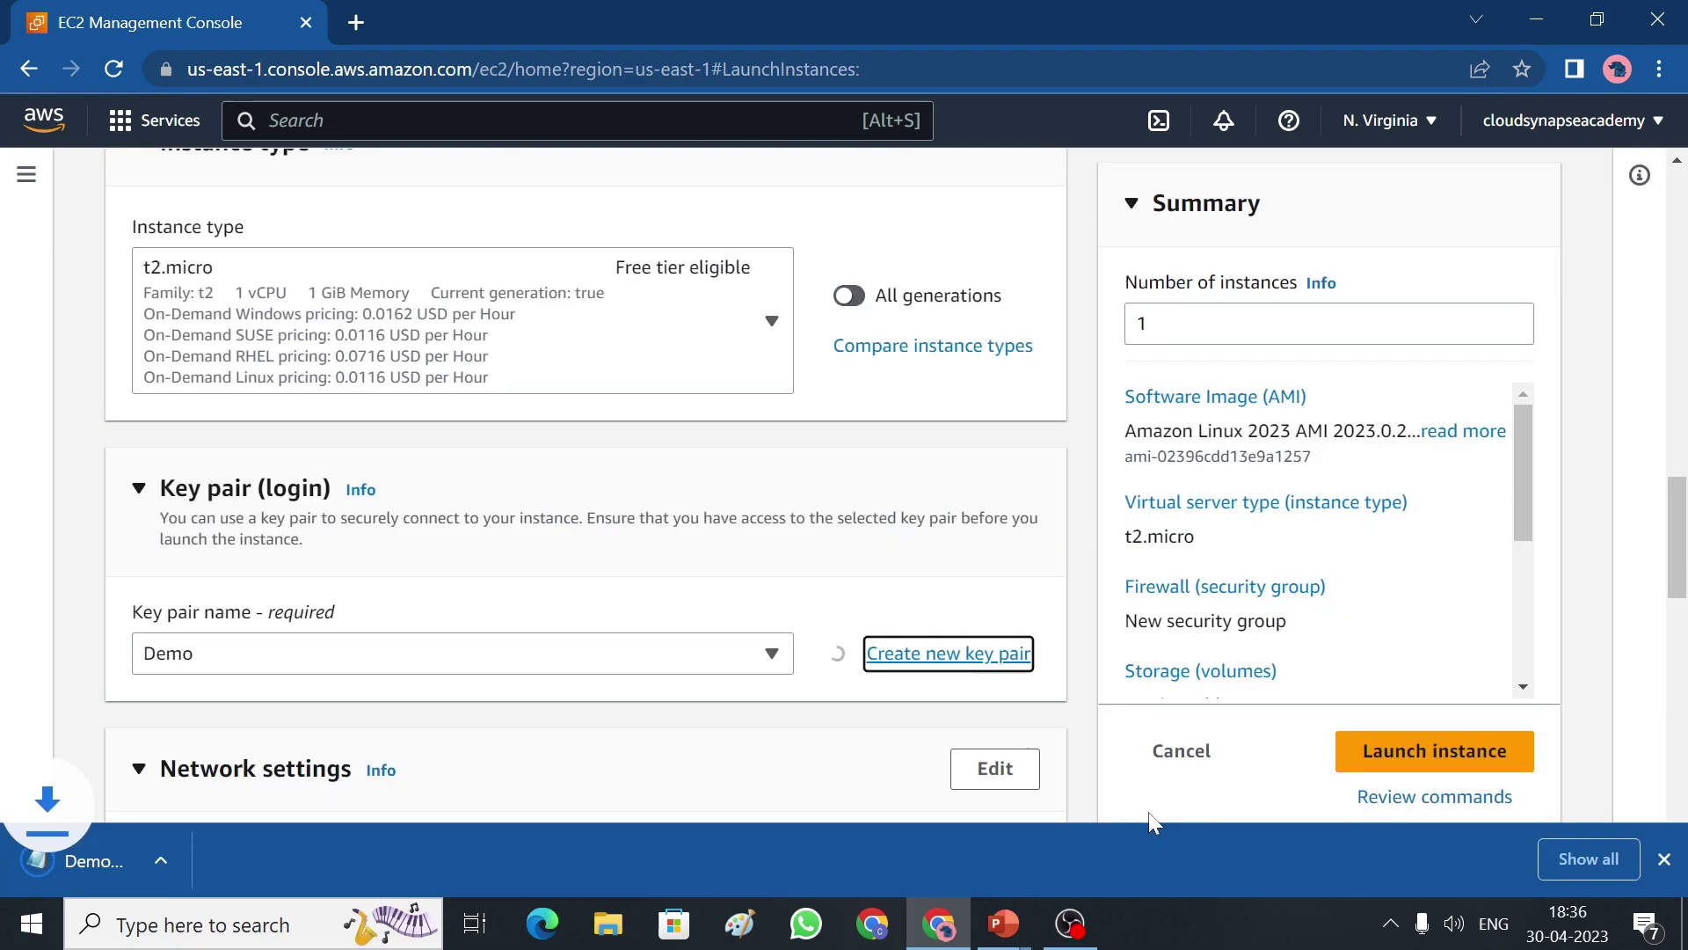
Edit the network settings and choose subnet-0f571504d3293fa19 in availability zone us-east-1a.
scroll(1683, 477, "down", 4)
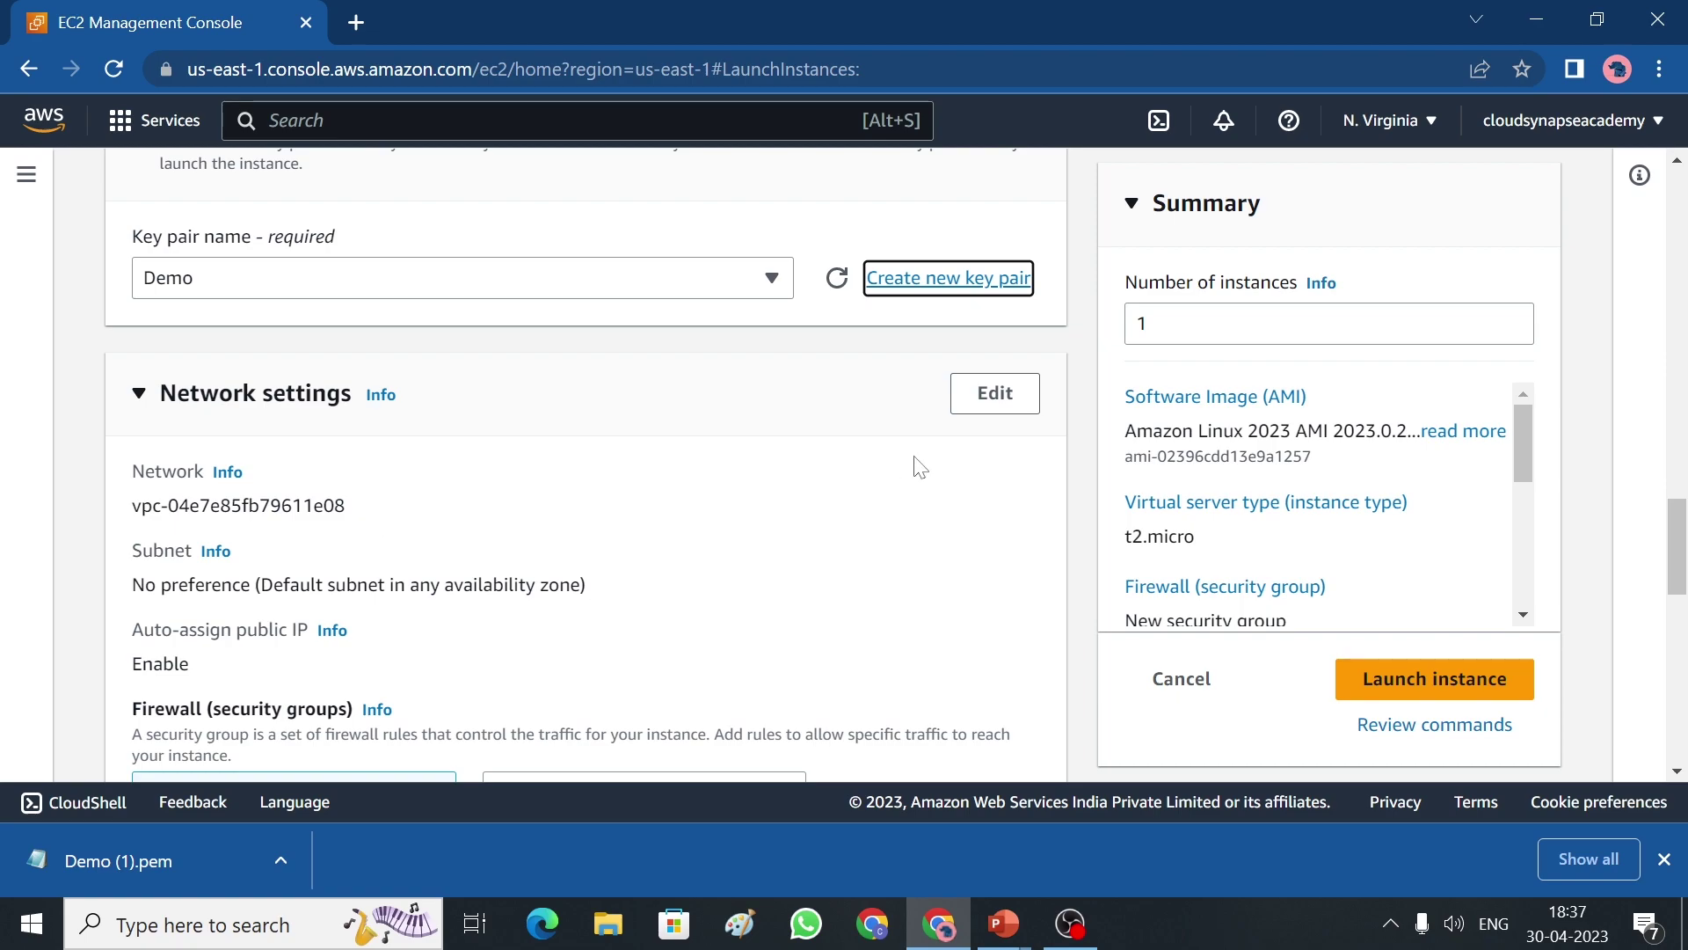
left_click(1002, 400)
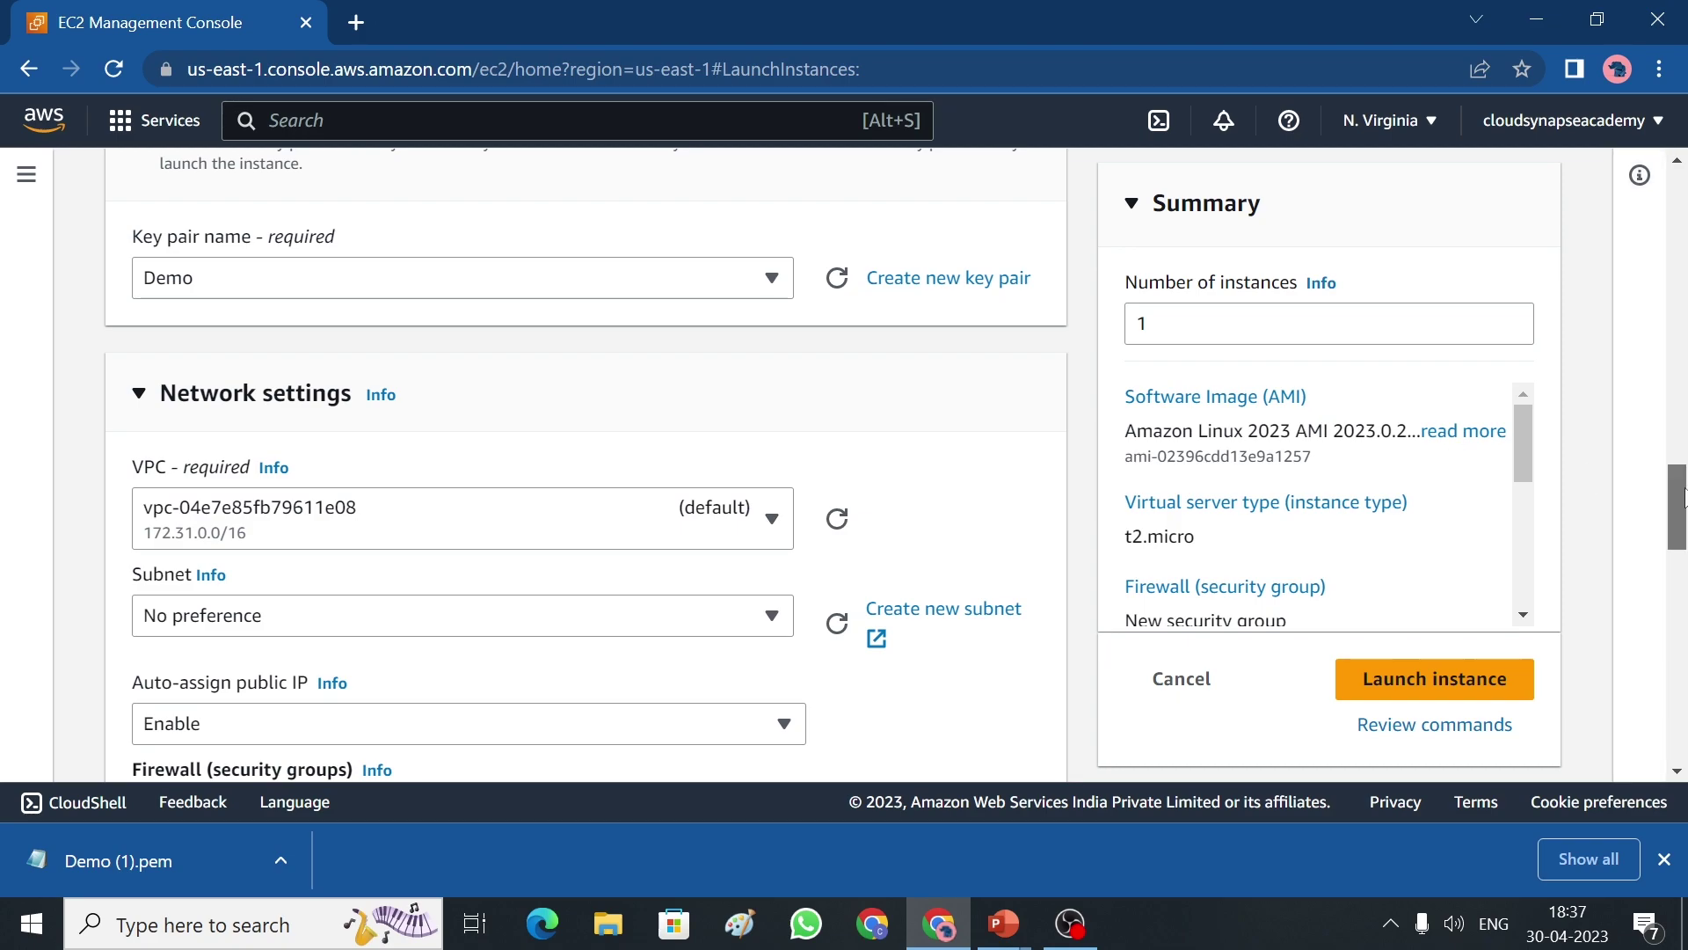
left_click_drag(1682, 498, 1682, 517)
left_click(748, 475)
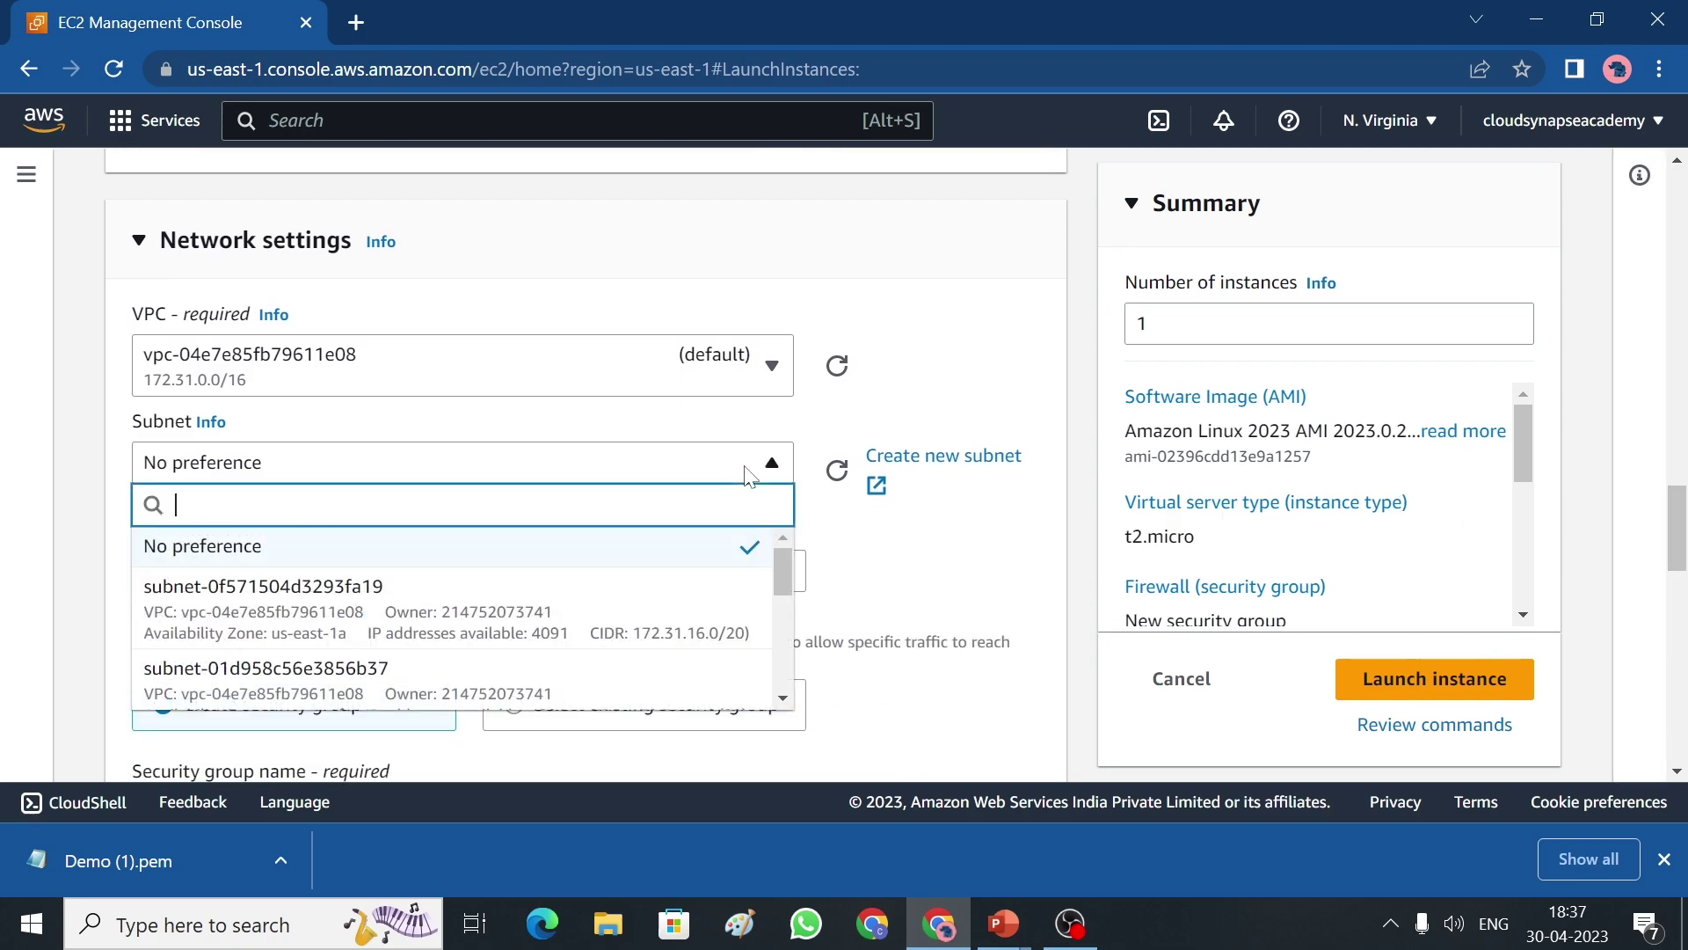
left_click(521, 621)
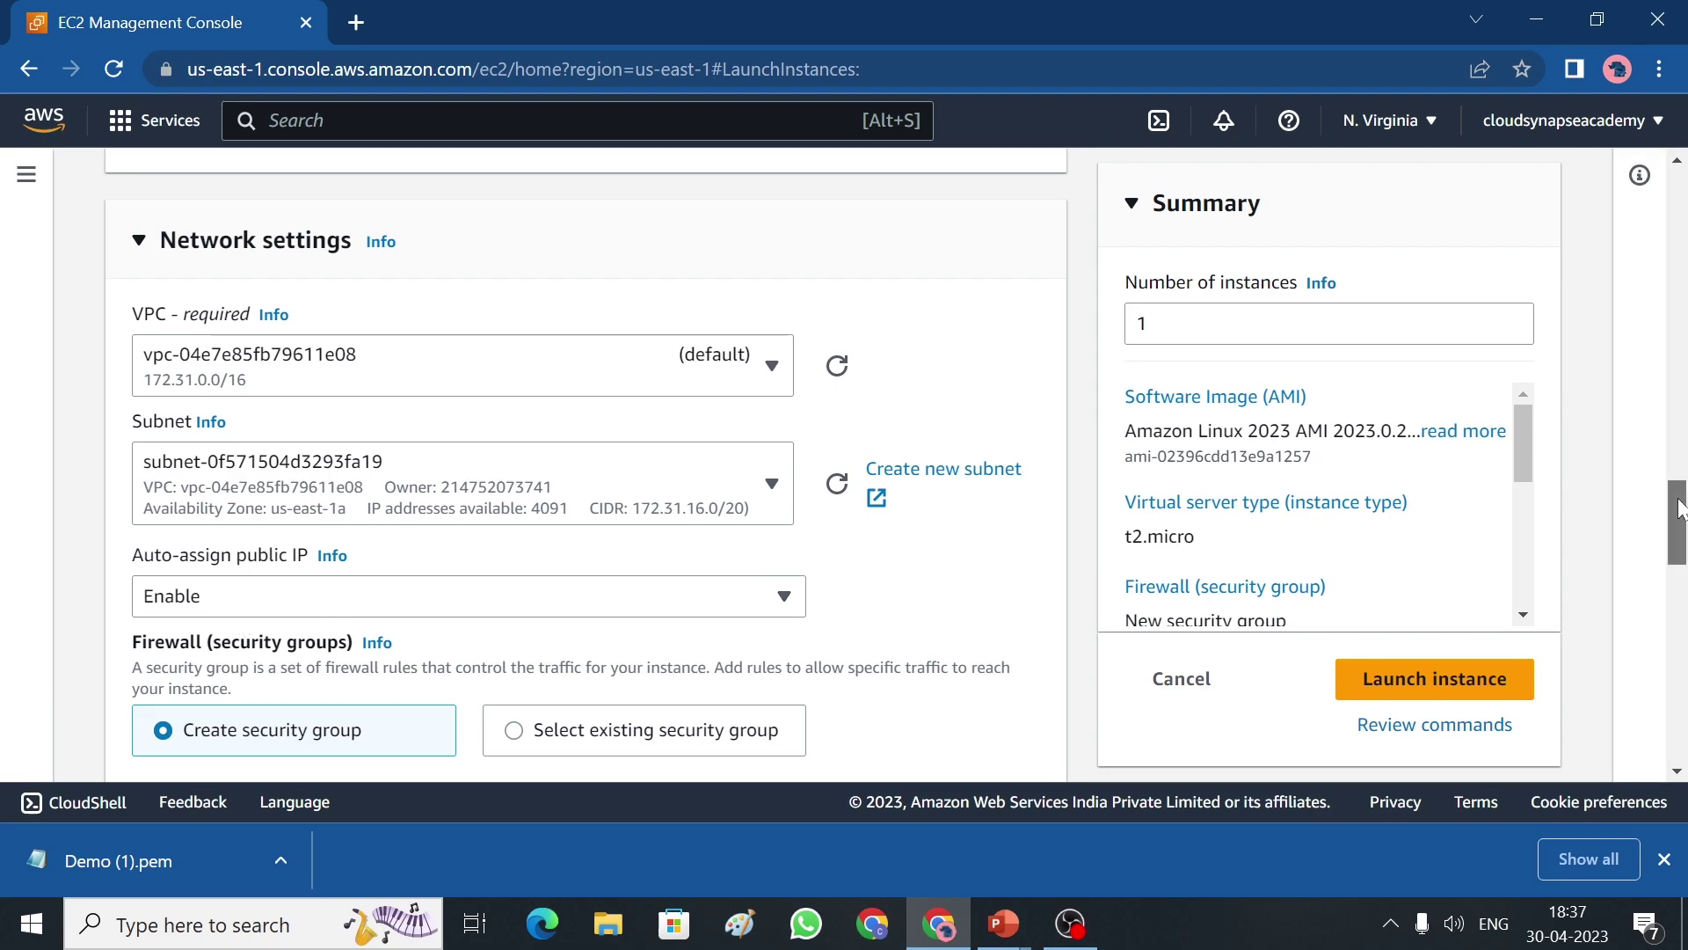
Set the name of the new security group to webserver.
left_click_drag(1678, 508, 1678, 522)
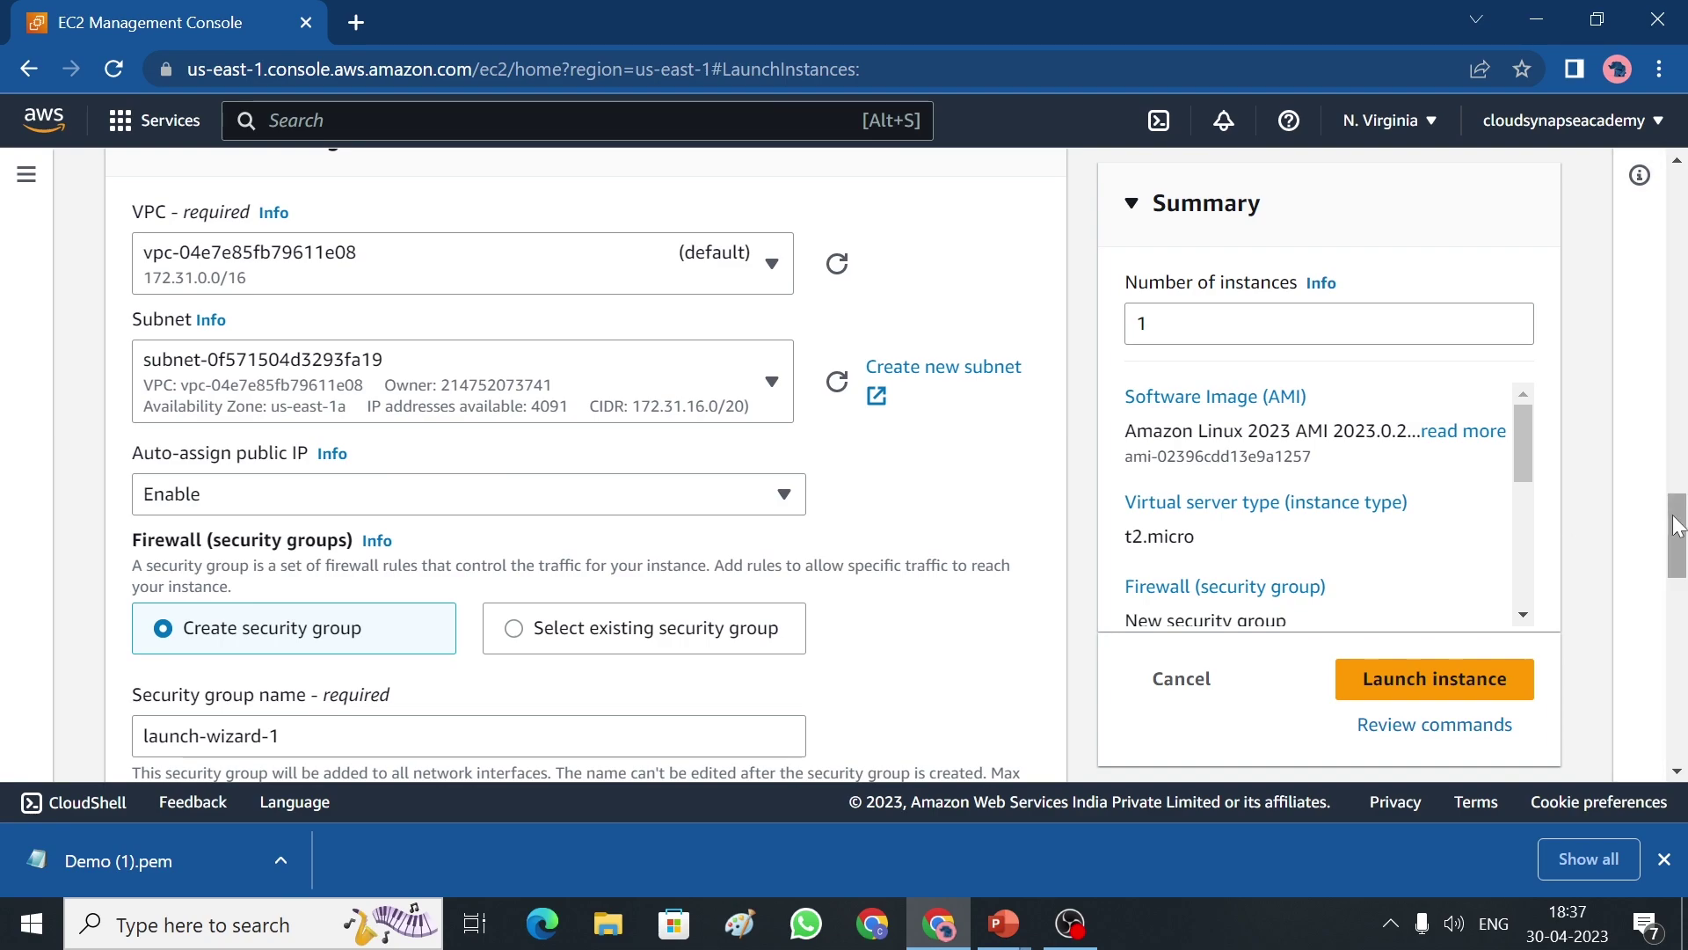
left_click_drag(1678, 525, 1678, 527)
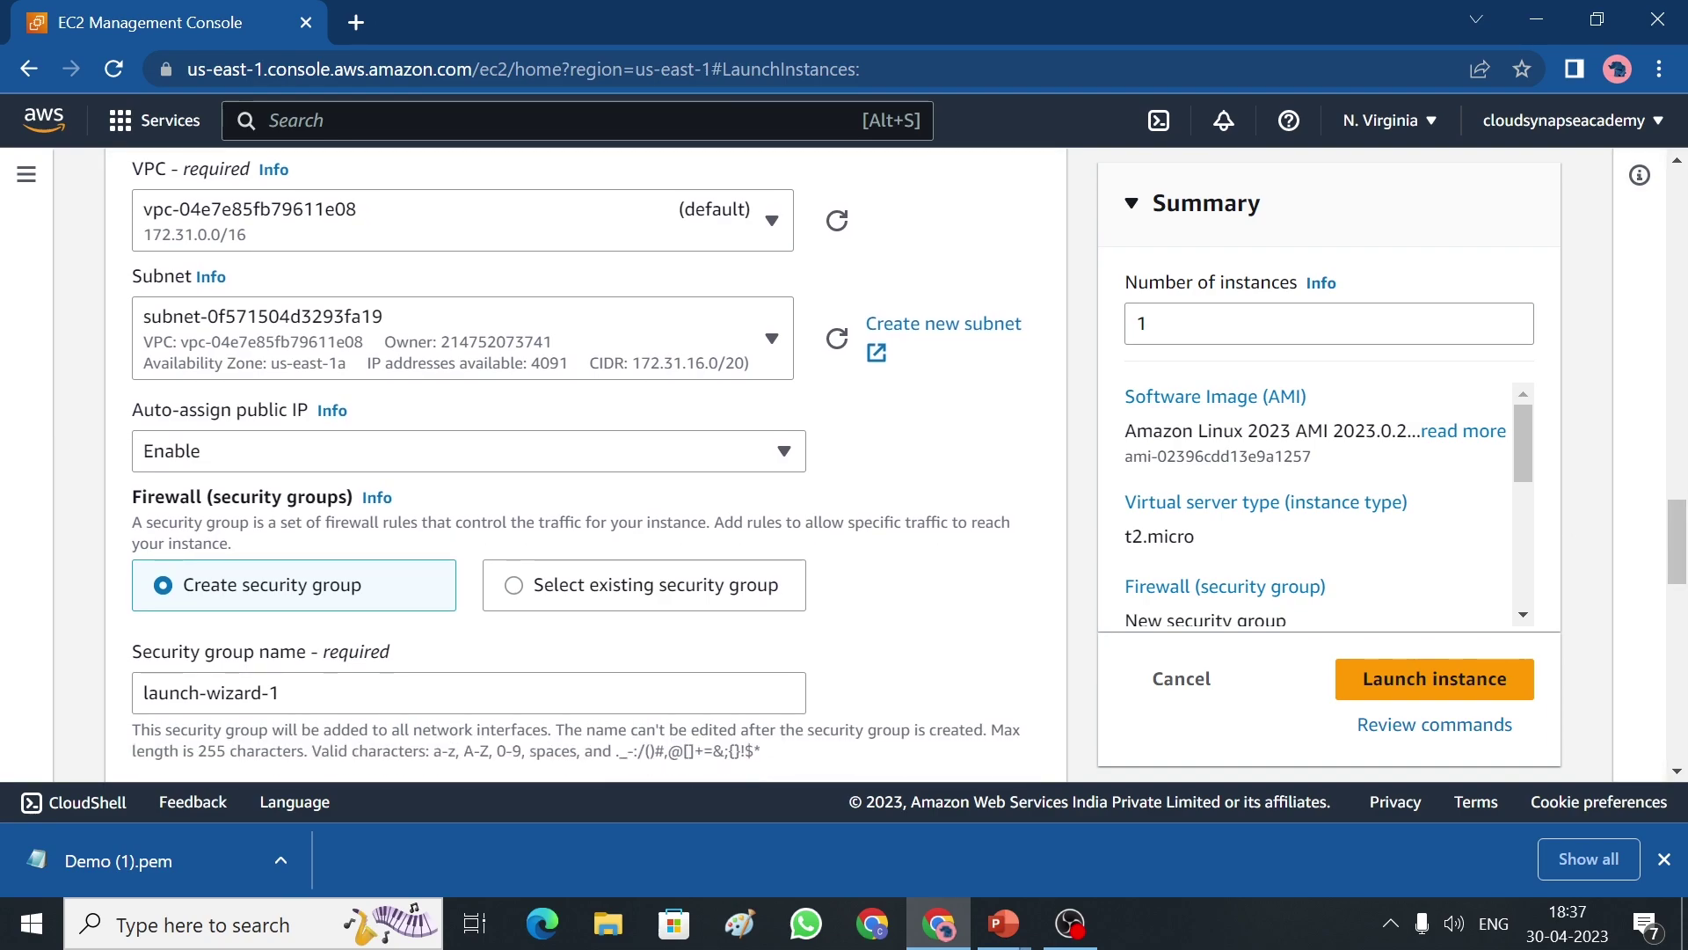
scroll(1679, 545, "down", 1)
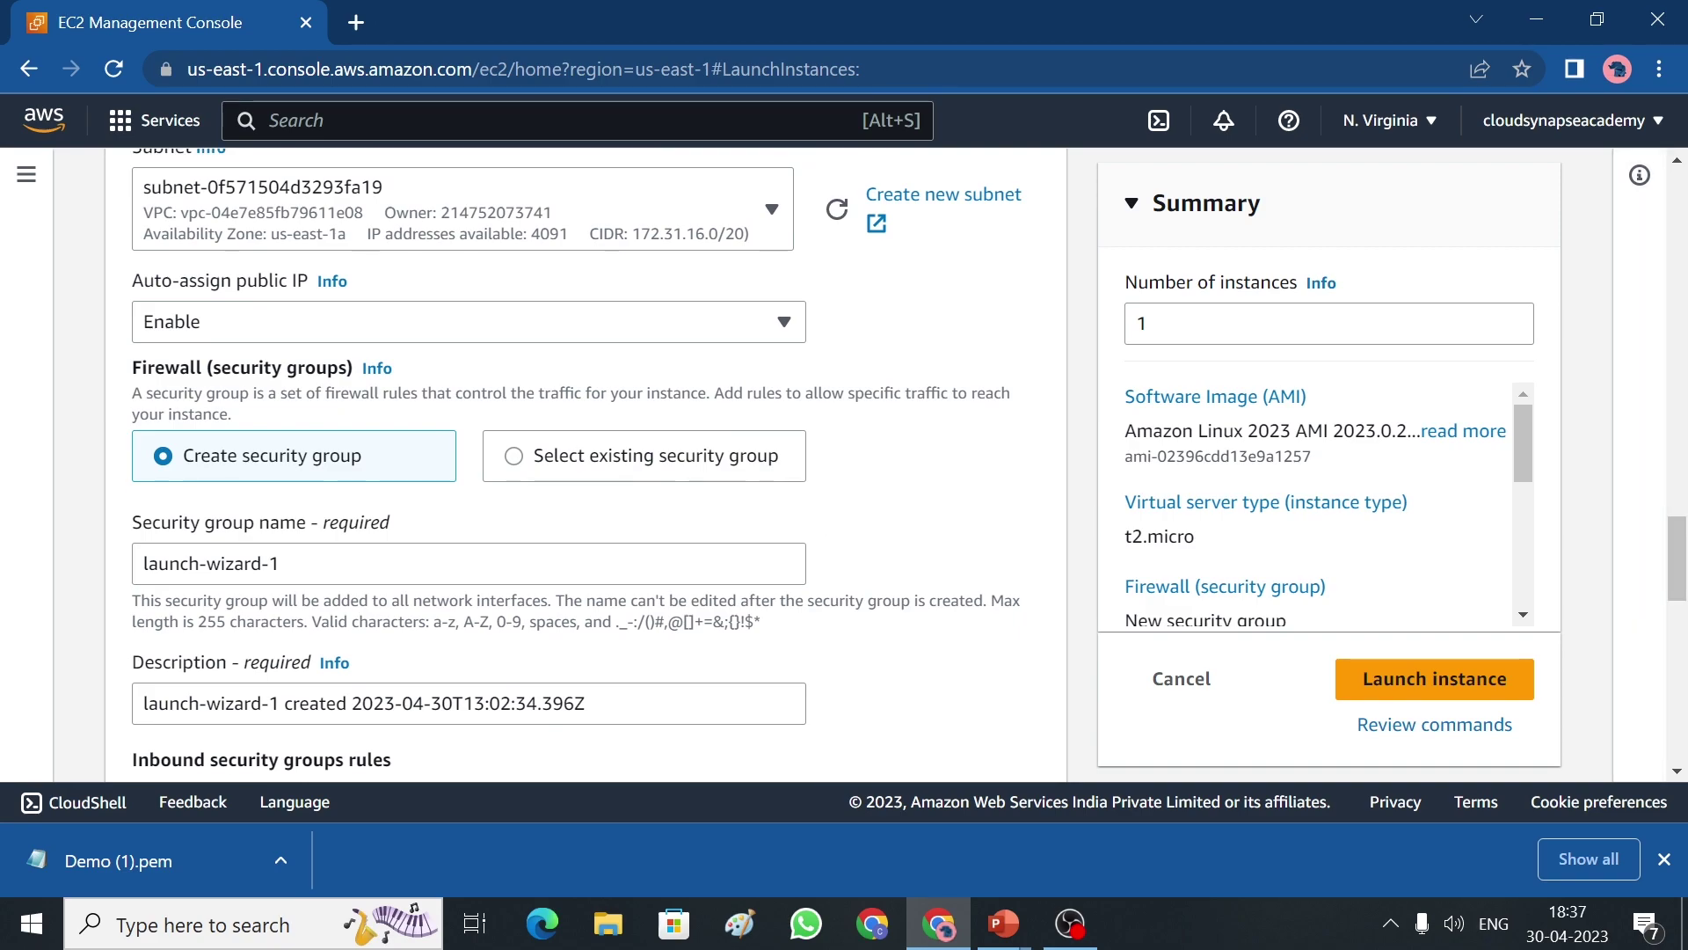
left_click_drag(290, 563, 72, 566)
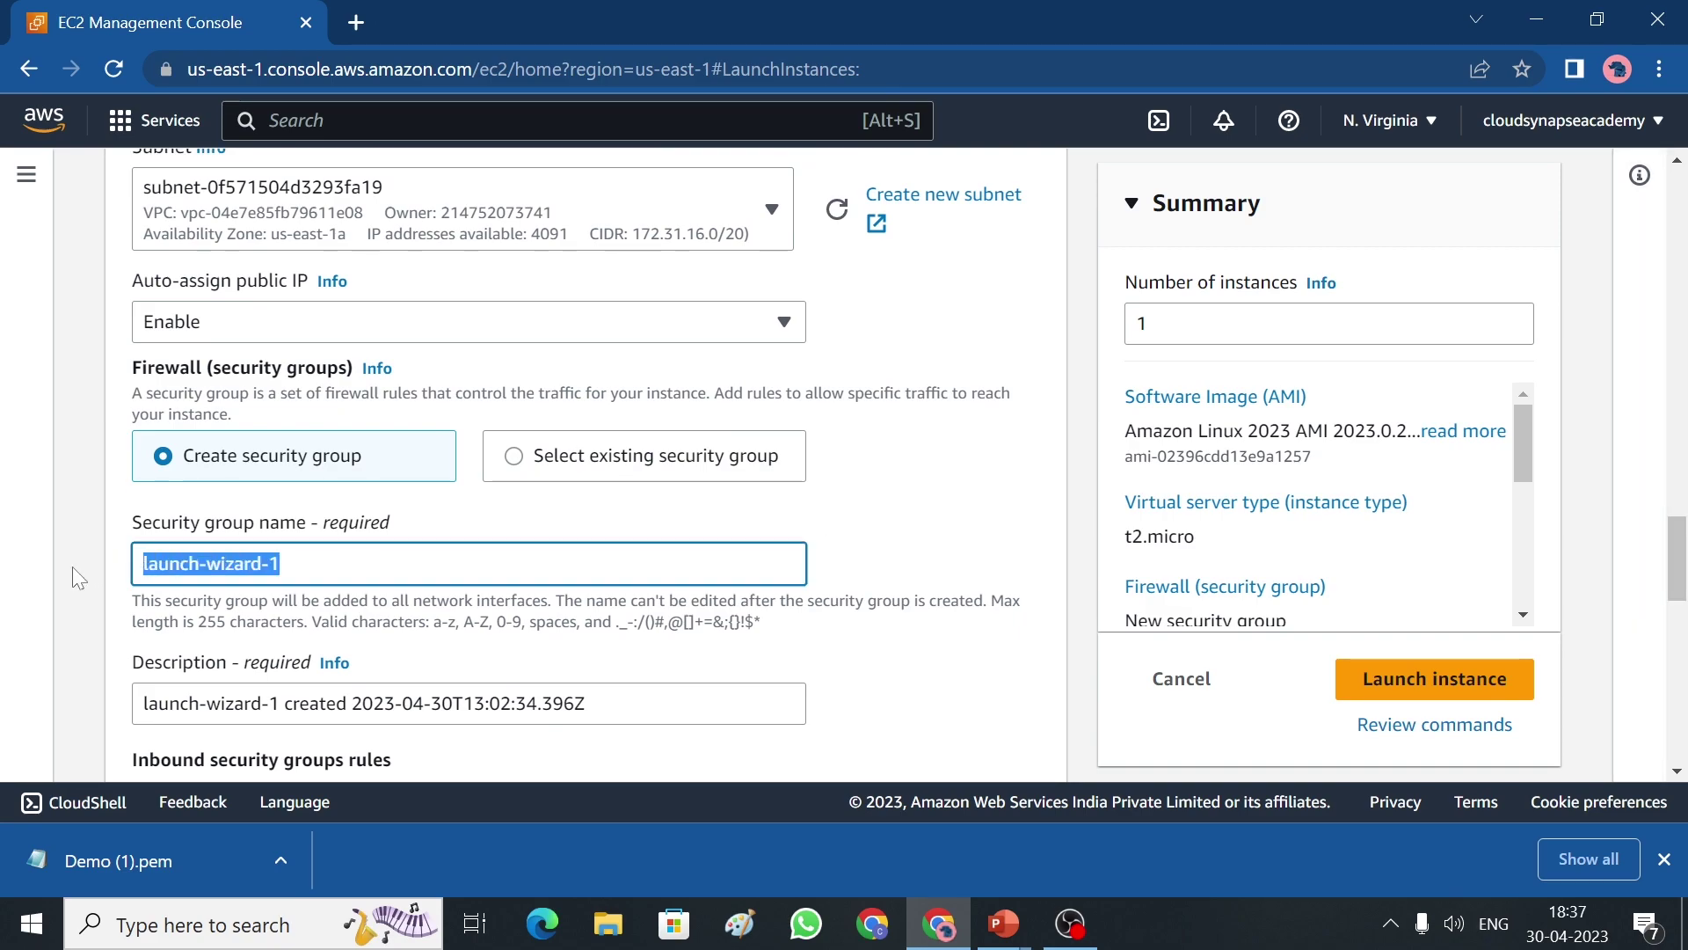
type("webs")
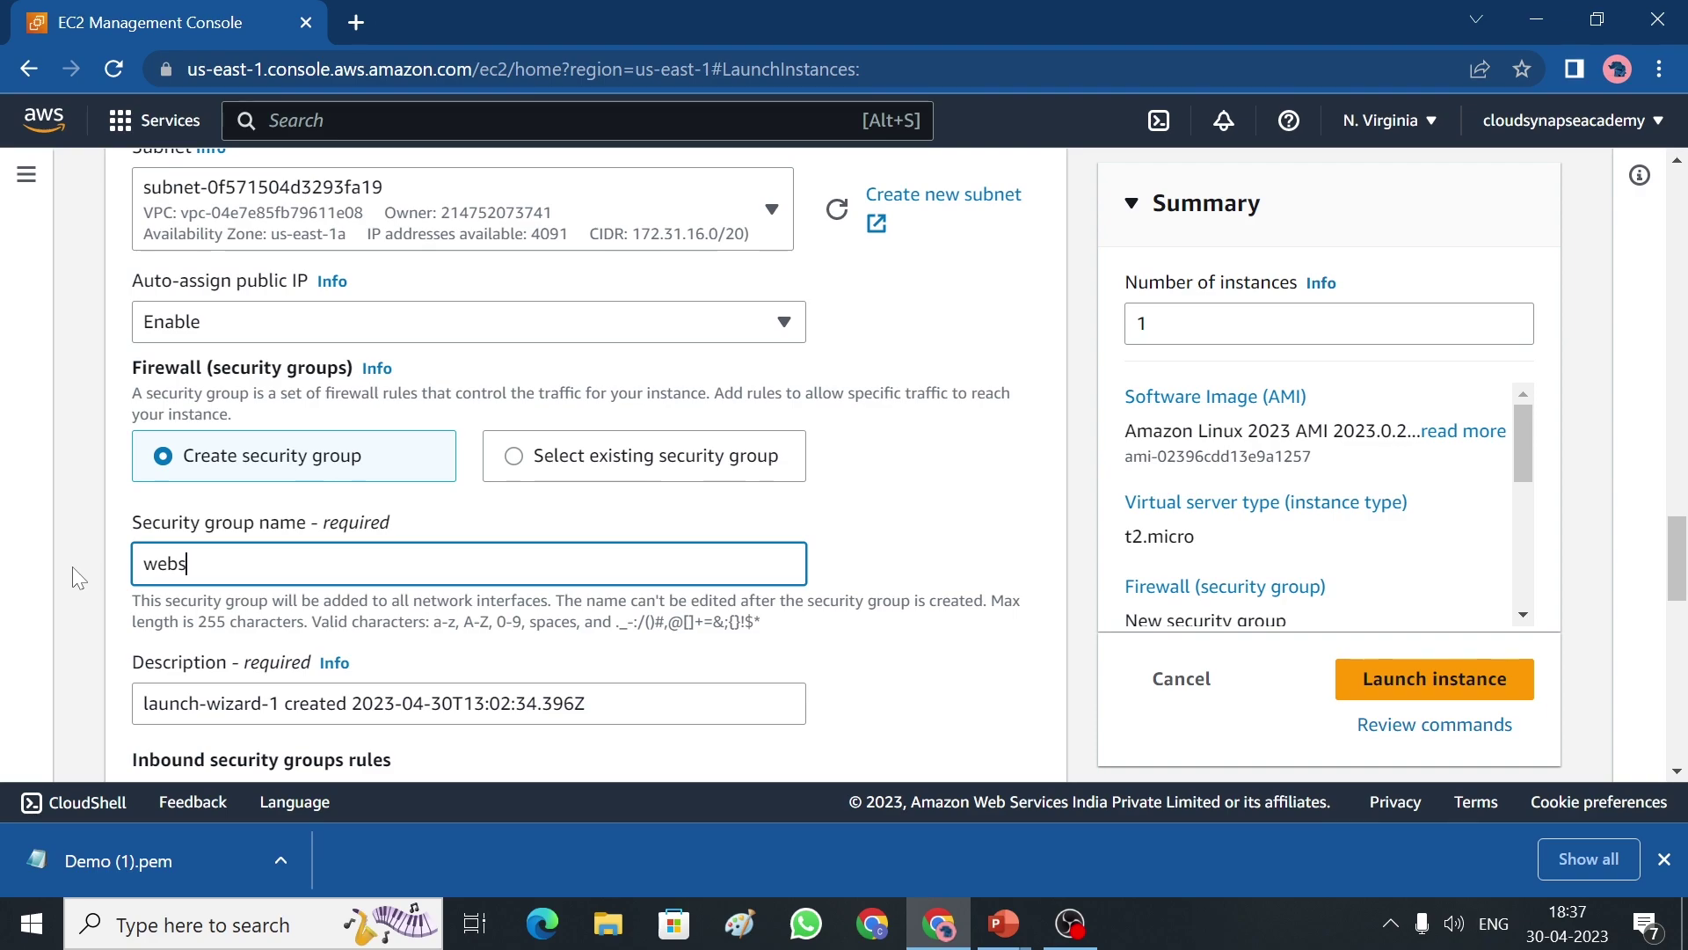
type("erver")
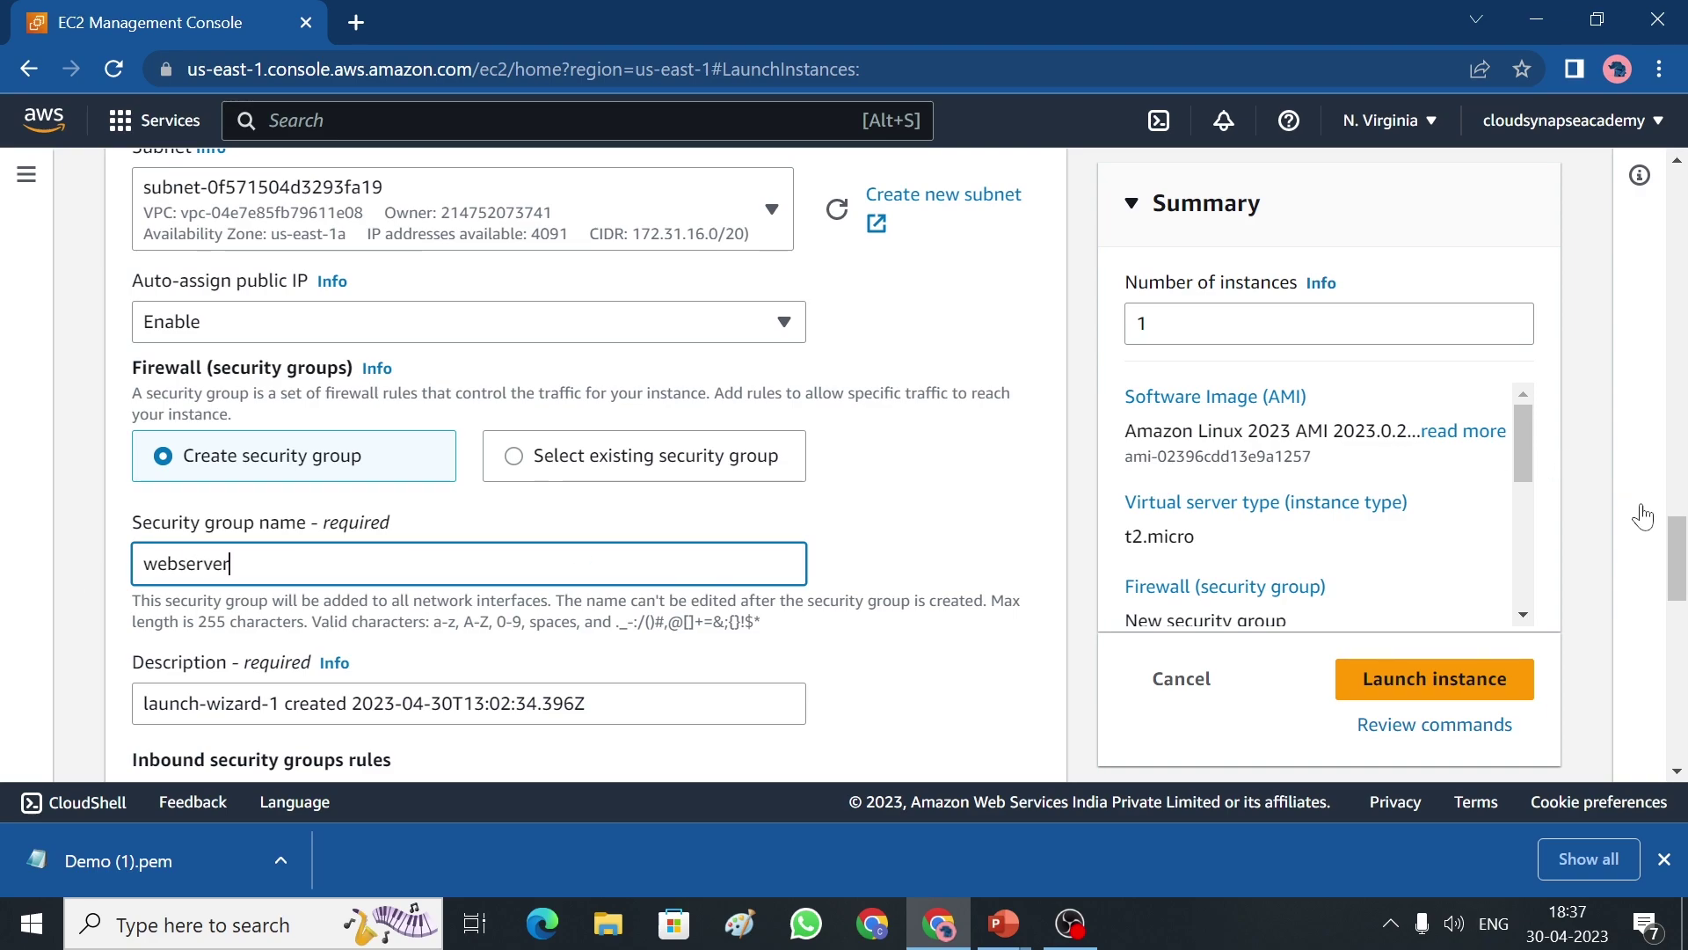
Replace the launch-wizard-1 part of the security group description with webserver, copied from the security group name.
left_click_drag(1680, 539, 1682, 584)
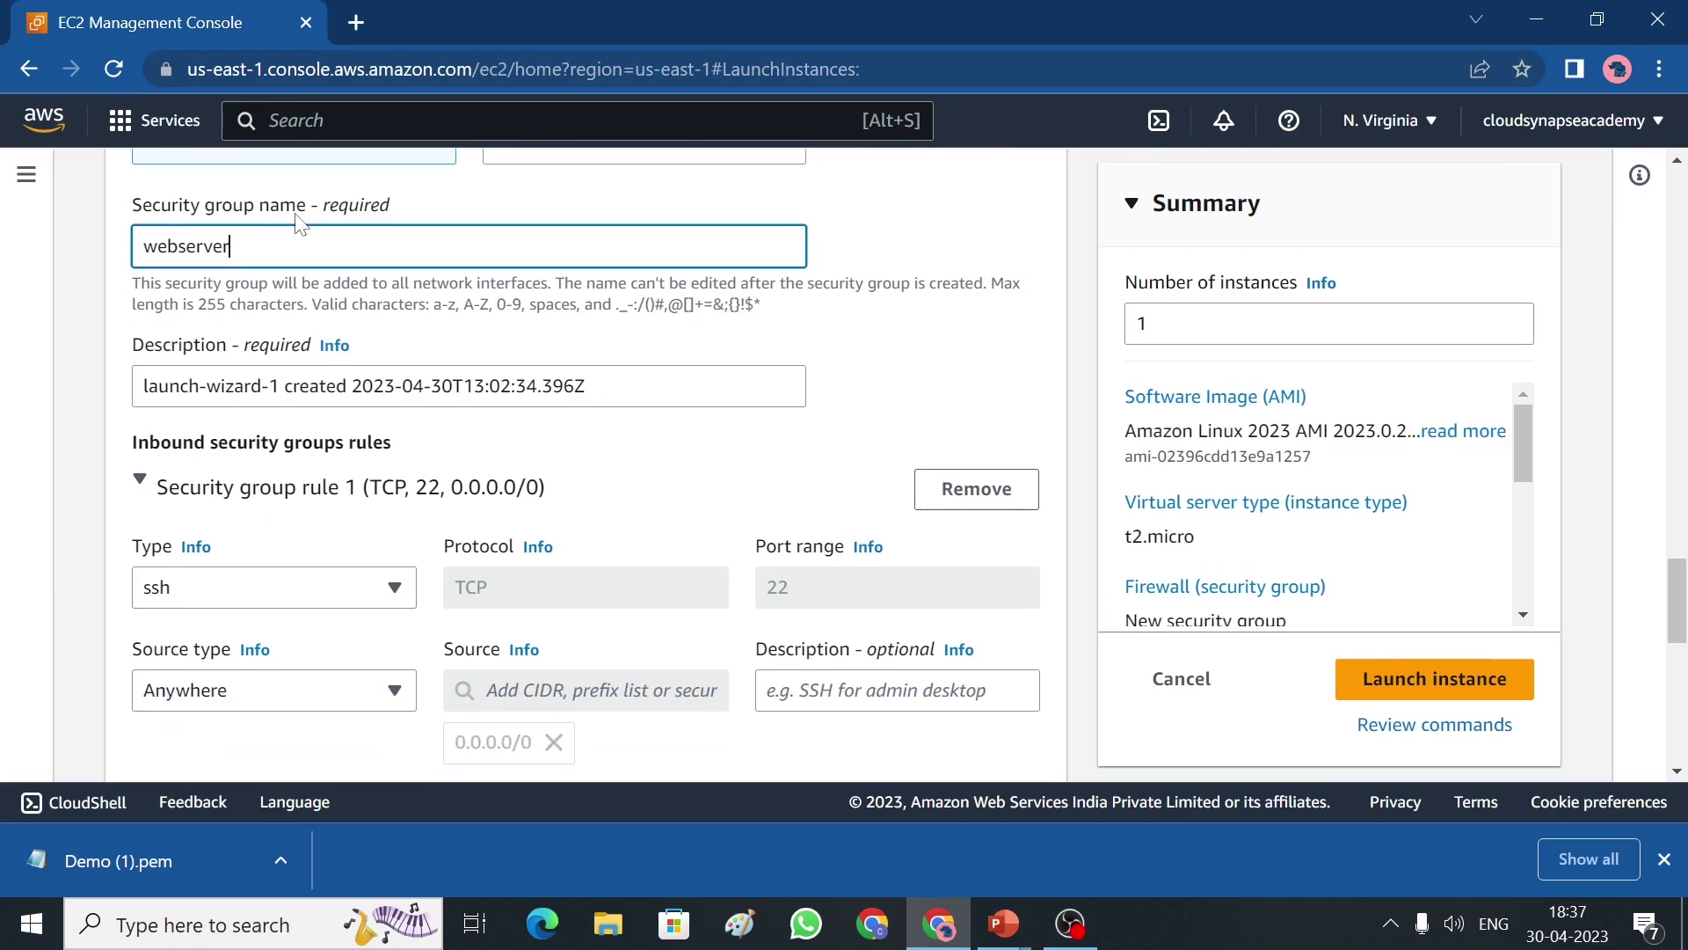
left_click_drag(255, 246, 56, 261)
key("ctrl+c")
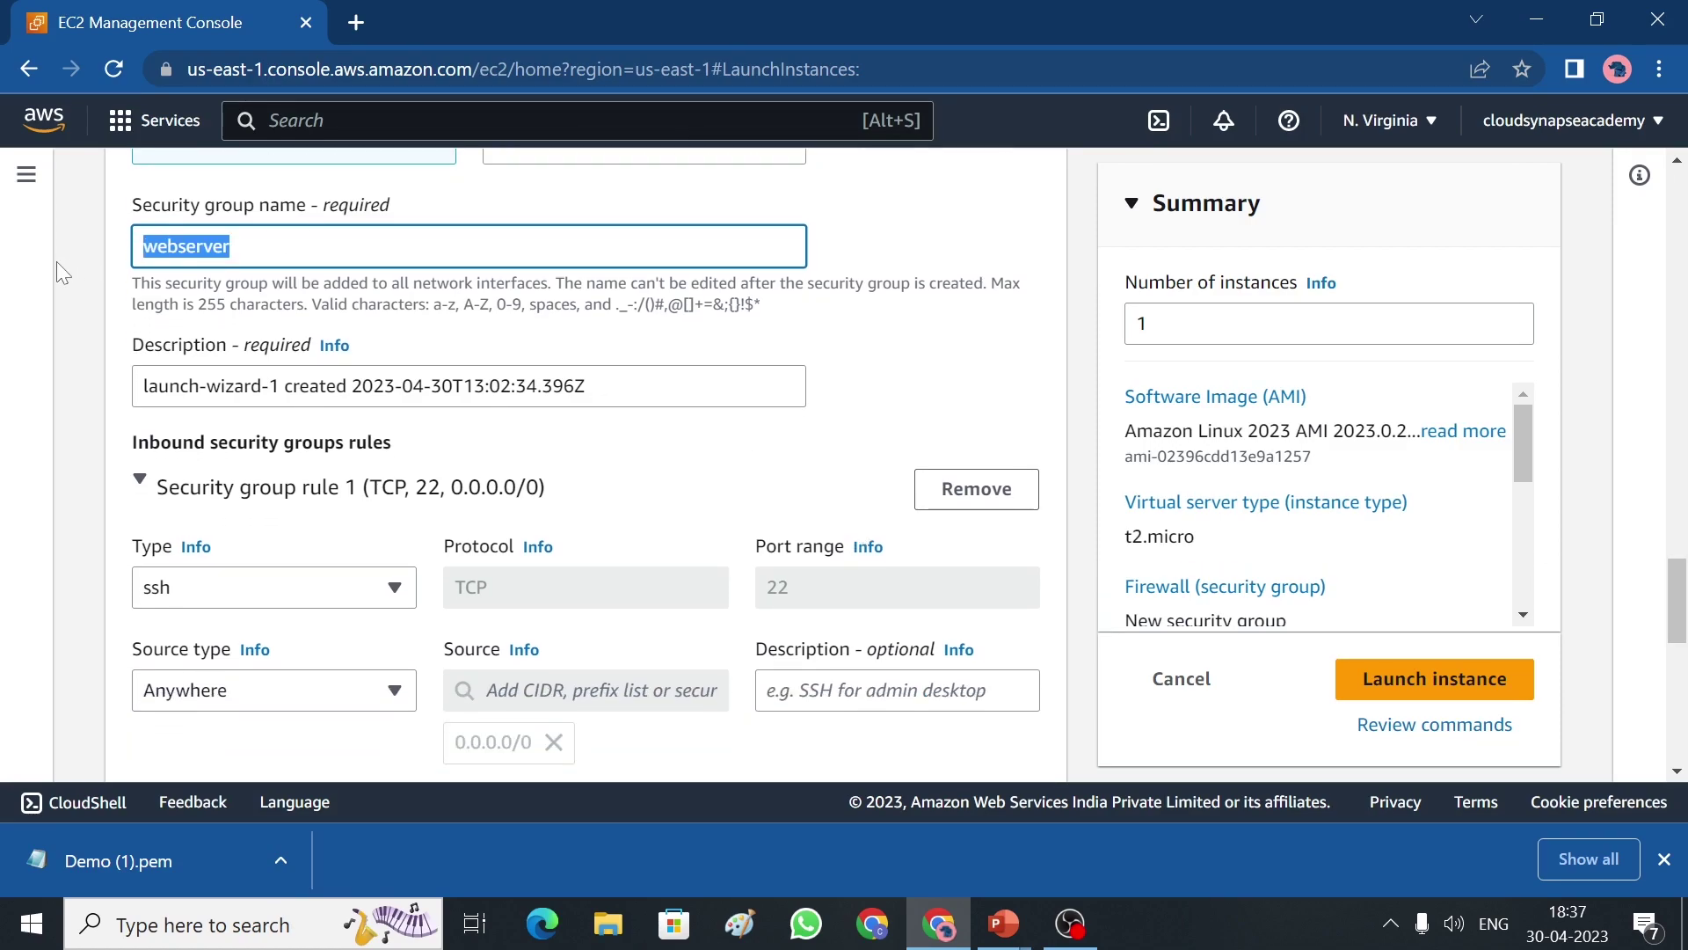
left_click_drag(279, 386, 113, 409)
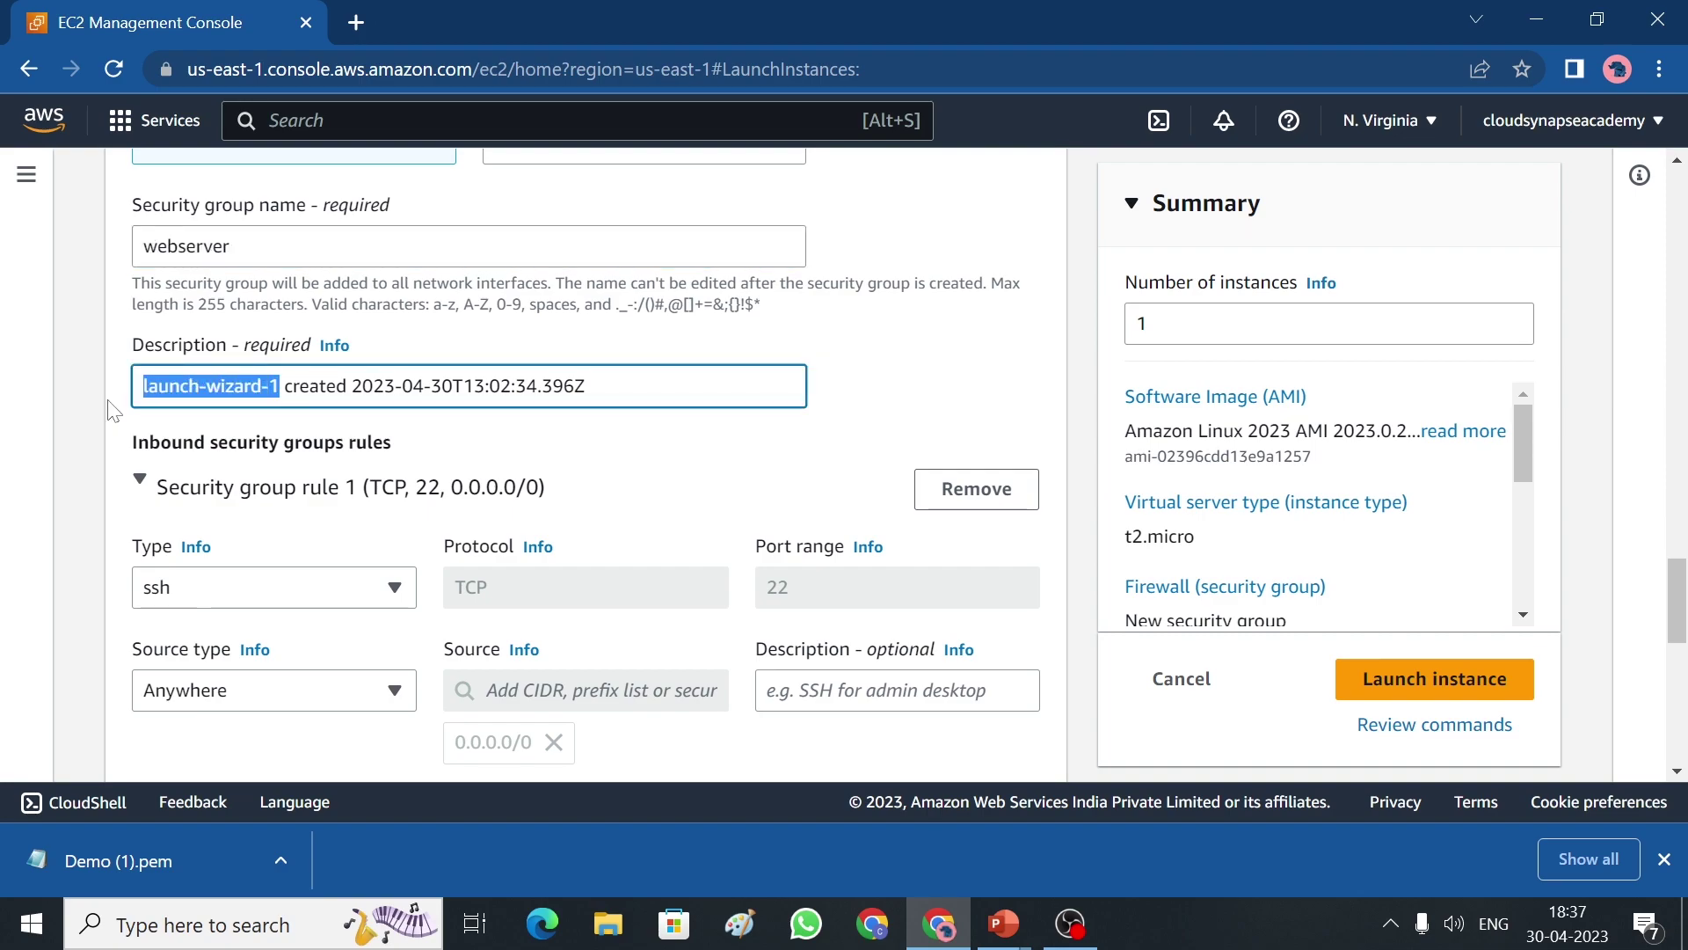
key("ctrl+v")
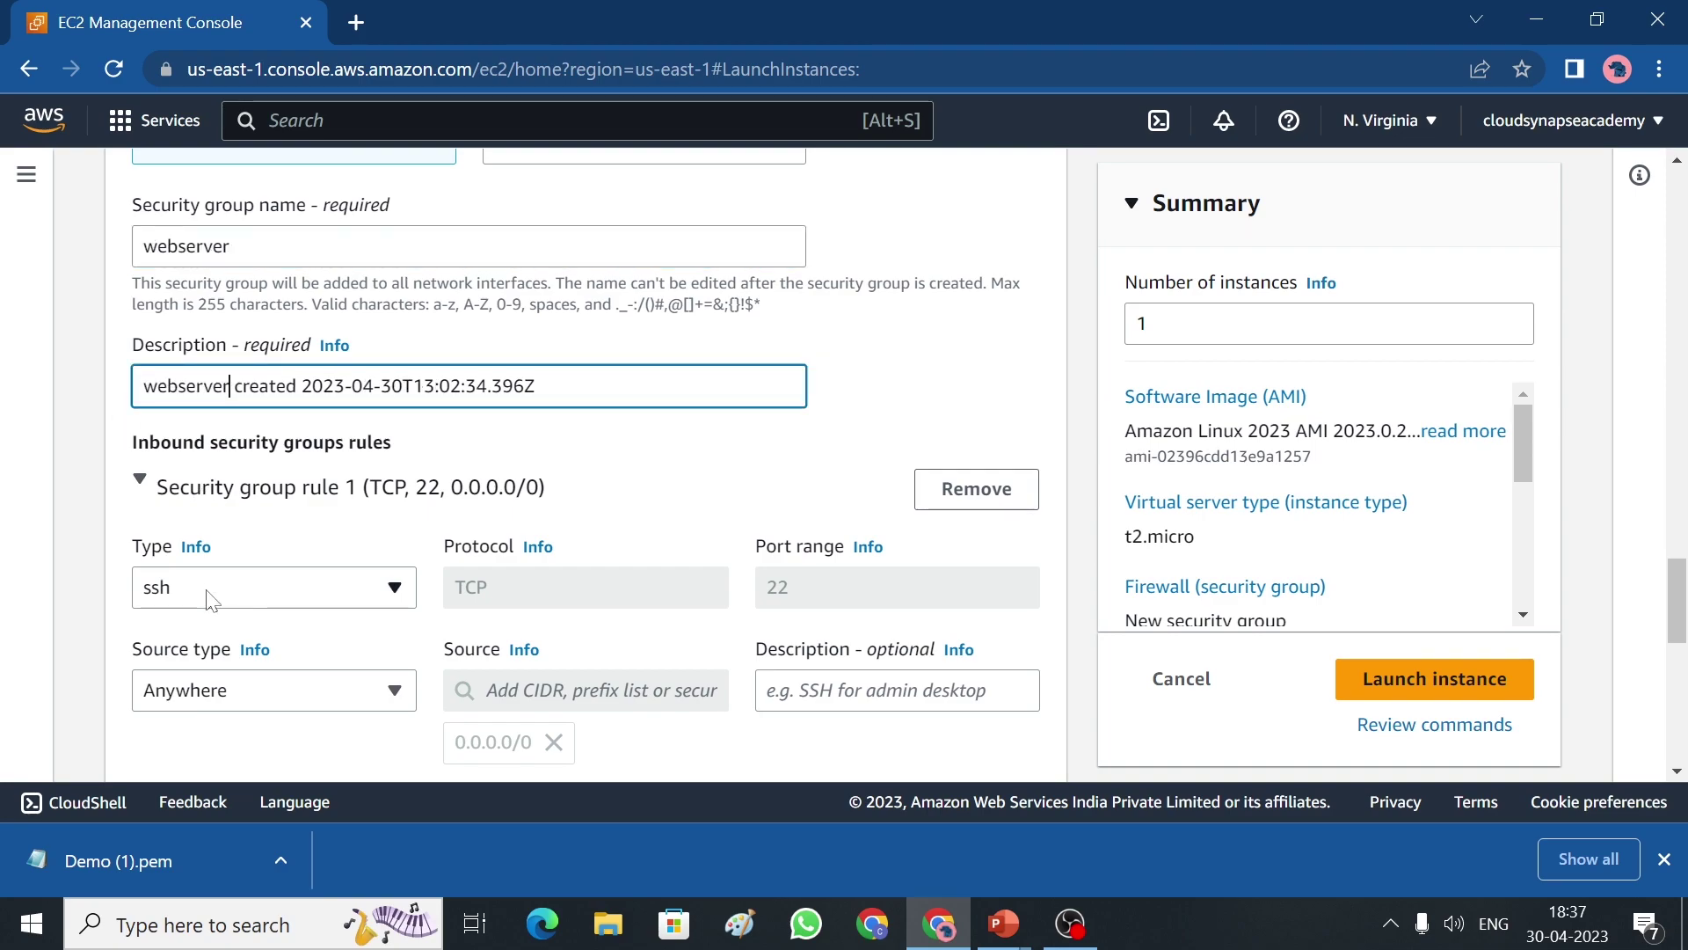
Restrict the source type of the inbound ssh rule to My IP.
scroll(1665, 600, "down", 2)
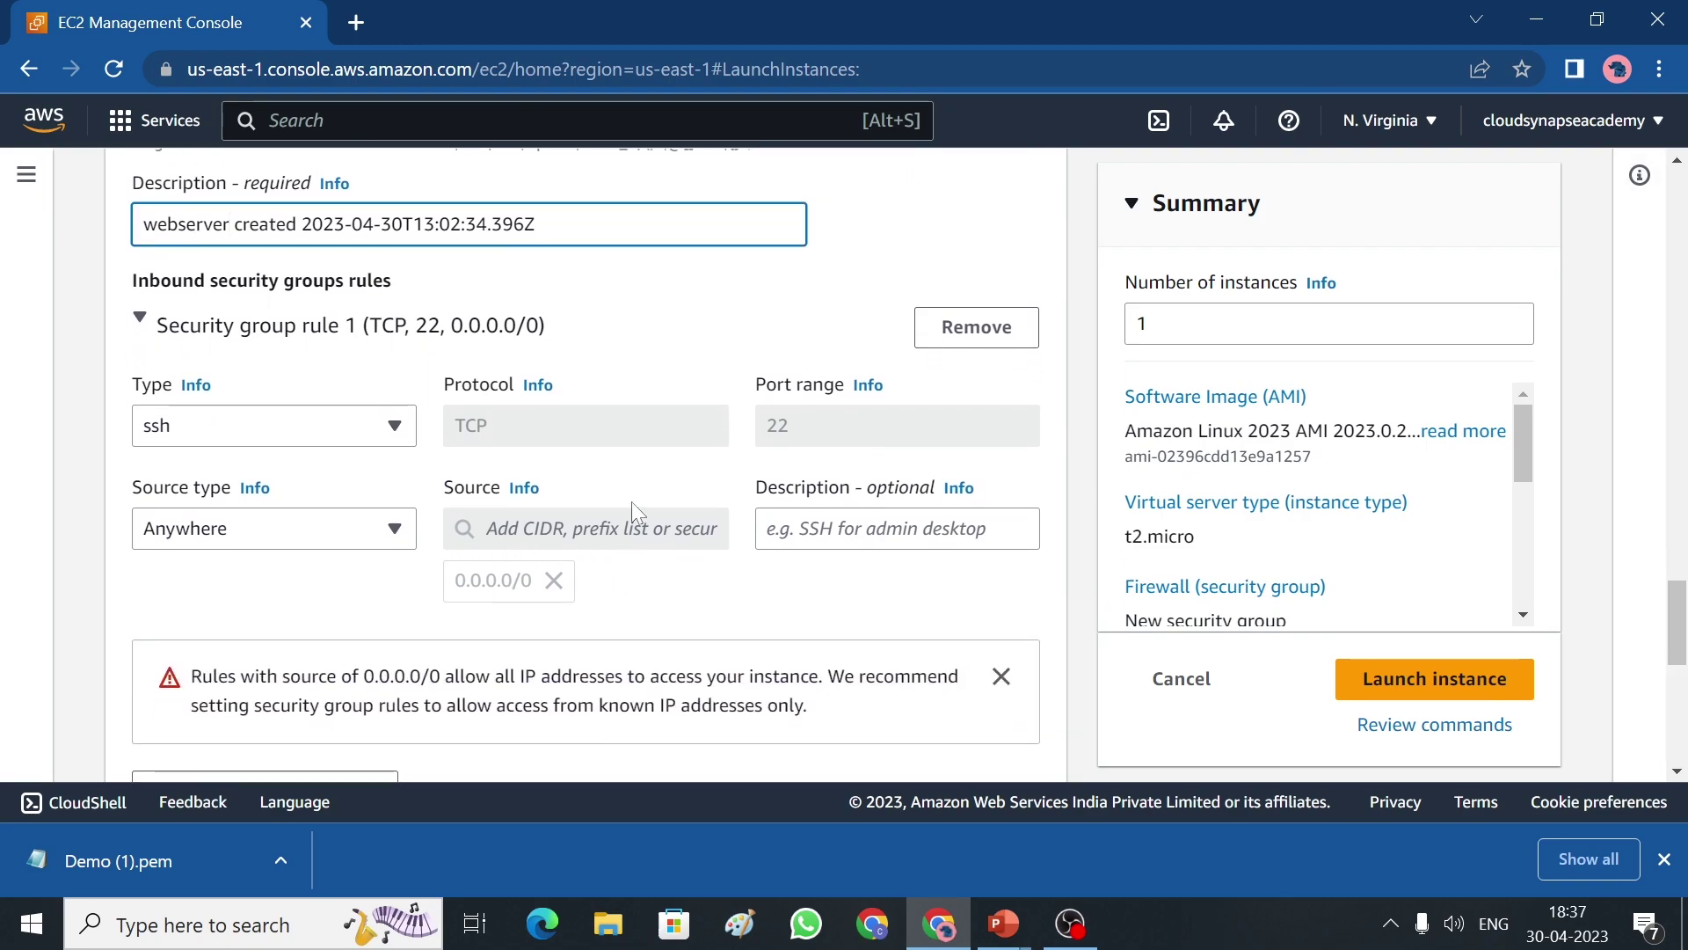
left_click(394, 529)
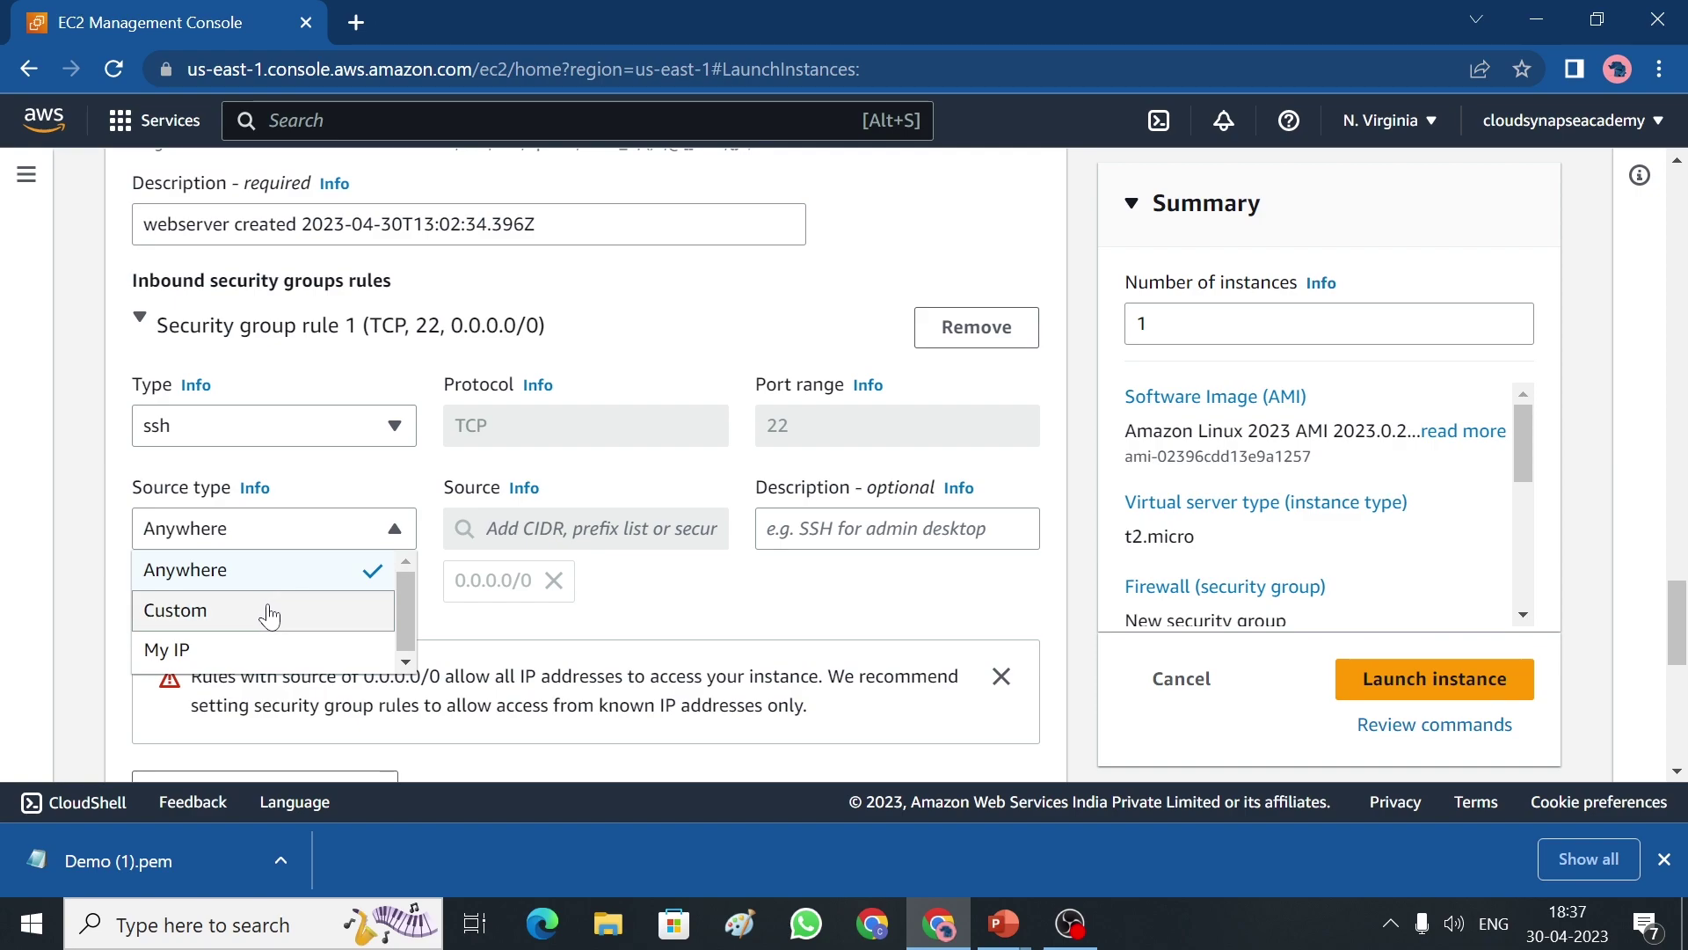
left_click(246, 649)
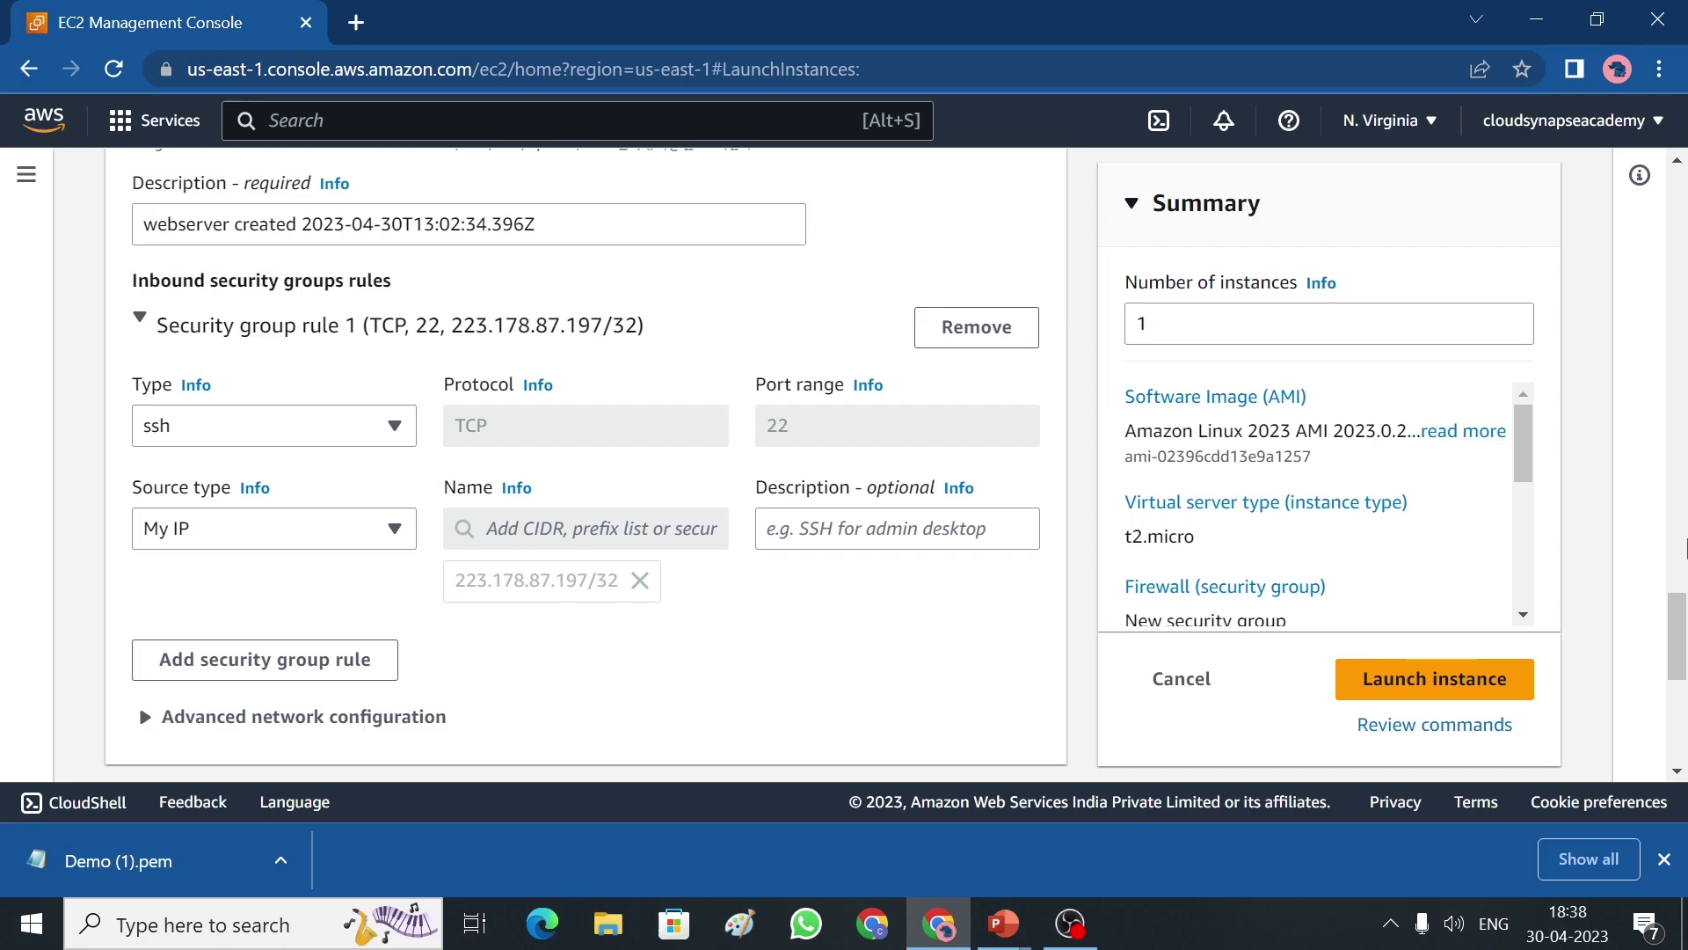
Add a second inbound security group rule of type HTTP with the custom source 0.0.0.0/0.
scroll(1676, 634, "down", 2)
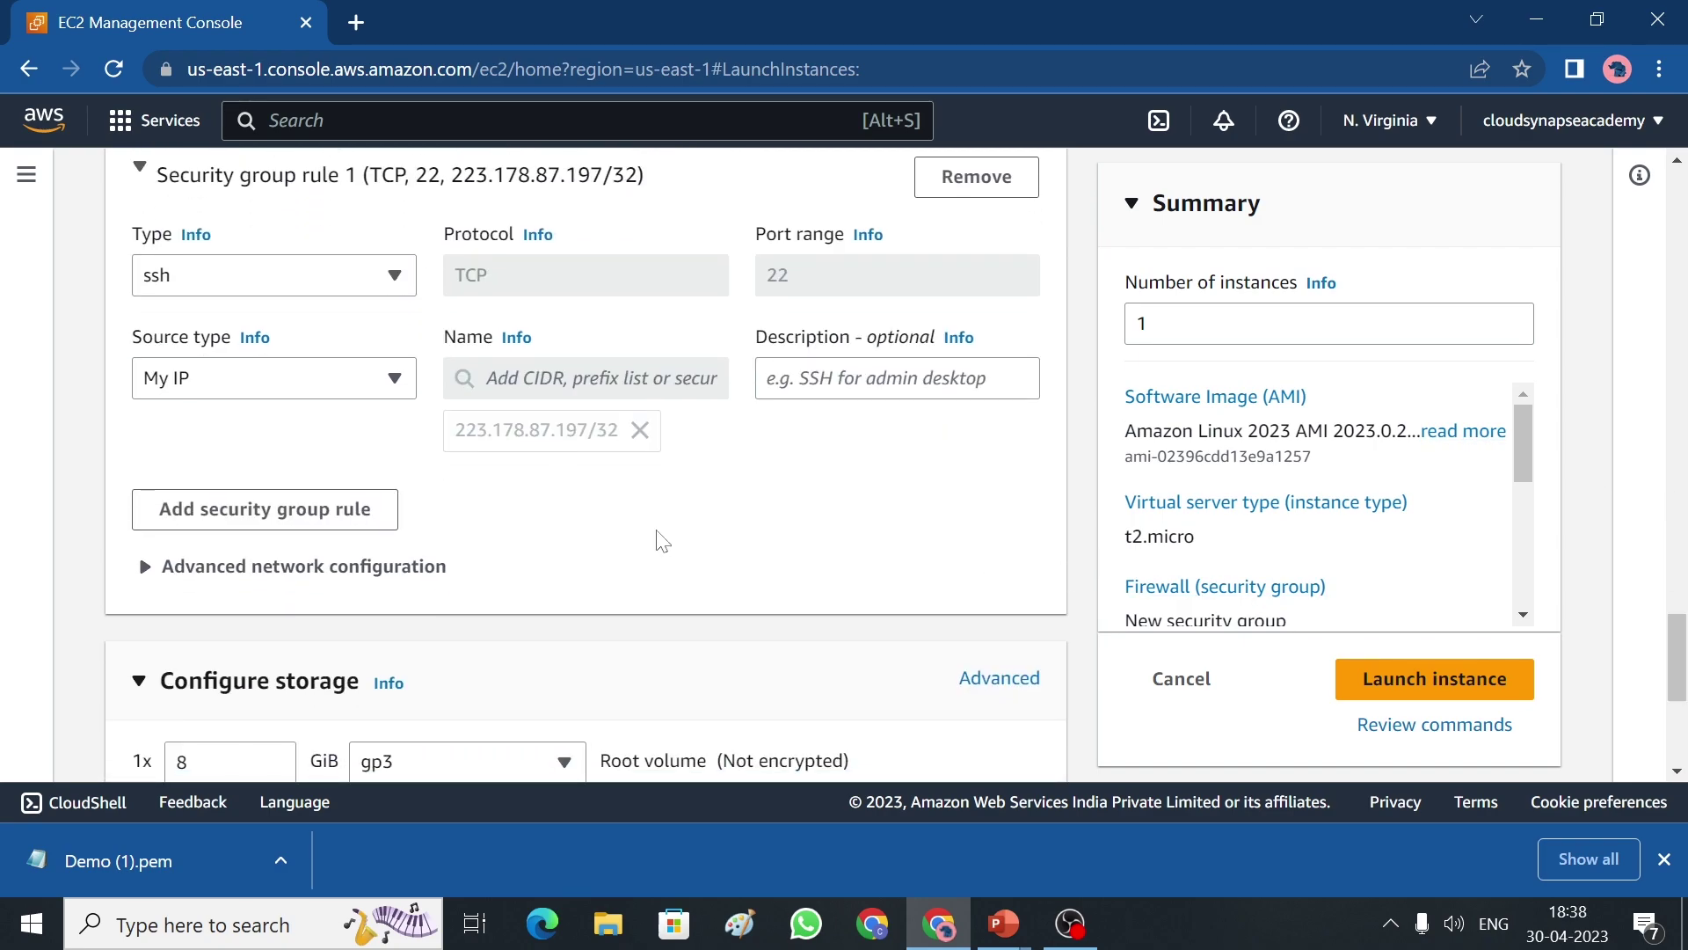
left_click(343, 511)
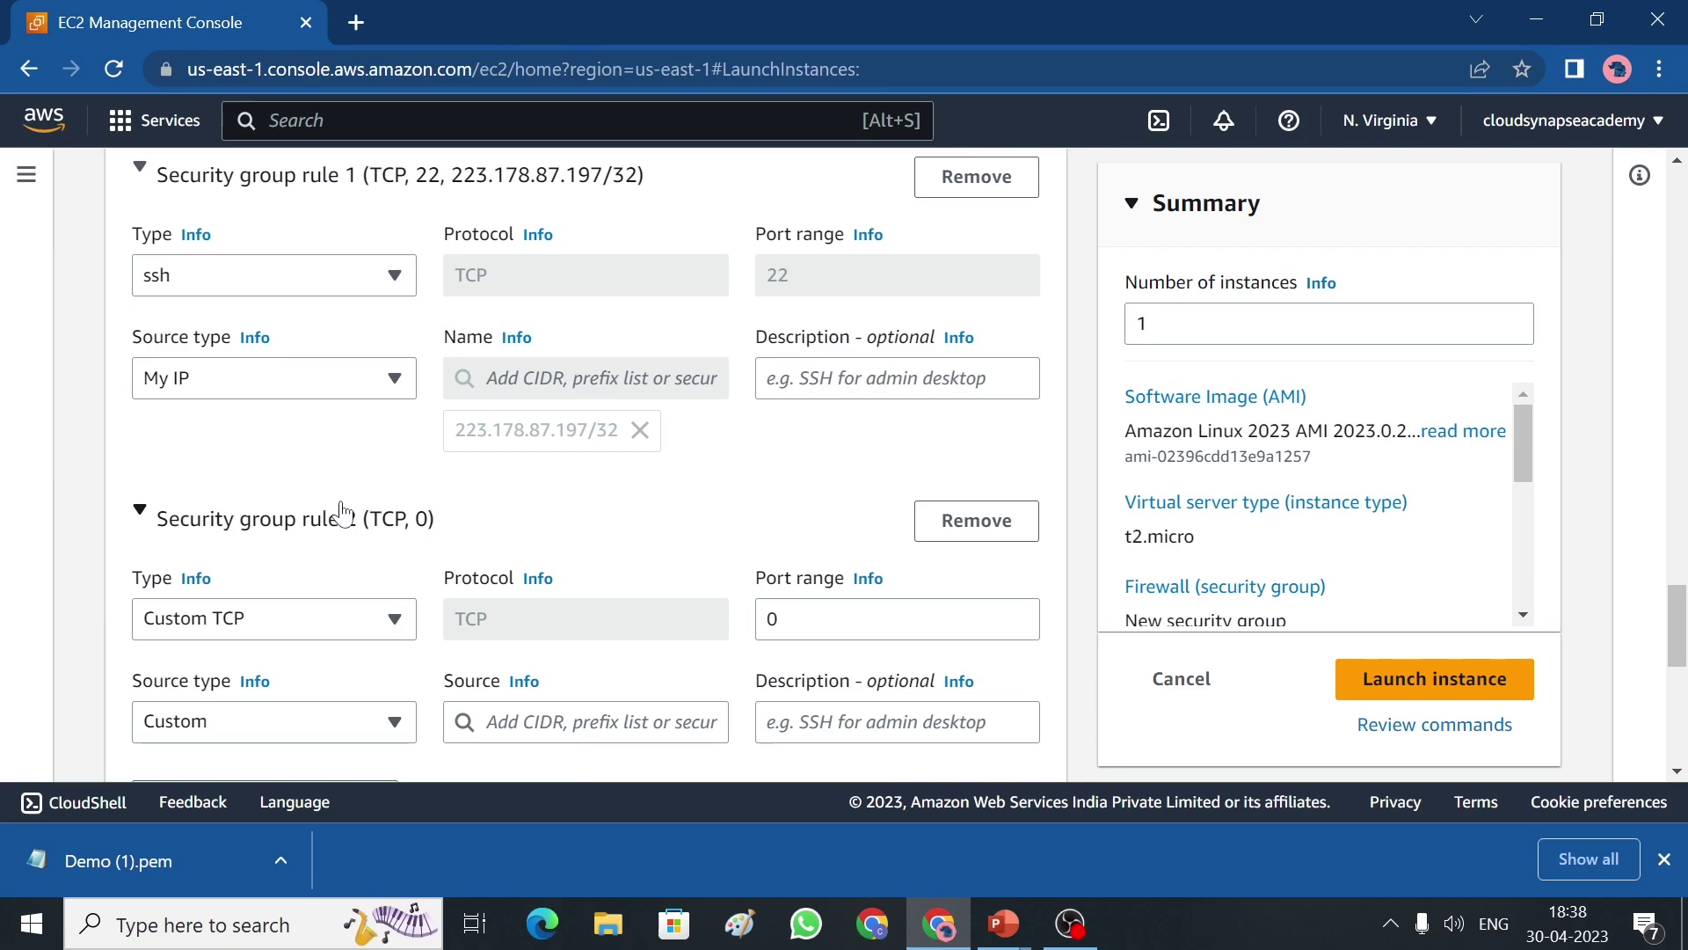
left_click(335, 622)
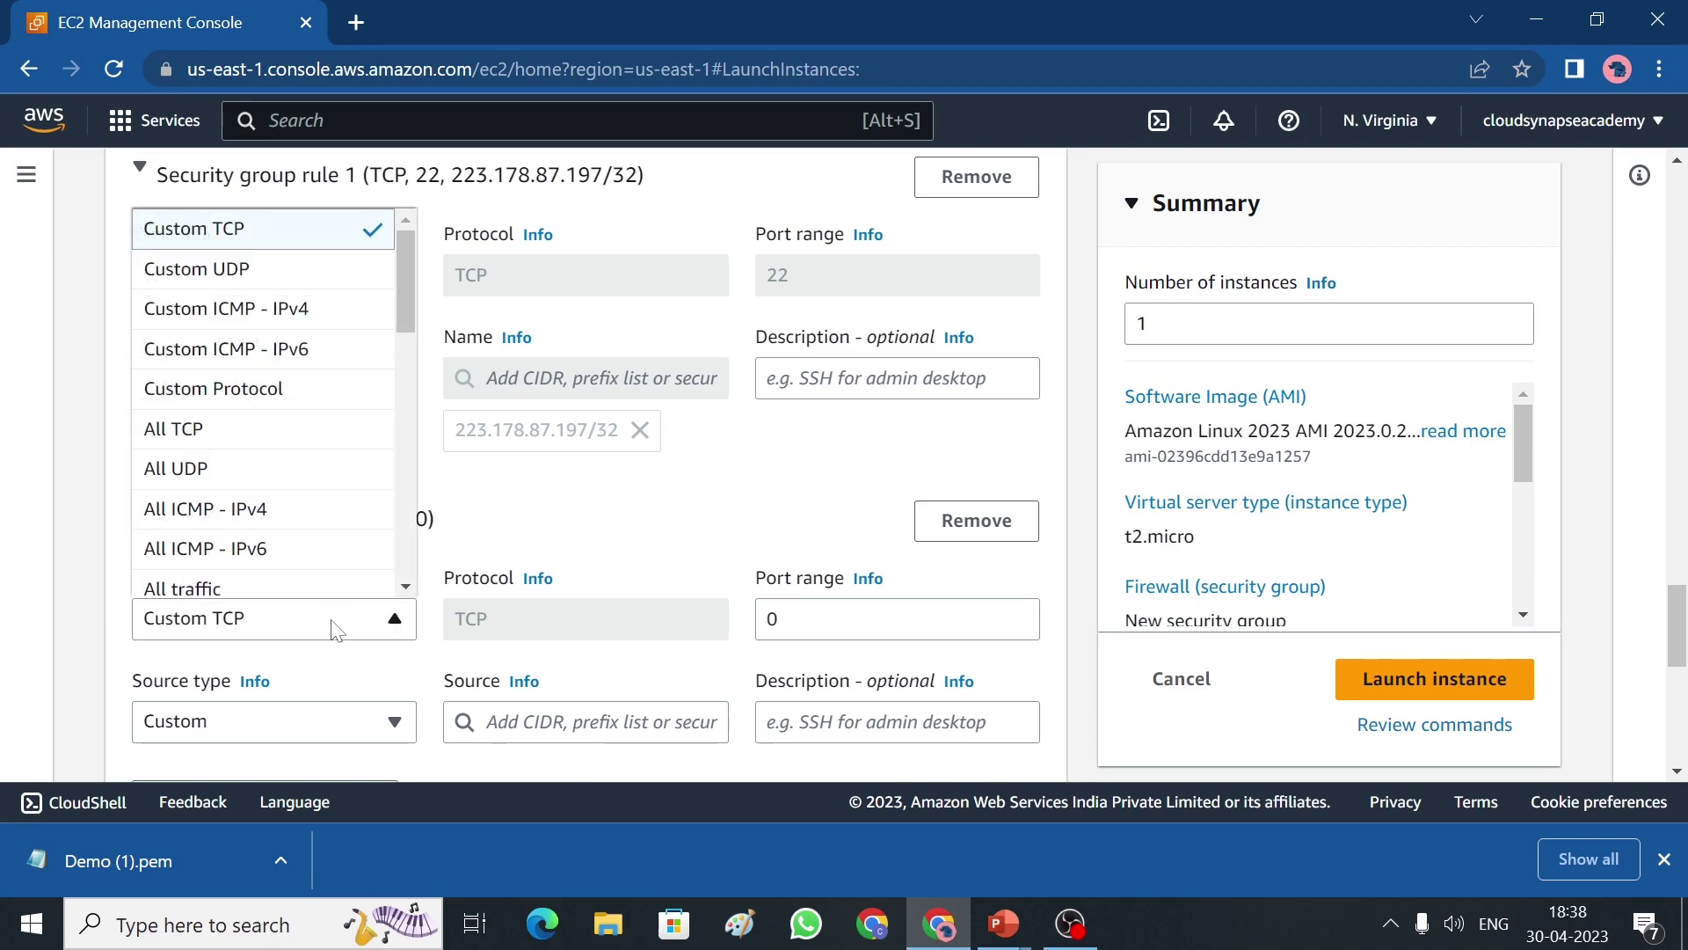
scroll(412, 598, "down", 3)
scroll(287, 527, "down", 3)
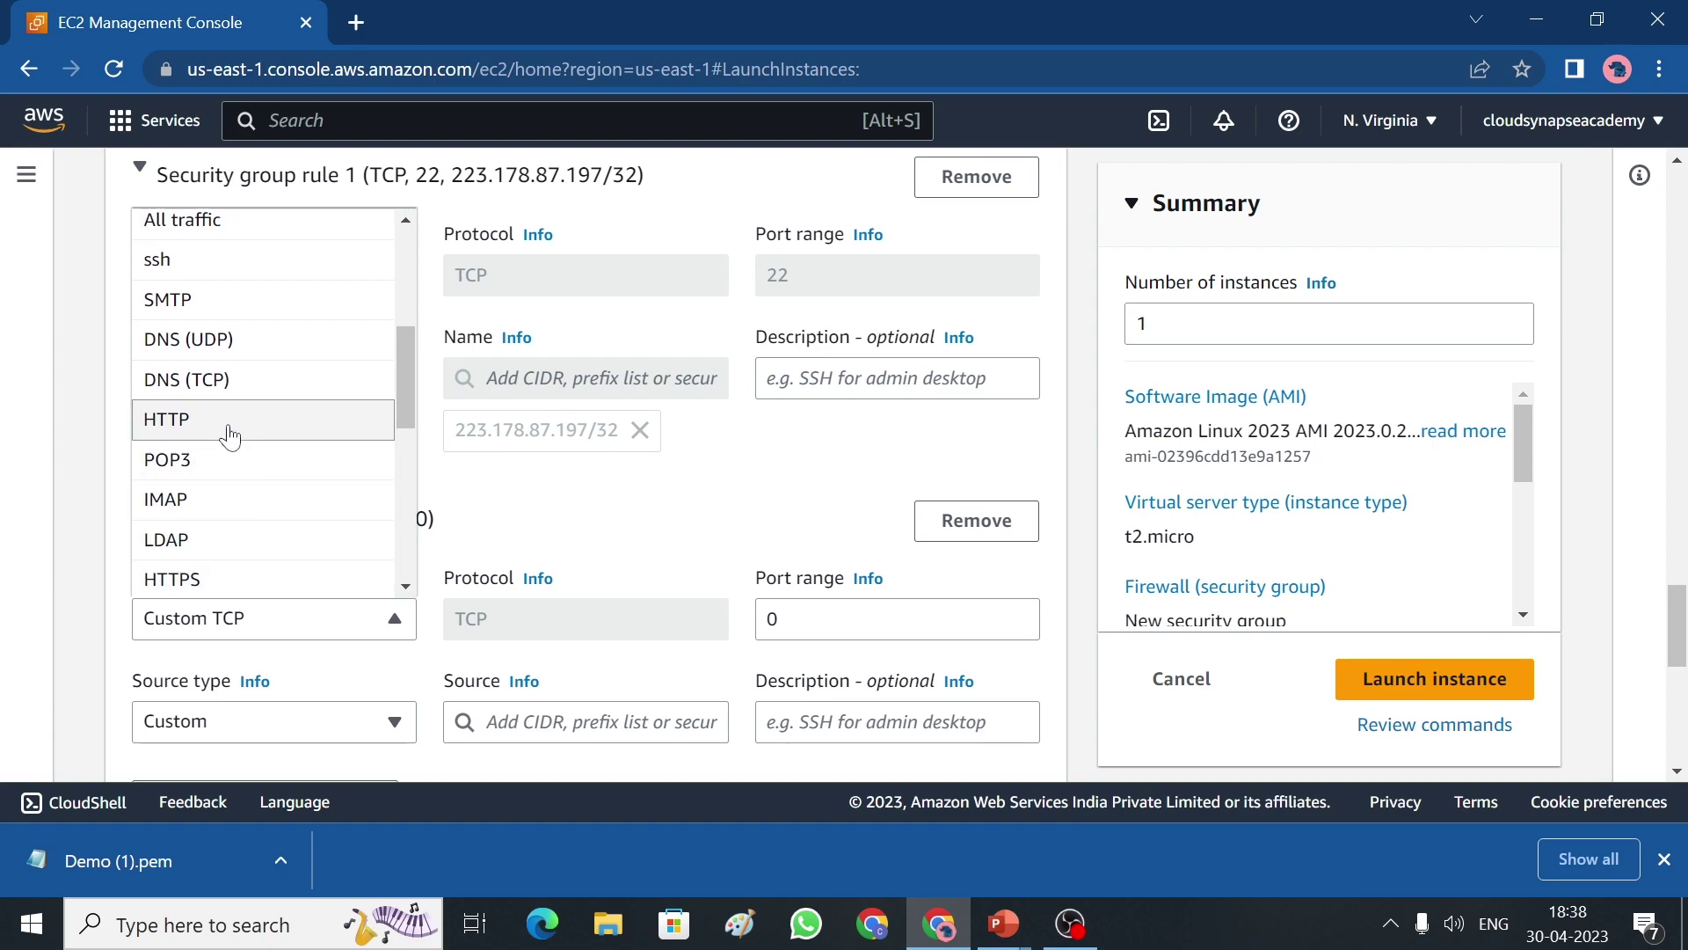
left_click(230, 435)
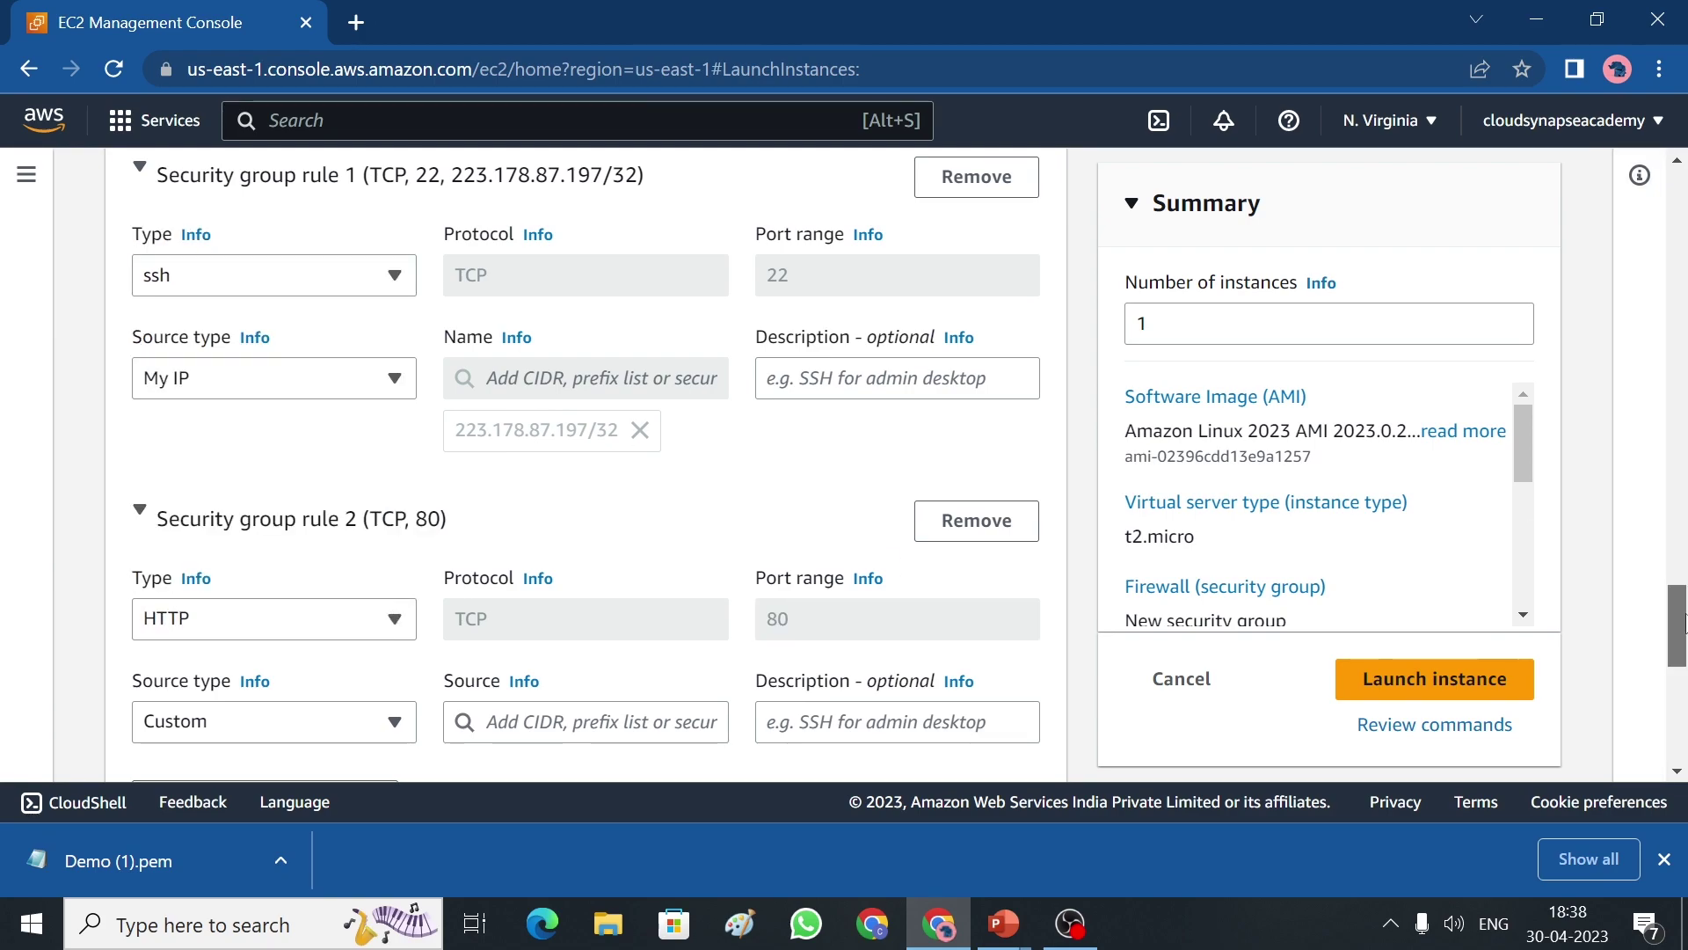
scroll(670, 638, "down", 3)
left_click(598, 485)
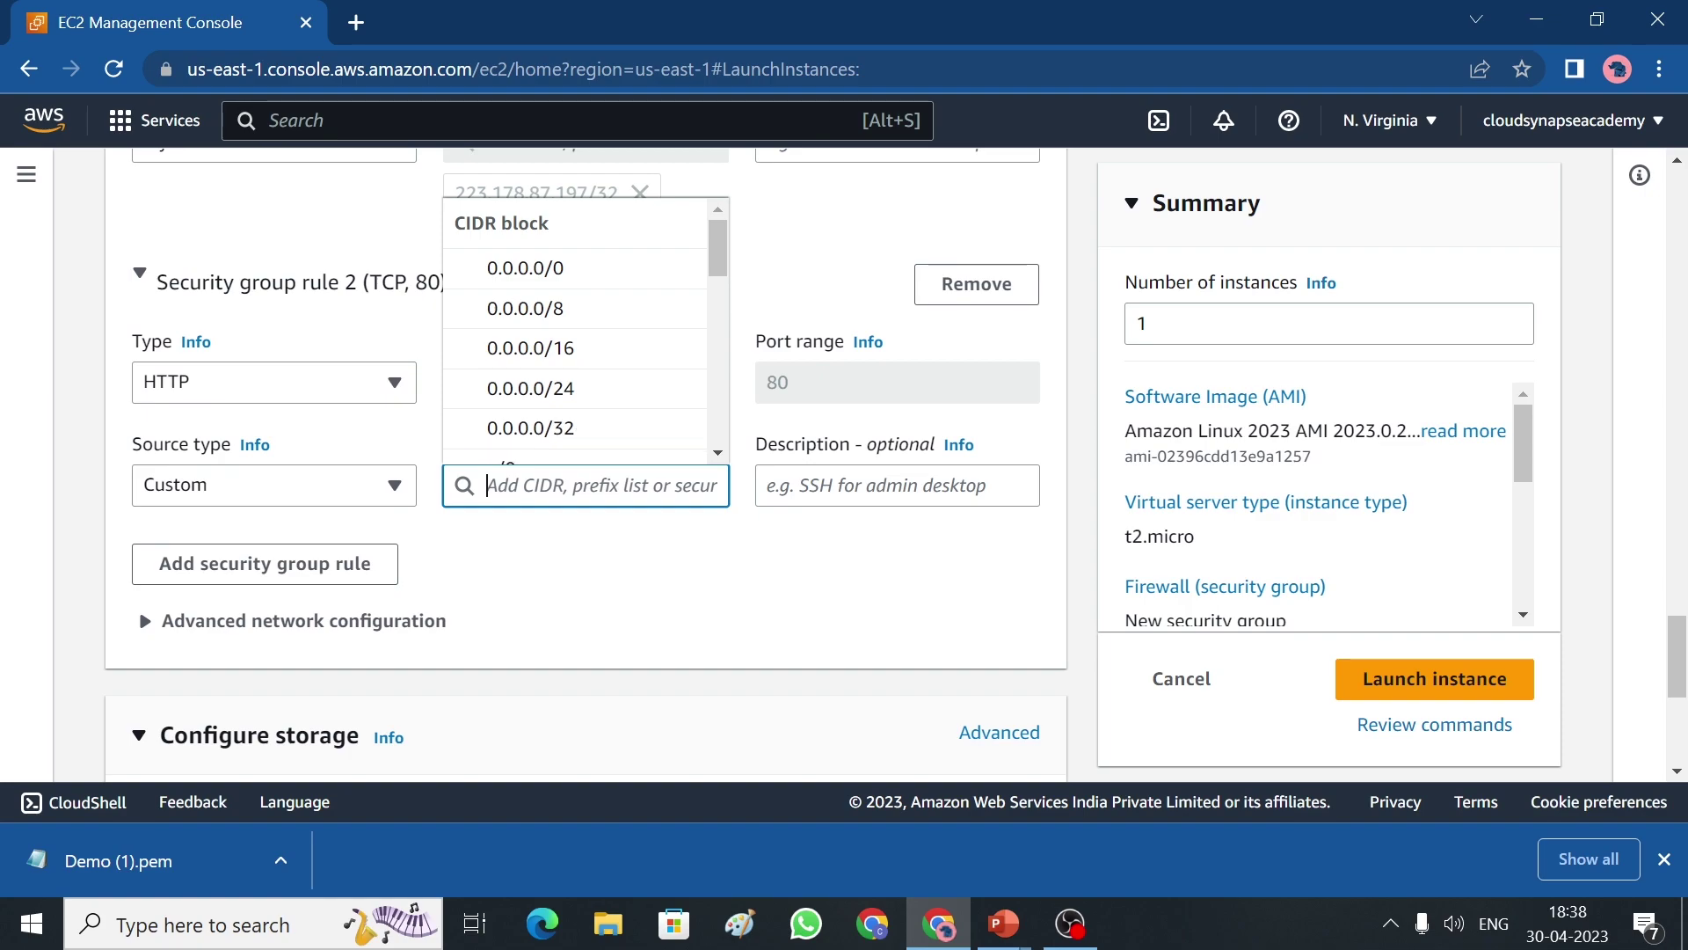
left_click(566, 269)
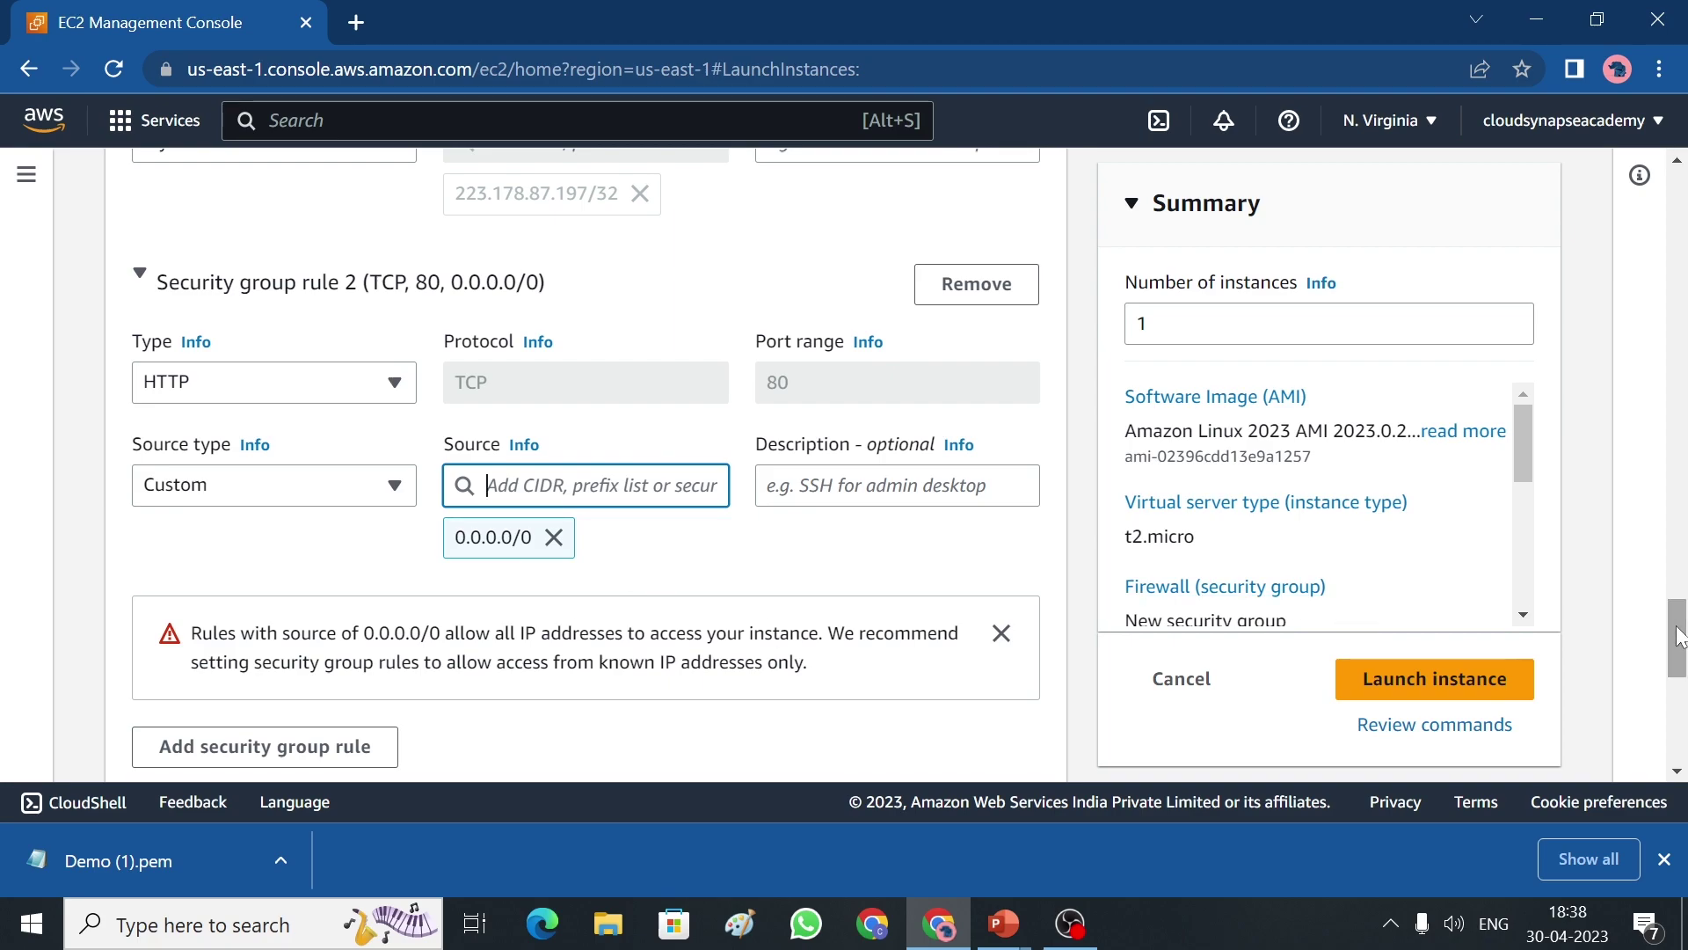
Examine the volume types available for the root volume in the storage configuration, keeping gp3.
left_click_drag(1677, 637, 1681, 686)
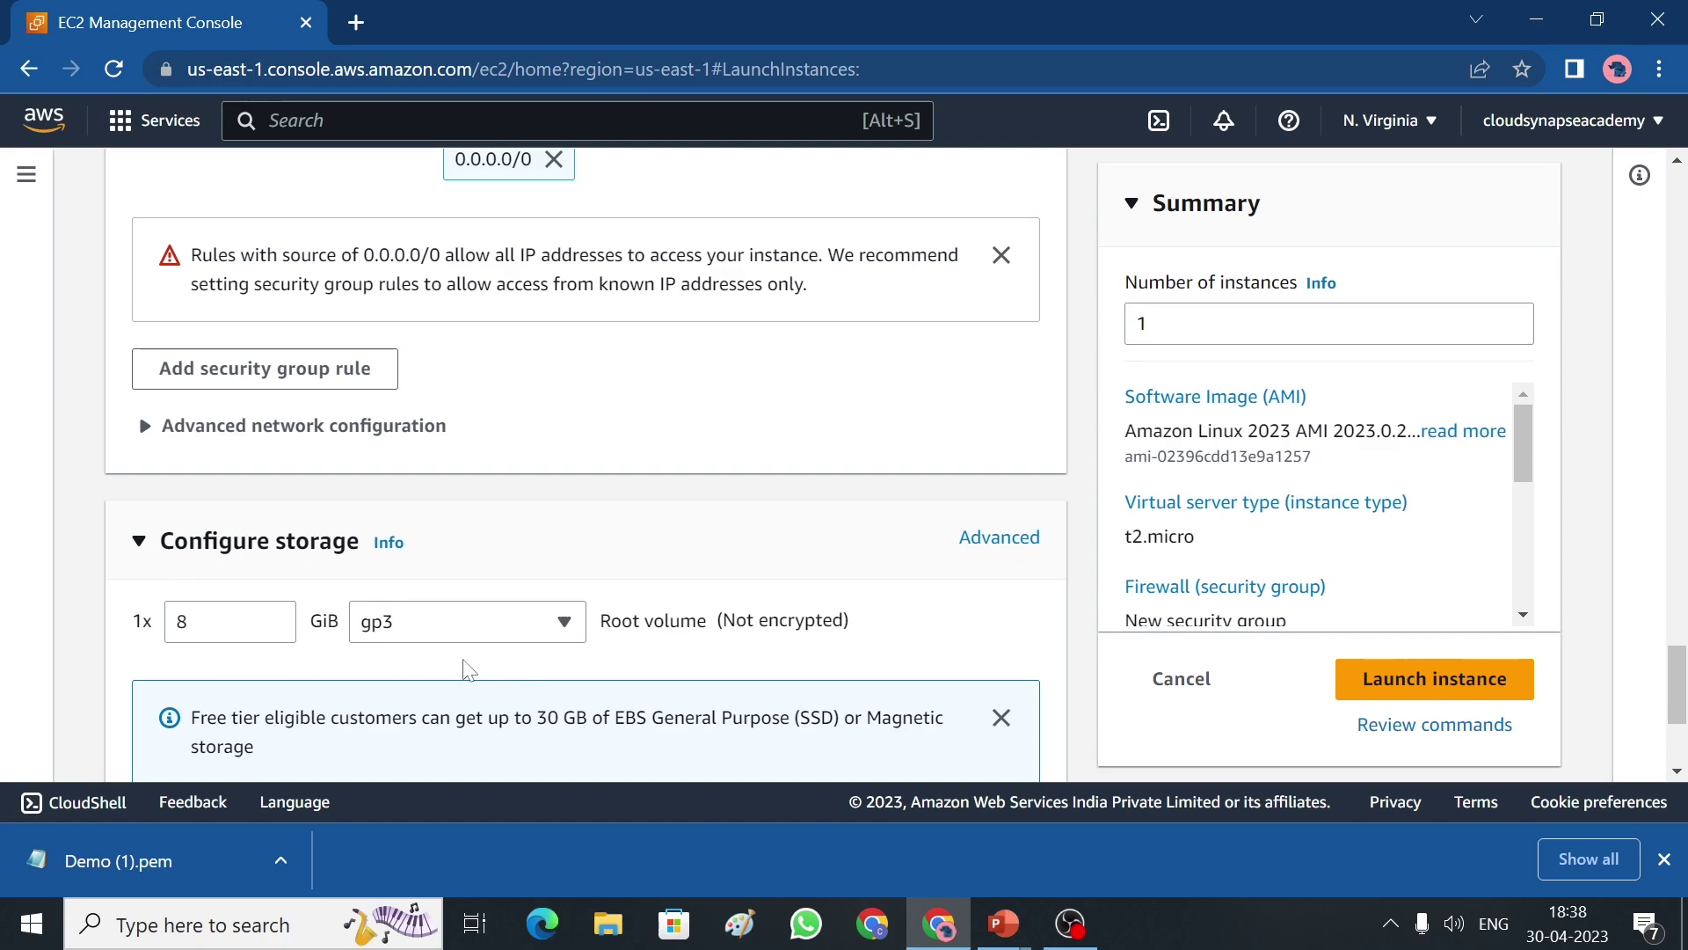
left_click(561, 639)
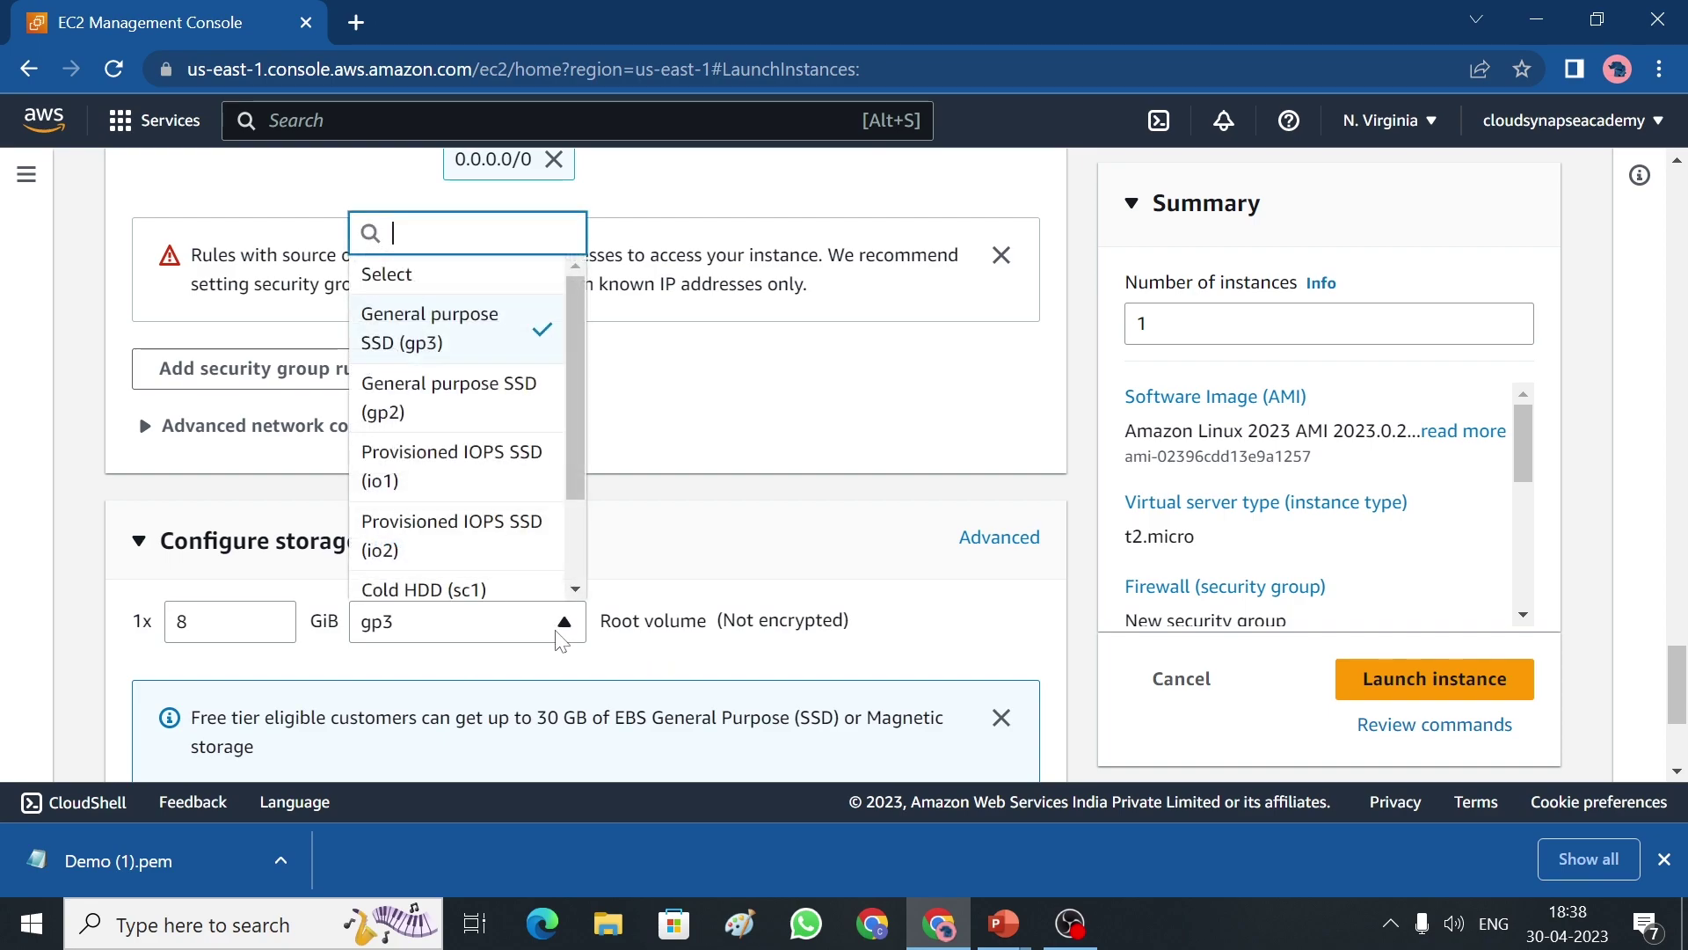
scroll(574, 492, "down", 1)
scroll(574, 493, "up", 1)
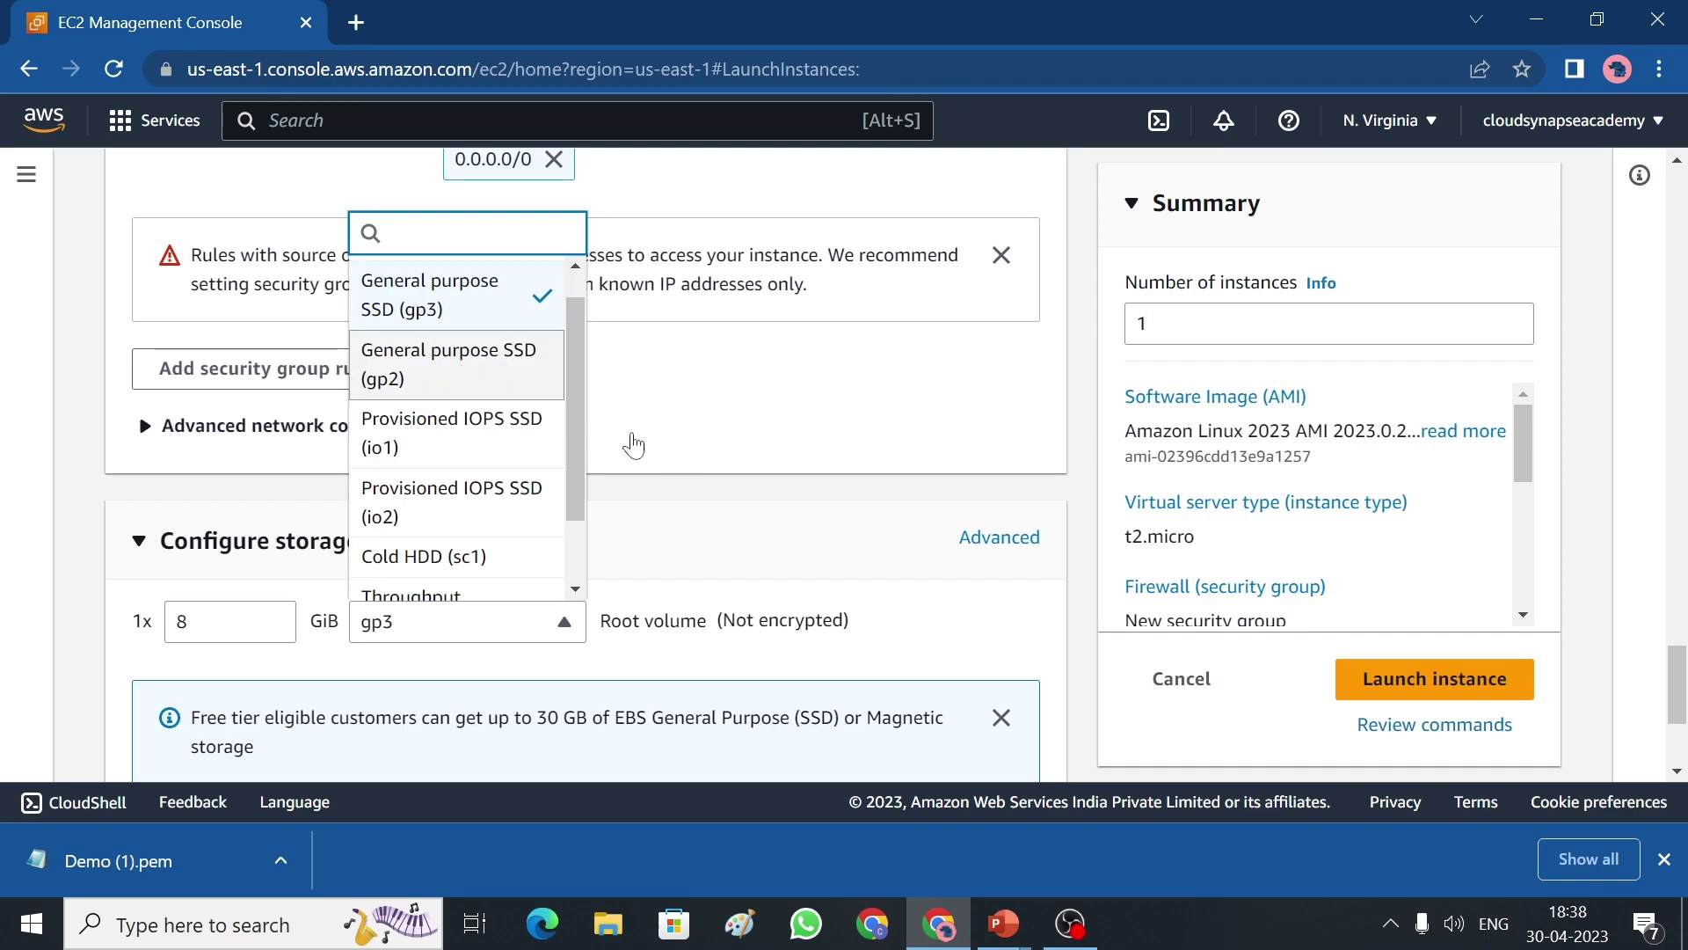
left_click(745, 519)
left_click(789, 517)
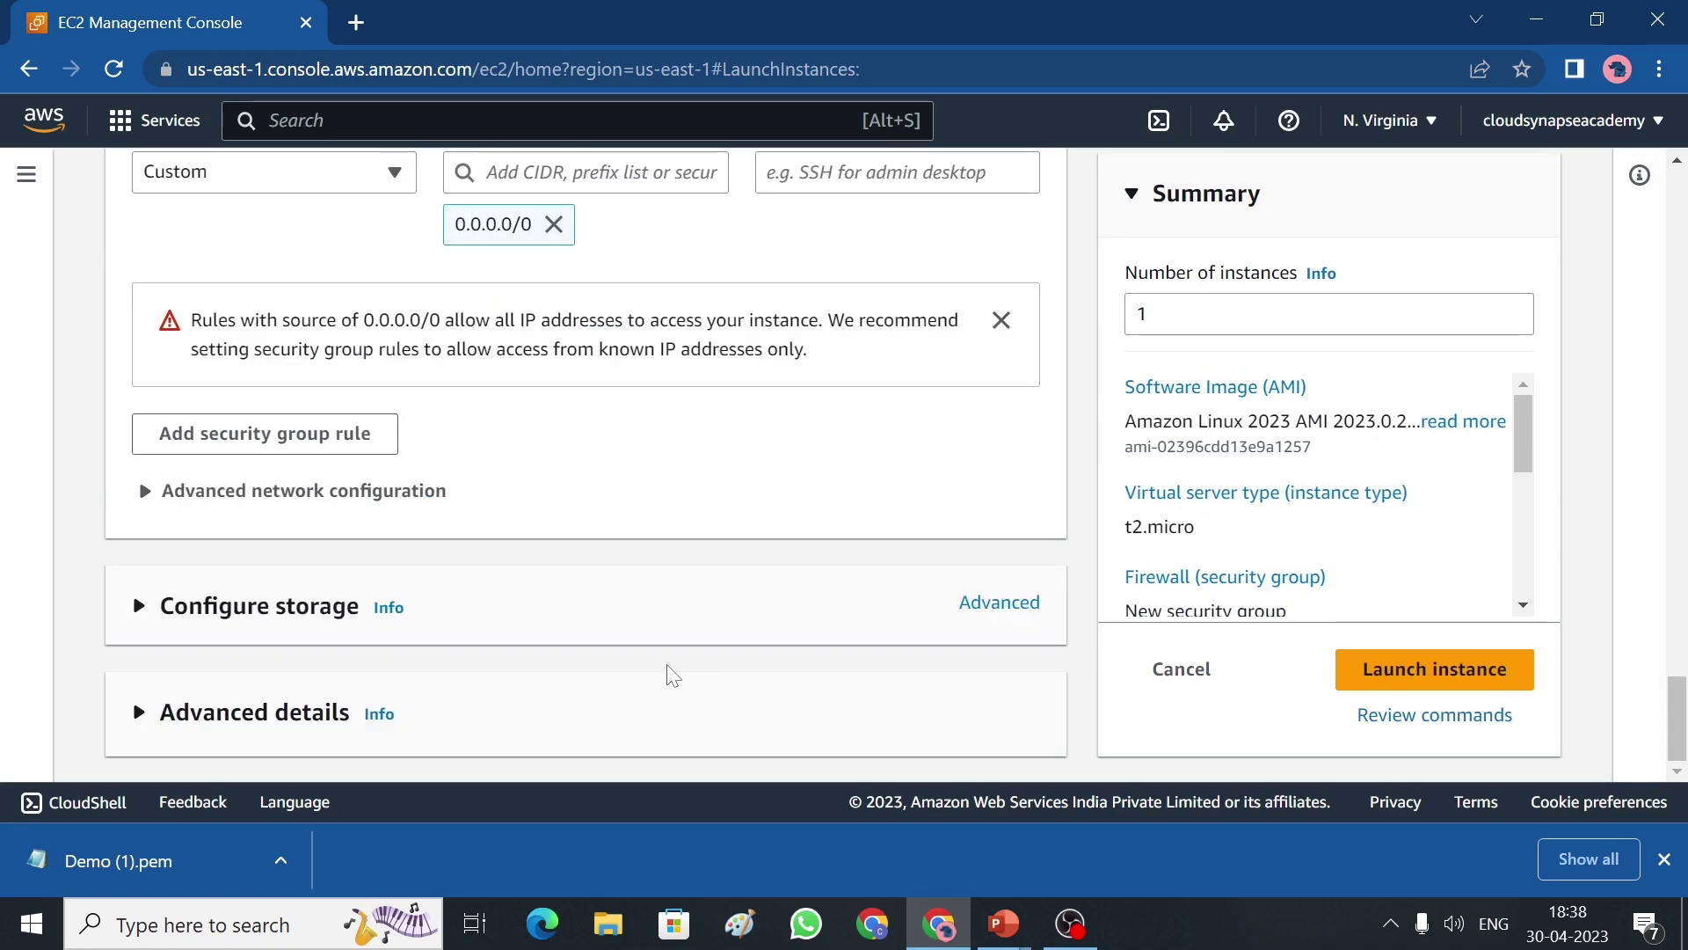
left_click(139, 605)
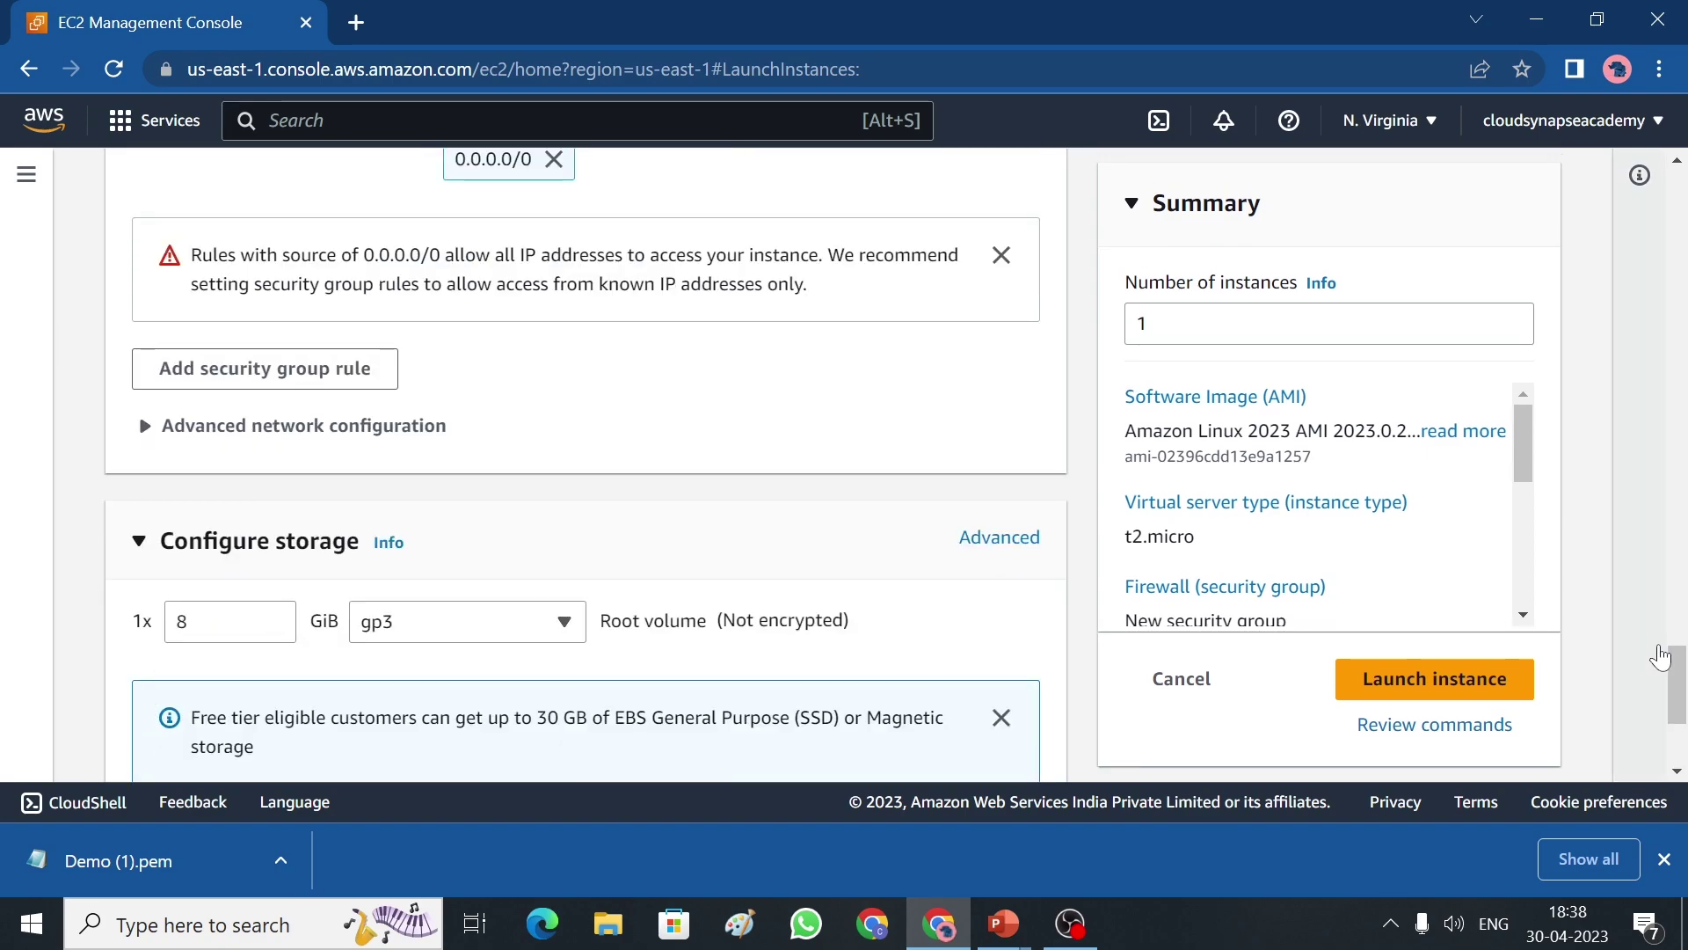
Review the advanced details down to the optional user data and launch the instance.
scroll(1677, 730, "down", 3)
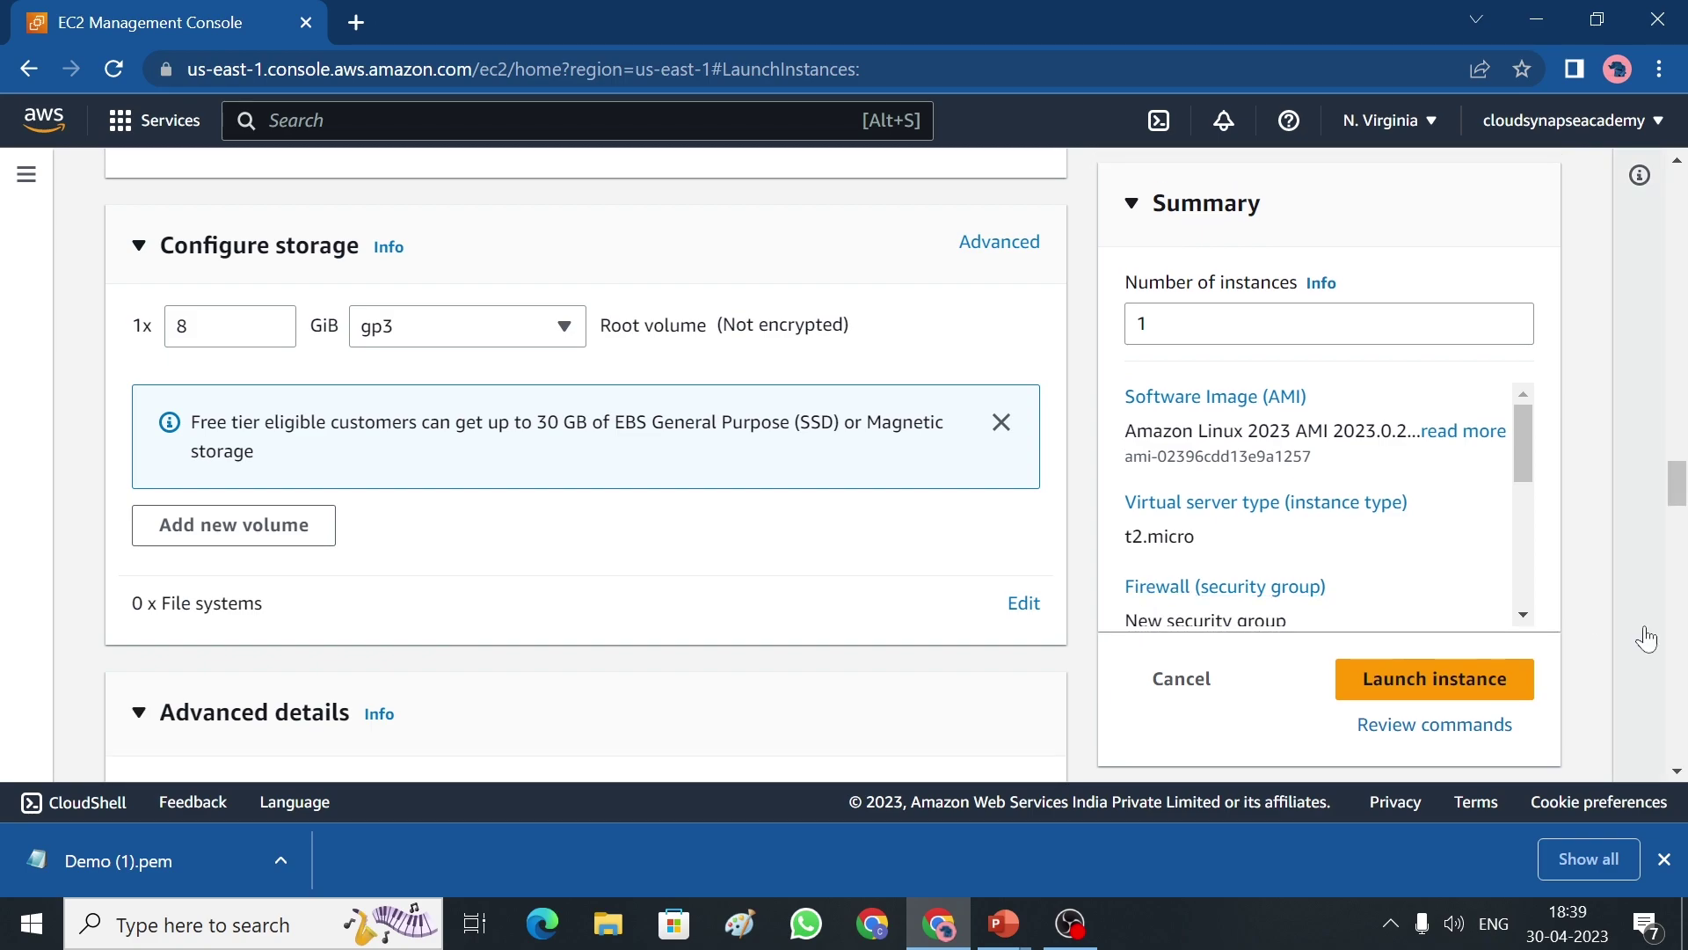
scroll(1677, 580, "down", 10)
left_click_drag(1678, 567, 1678, 731)
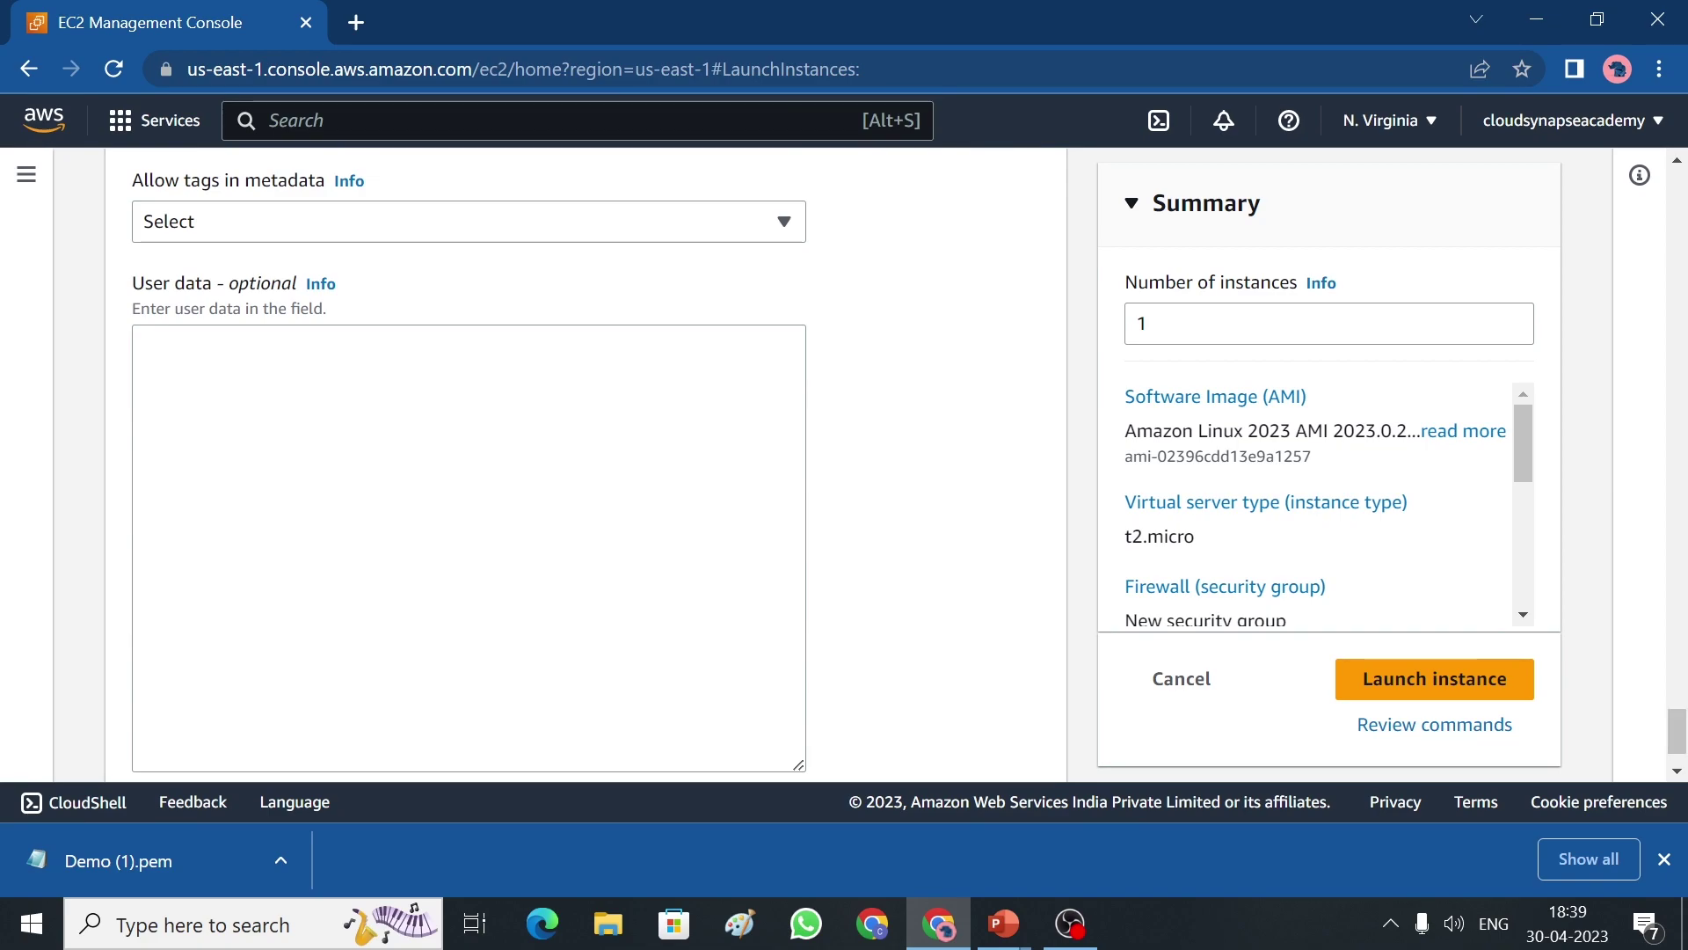
left_click_drag(1676, 737, 1679, 751)
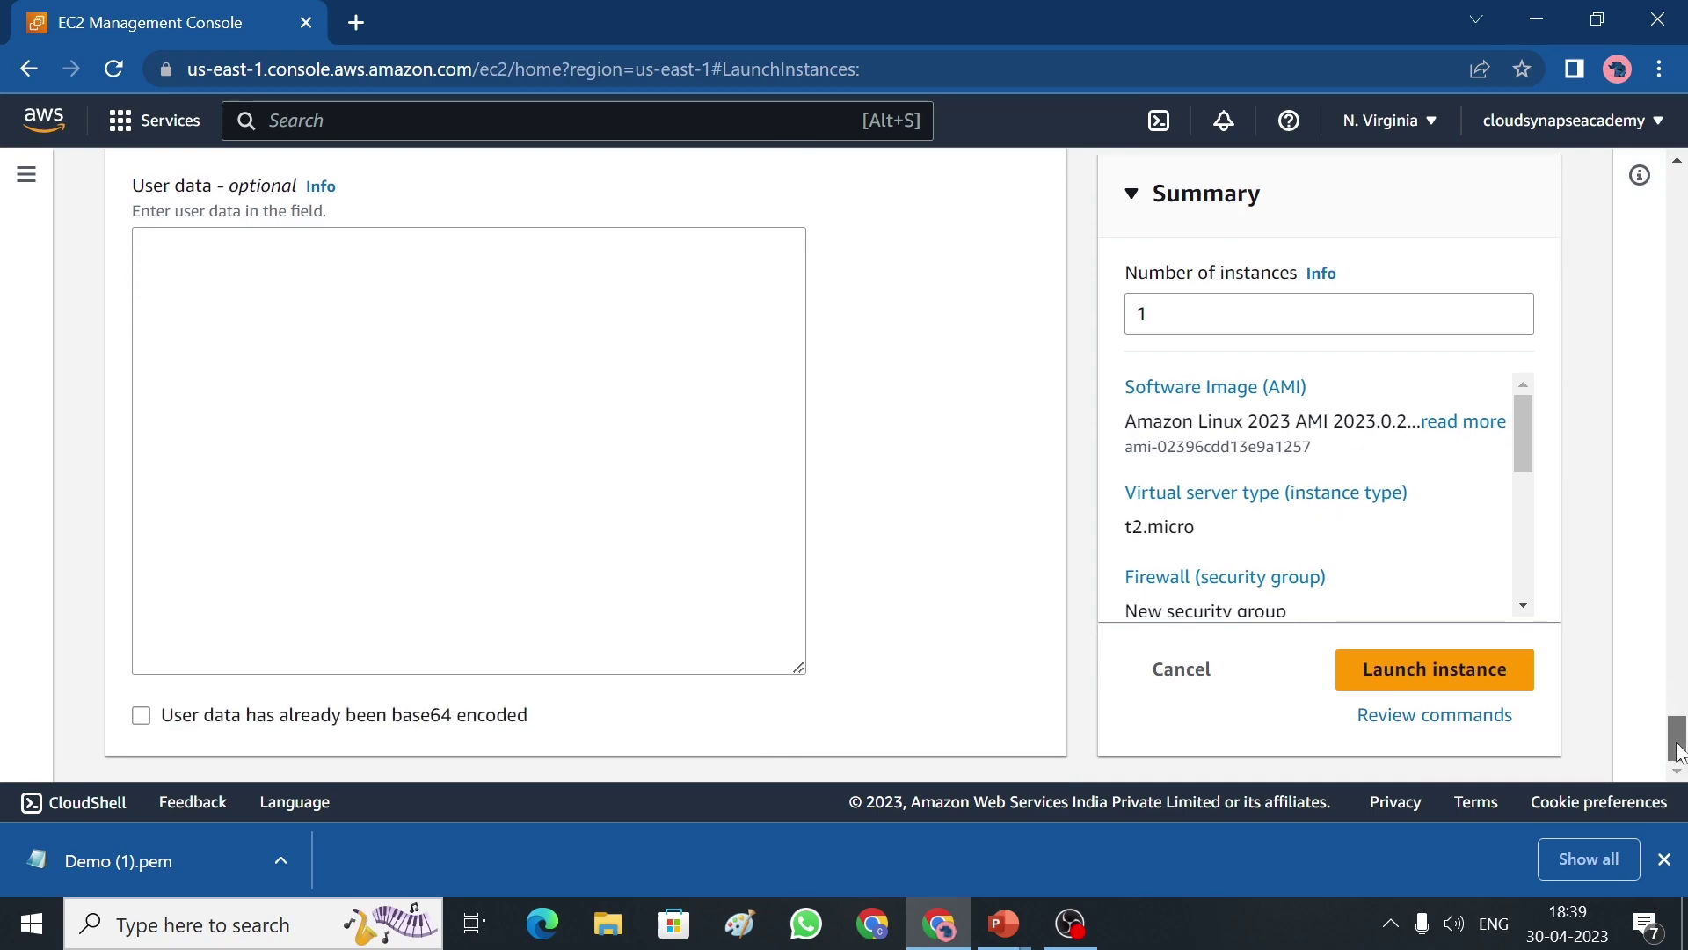
left_click(1470, 678)
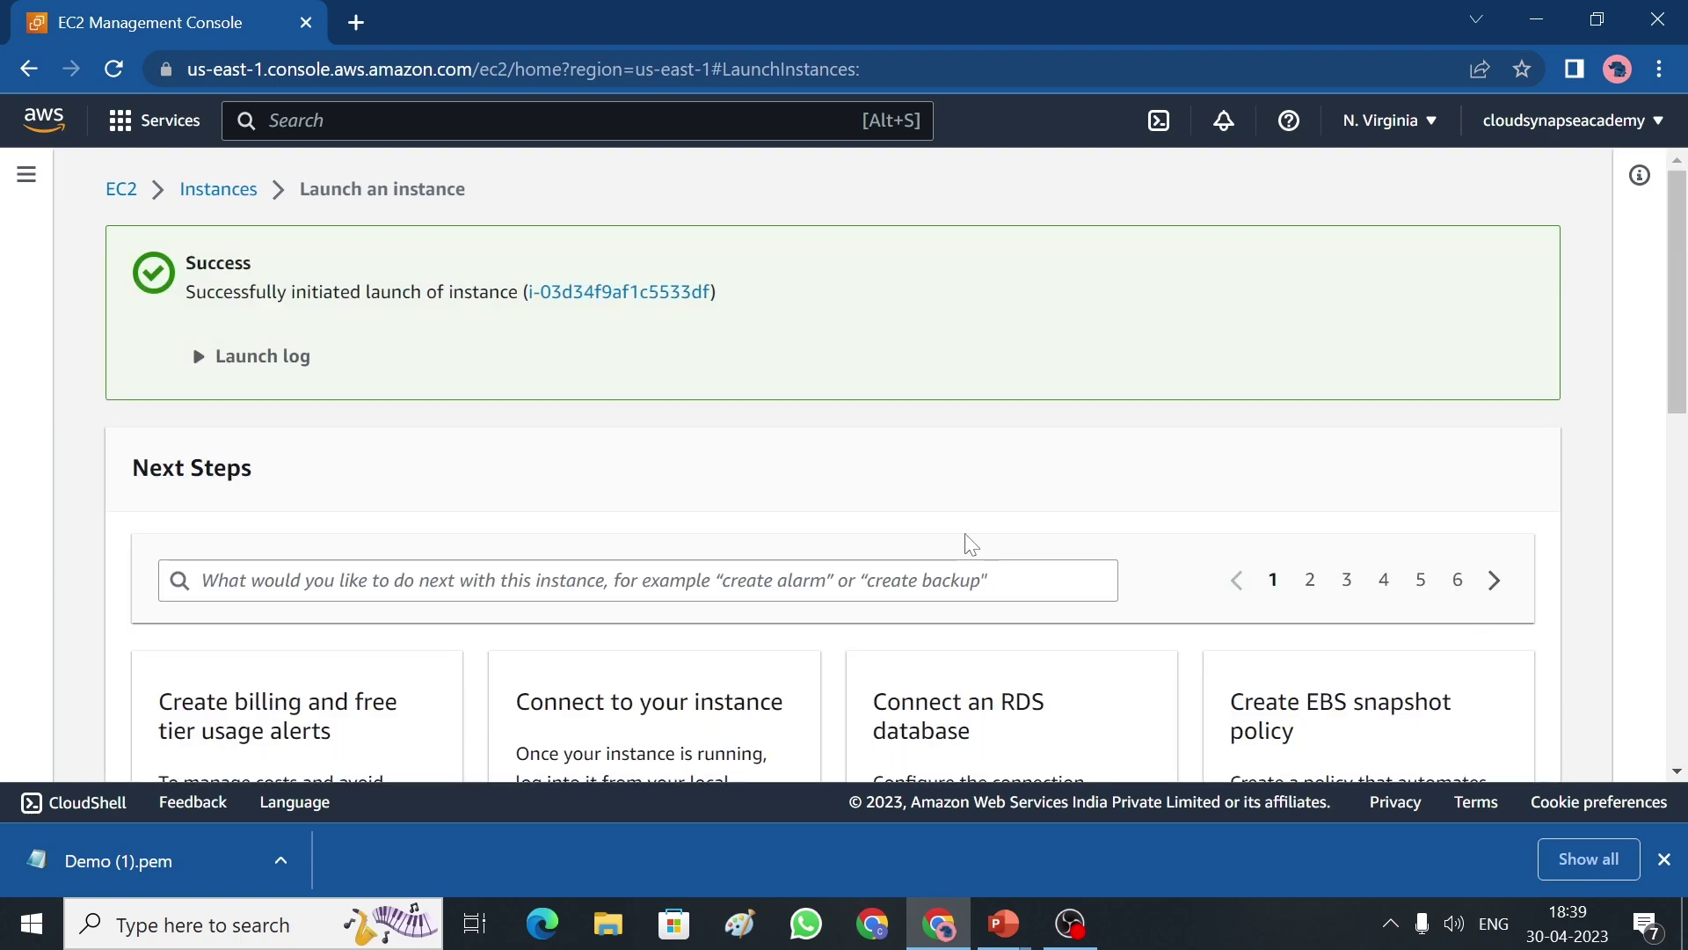
Open the list of all instances and select the Webserver instance.
left_click_drag(1682, 422, 1684, 743)
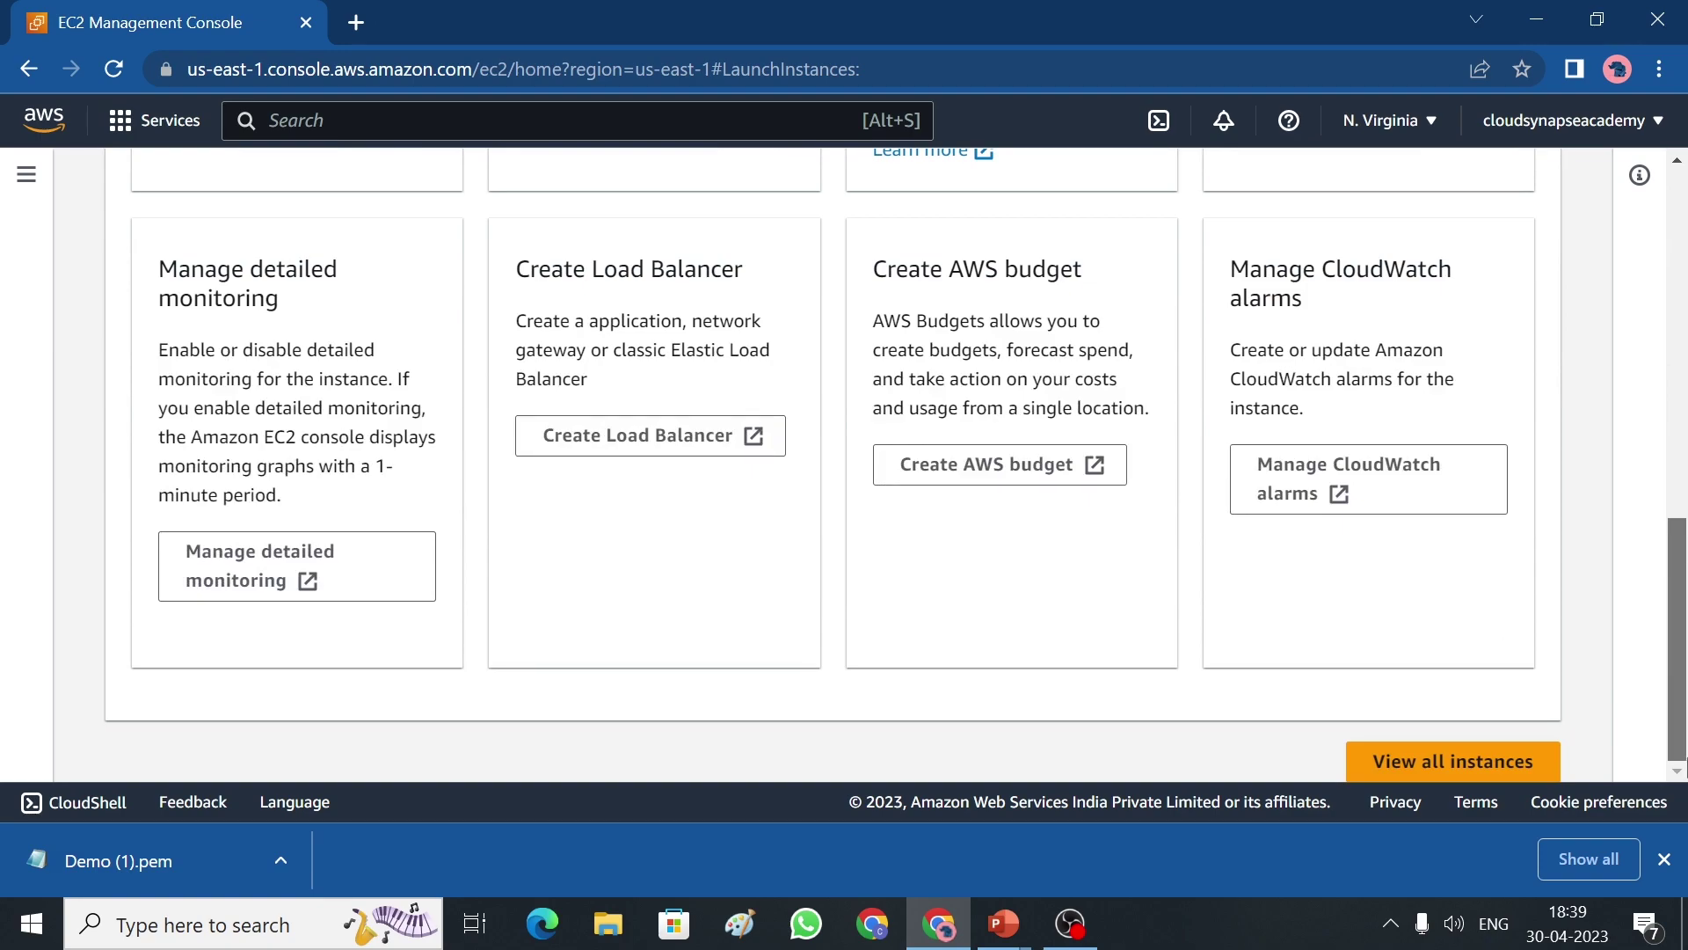
left_click(1456, 765)
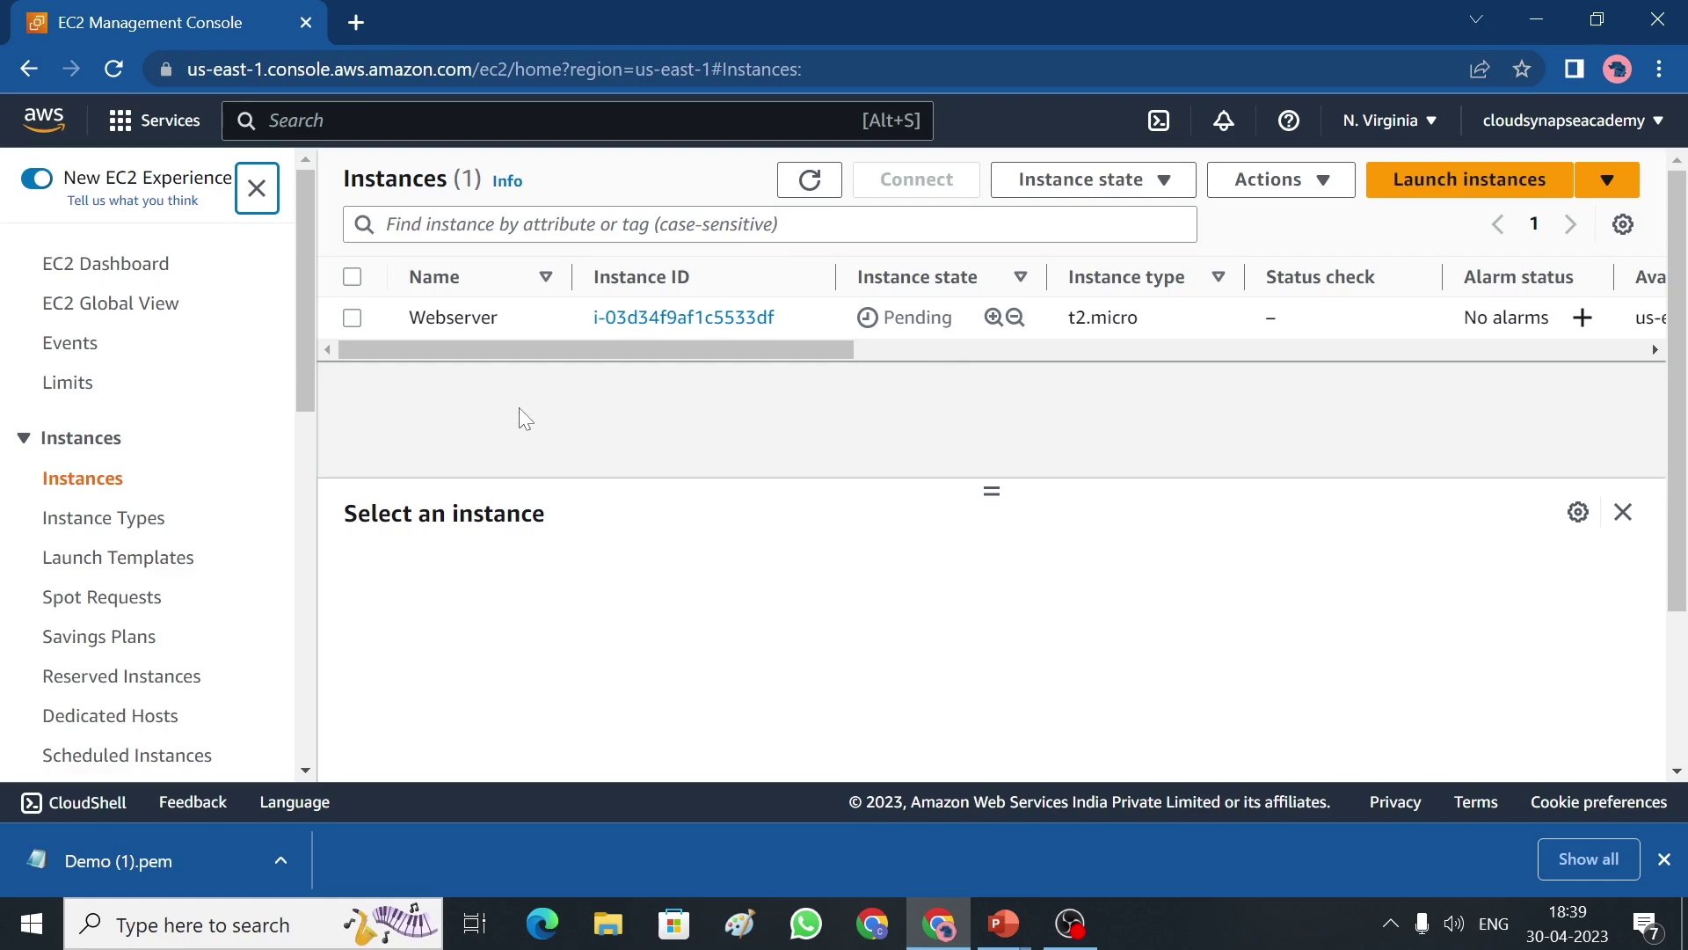
left_click(351, 319)
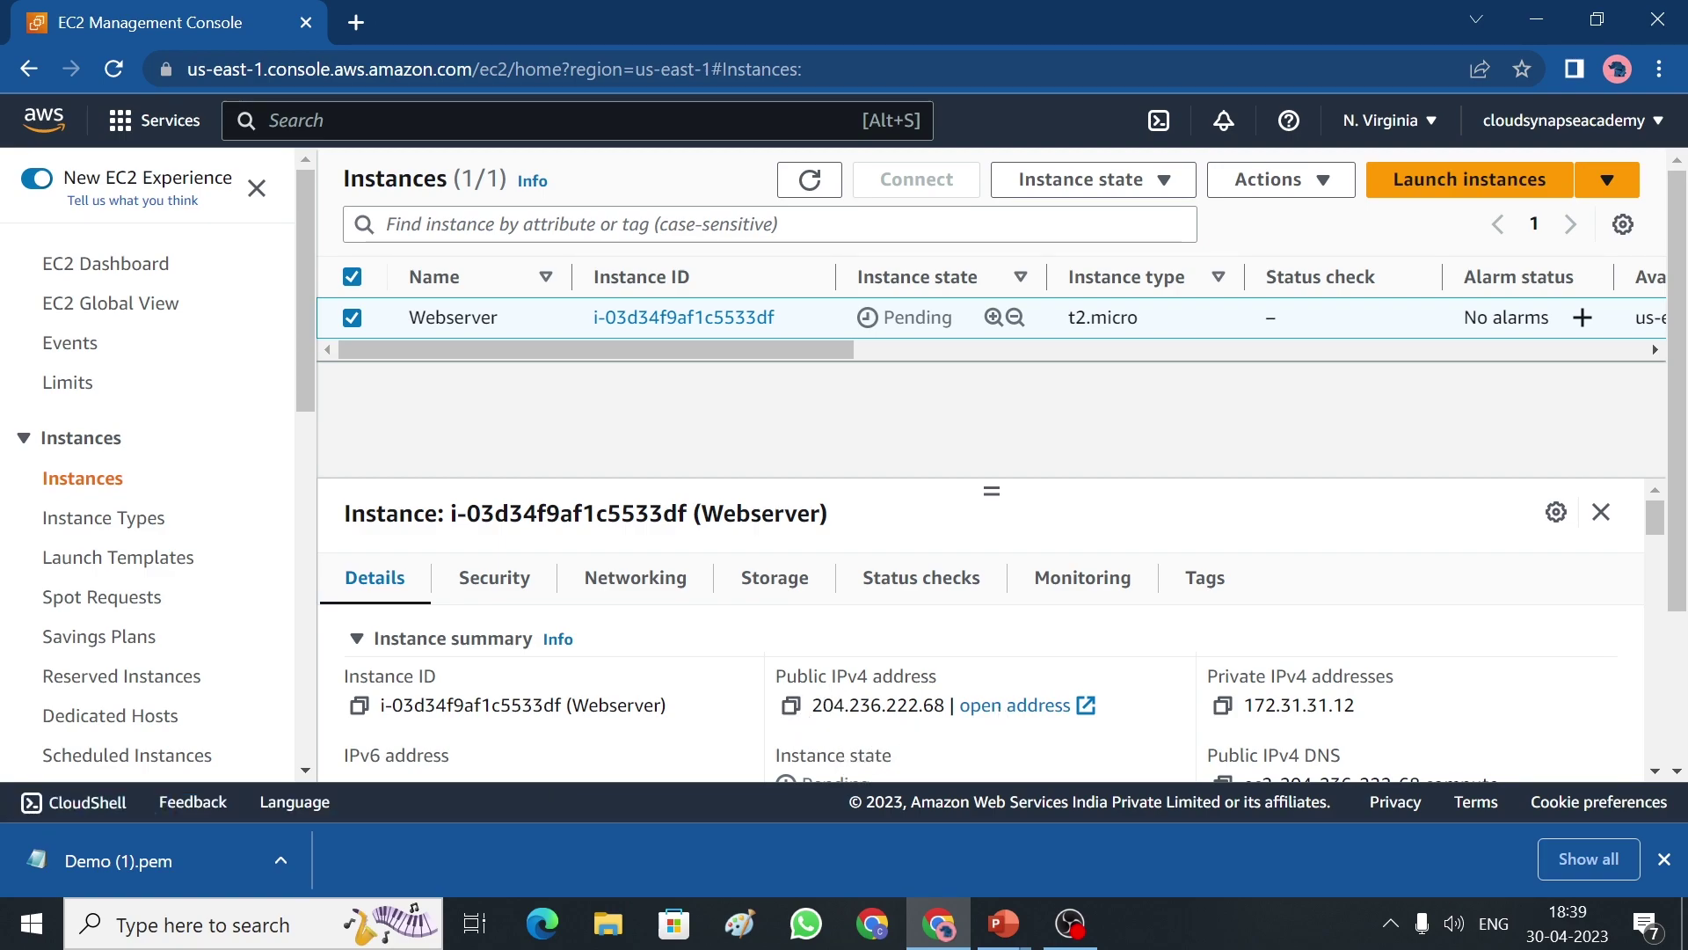
Examine the Webserver instance's summary details, security, networking, storage and status checks.
scroll(1684, 629, "down", 1)
scroll(1684, 629, "up", 1)
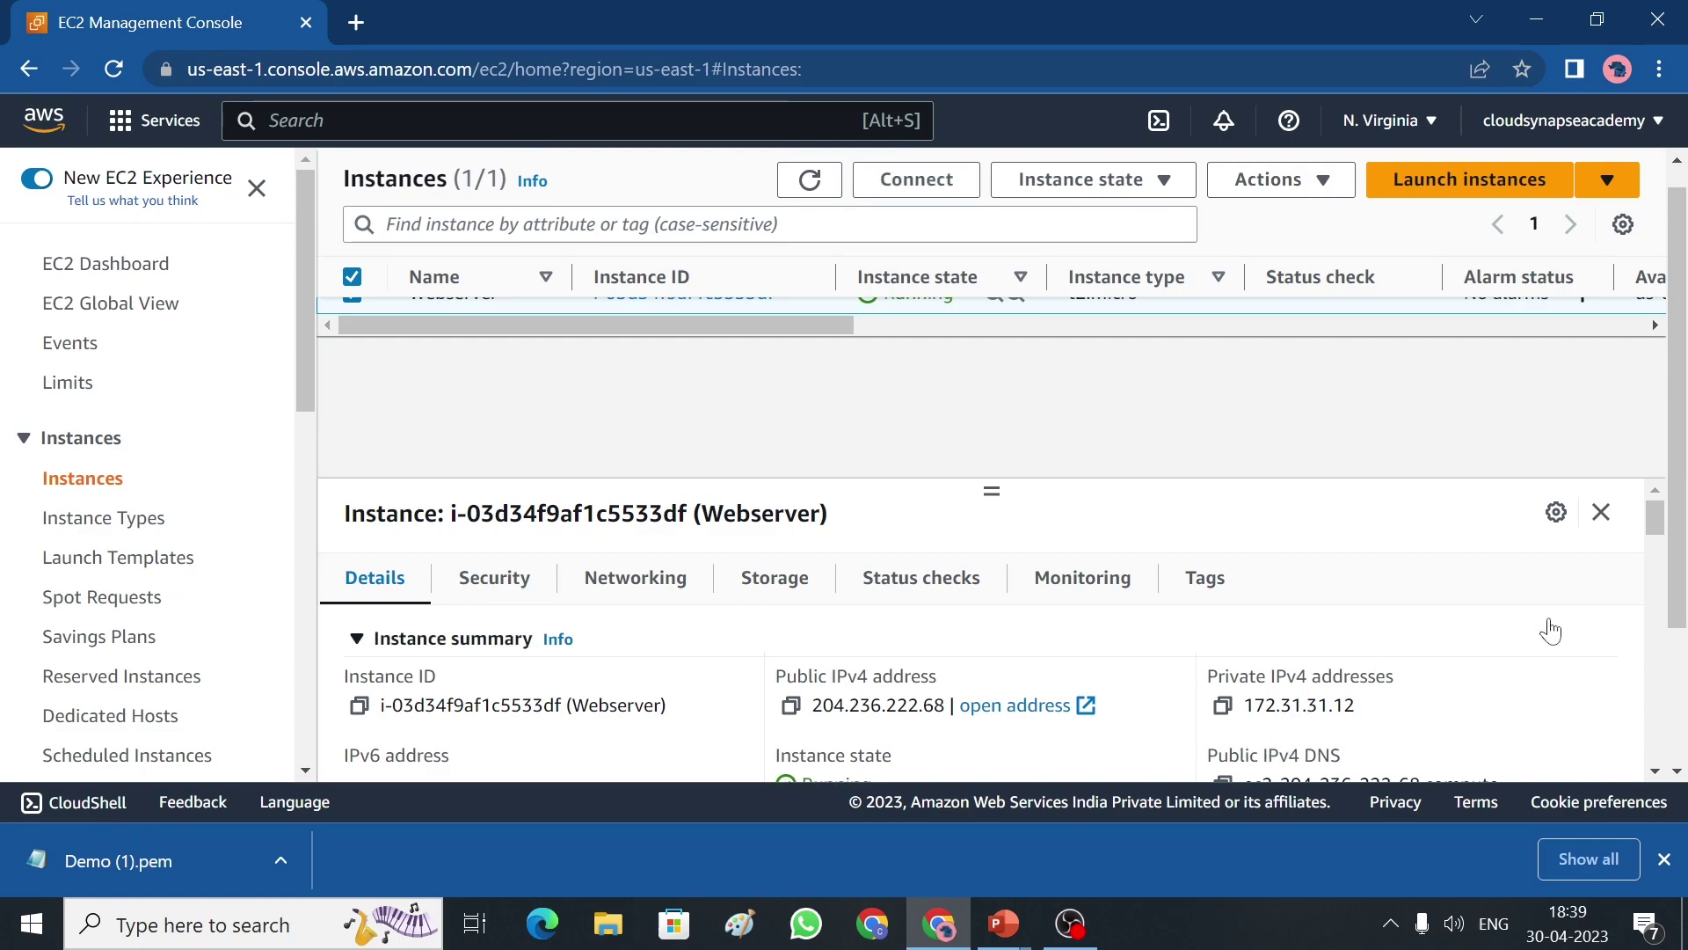
left_click_drag(1654, 538, 1656, 581)
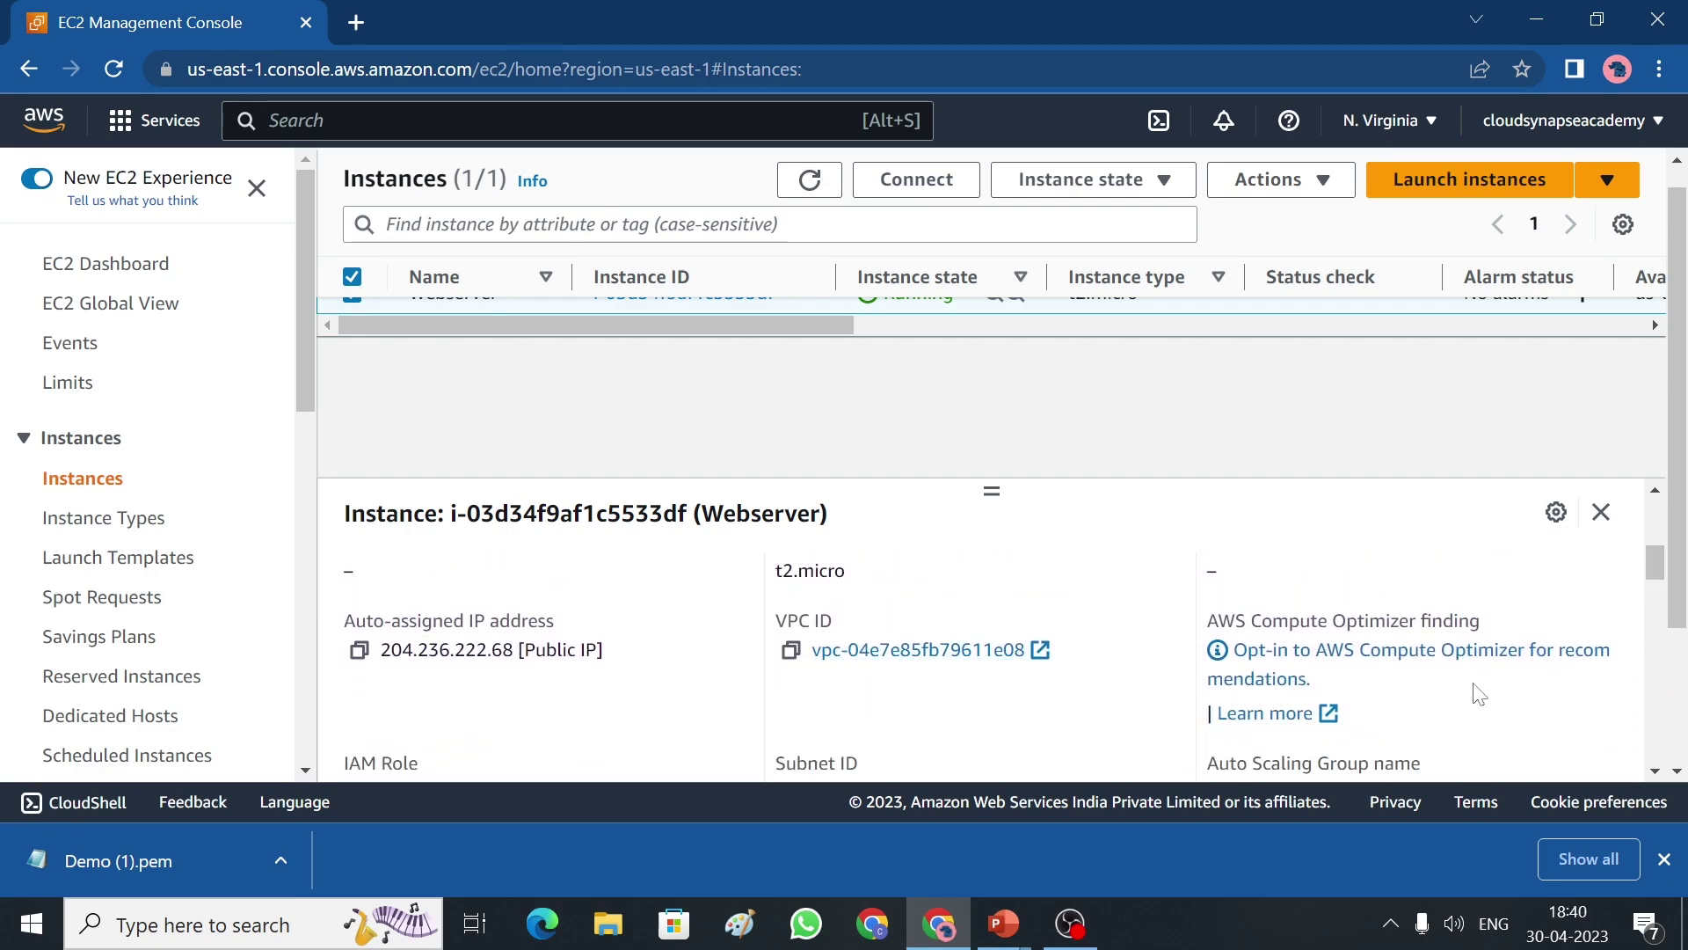
scroll(1641, 570, "down", 1)
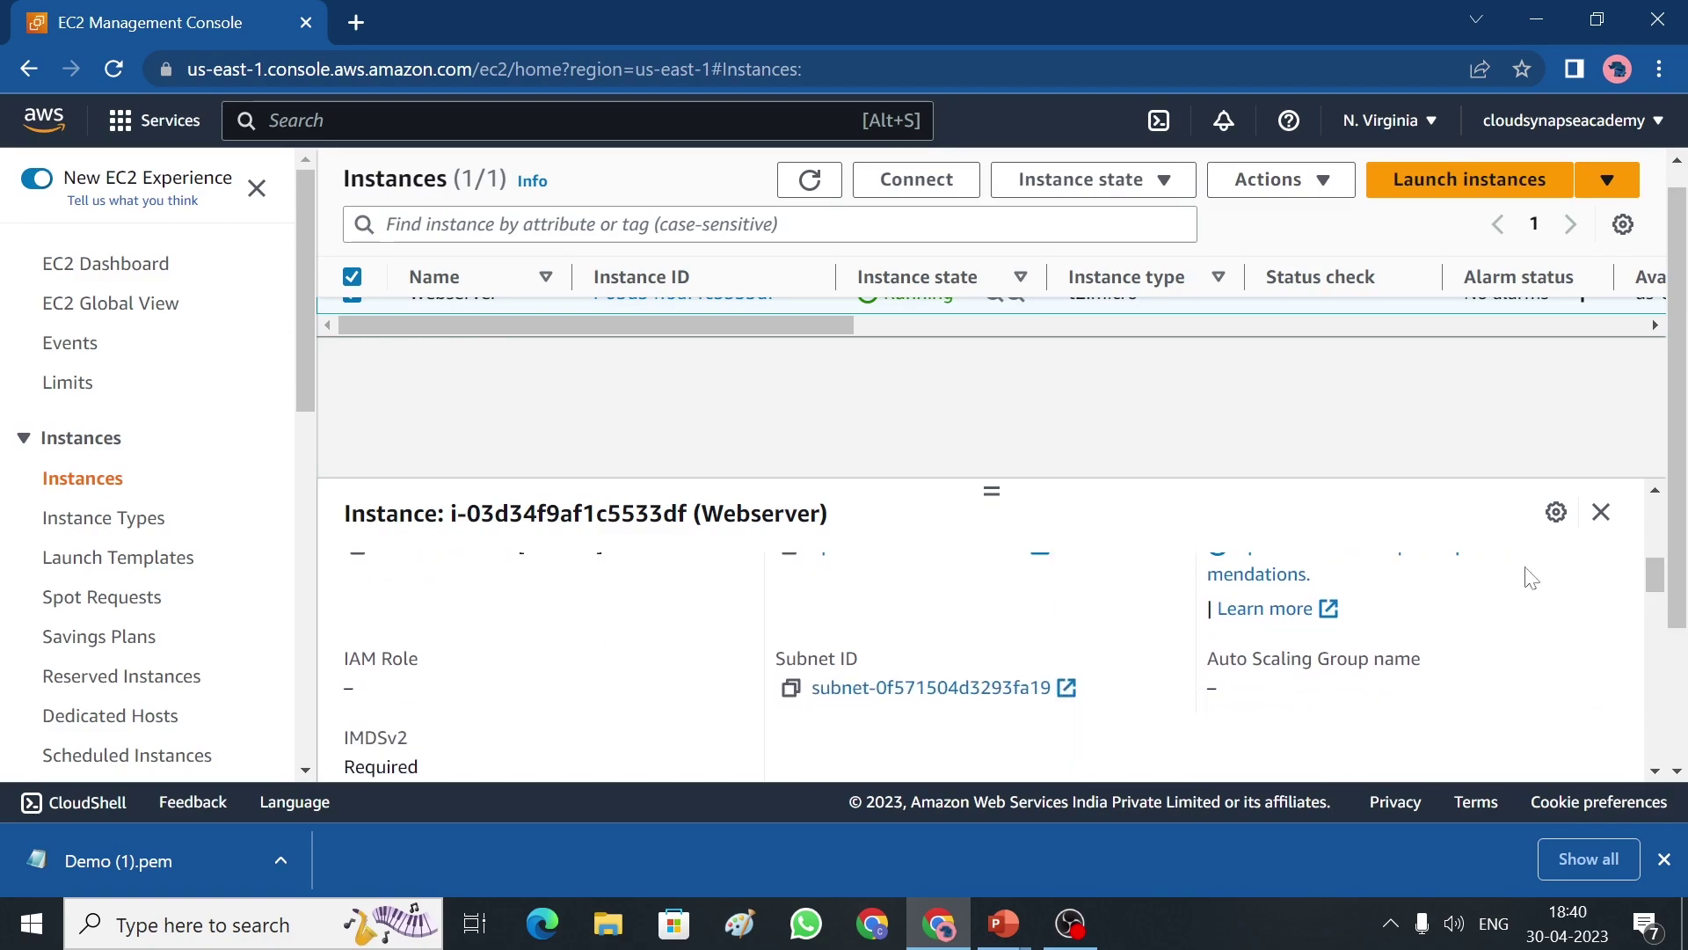
left_click_drag(1653, 573, 1653, 516)
left_click(494, 577)
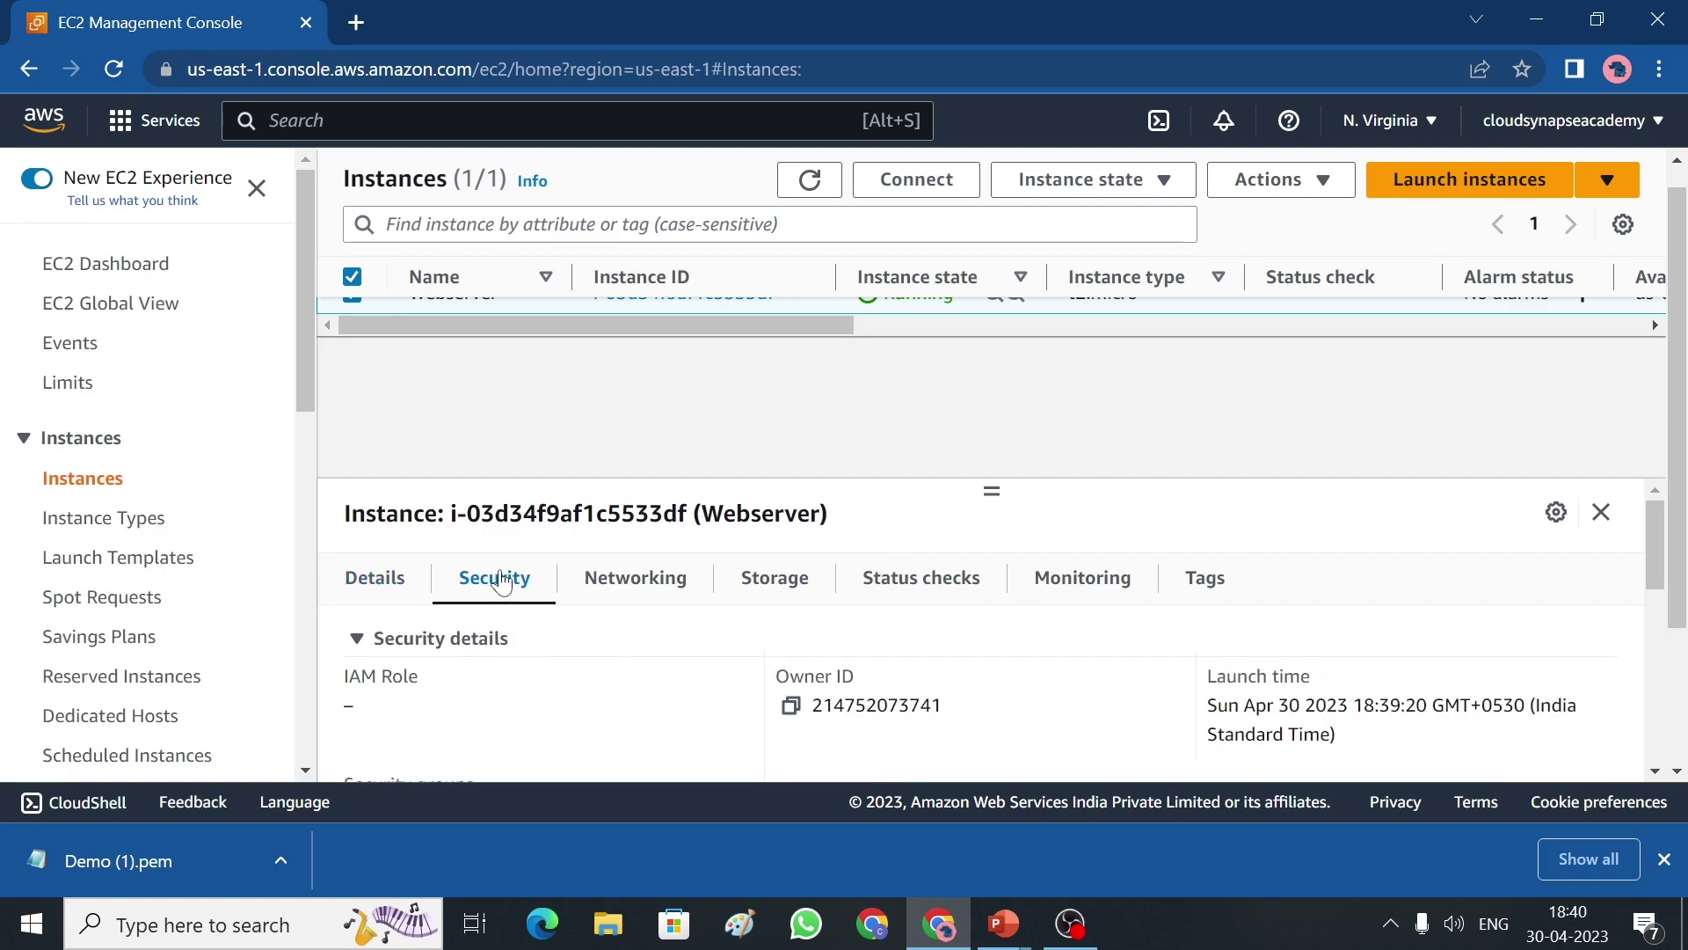
left_click_drag(1662, 540, 1662, 560)
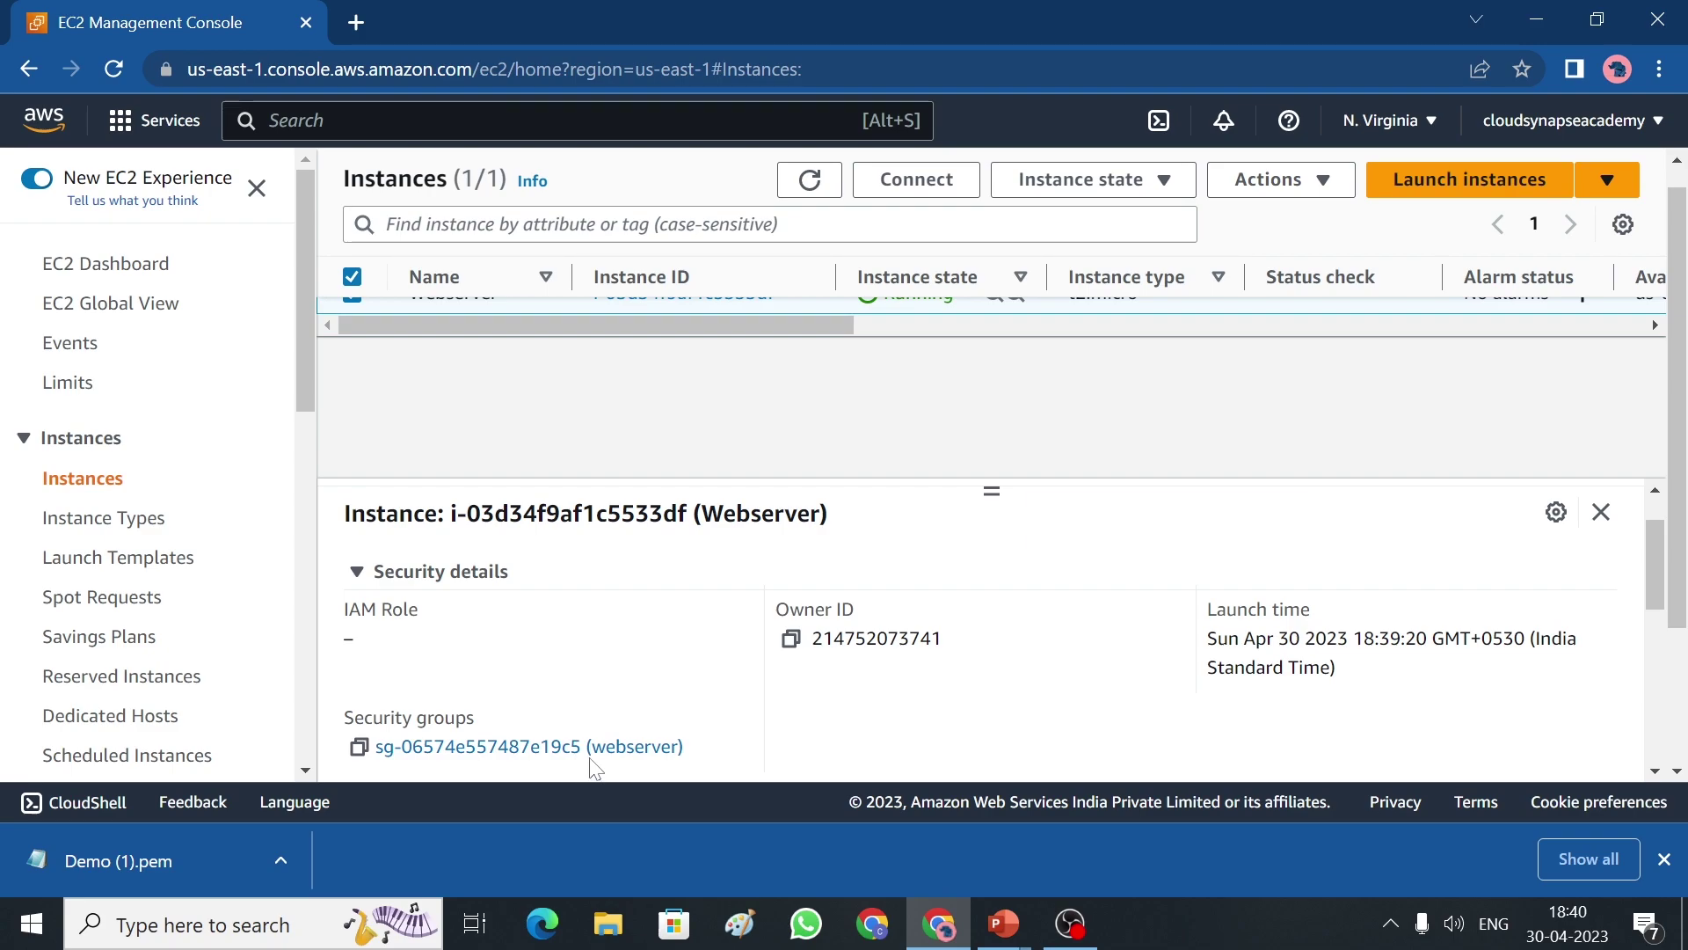
scroll(1650, 568, "up", 1)
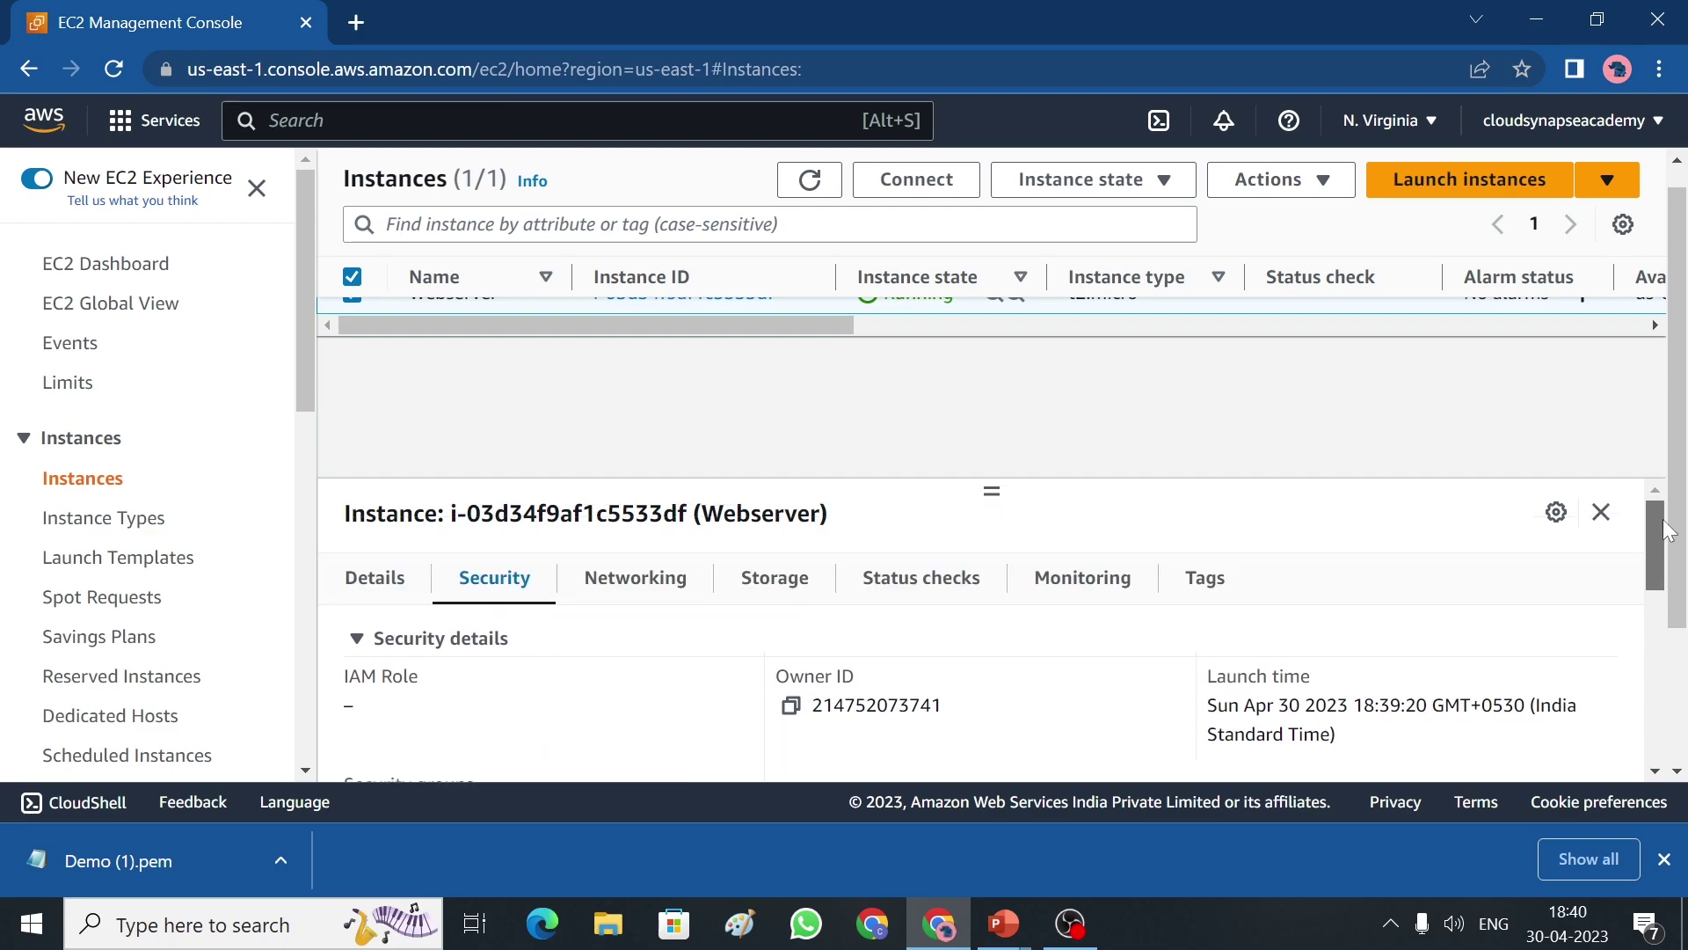
left_click(646, 594)
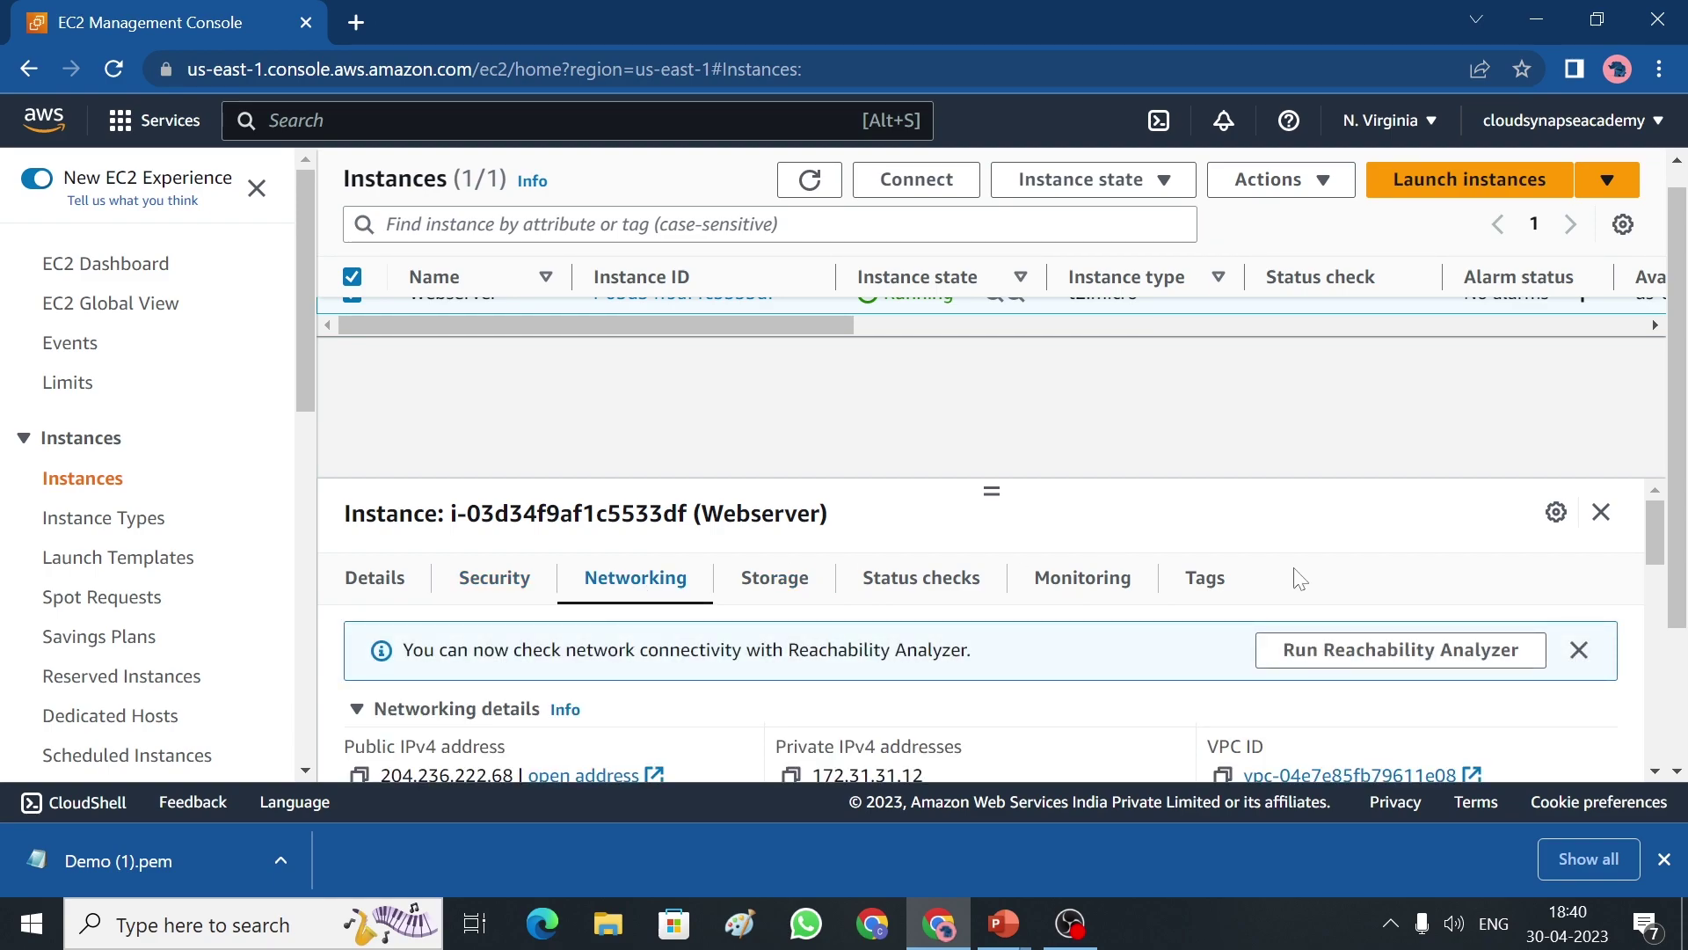
left_click(770, 605)
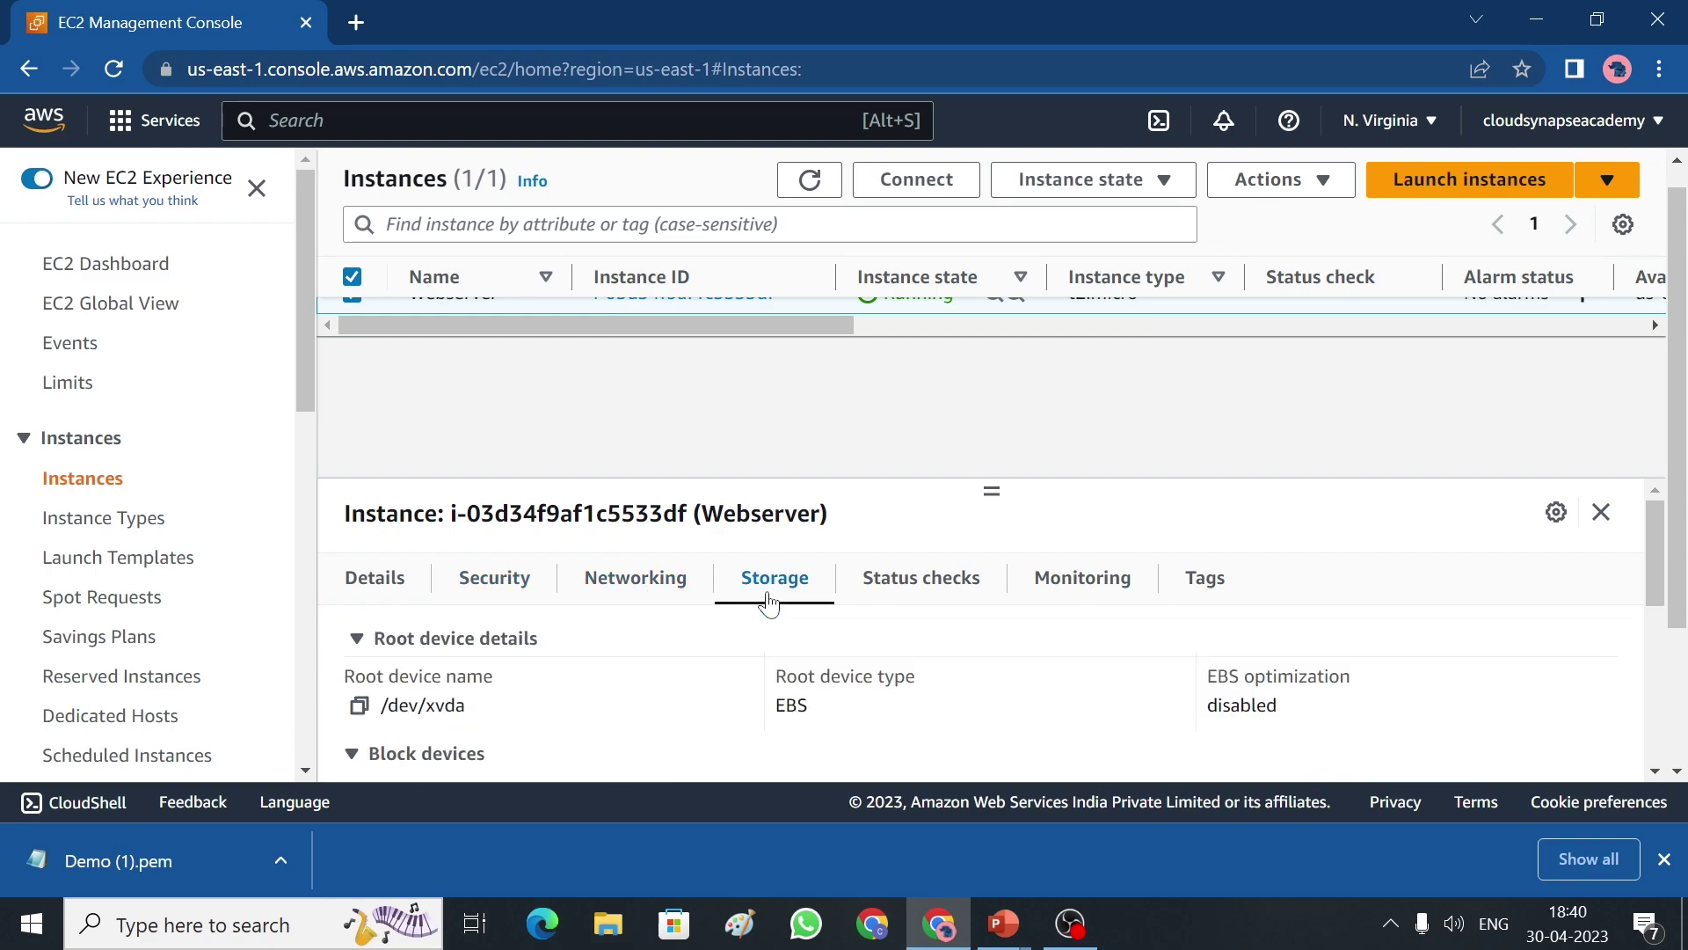
left_click(927, 594)
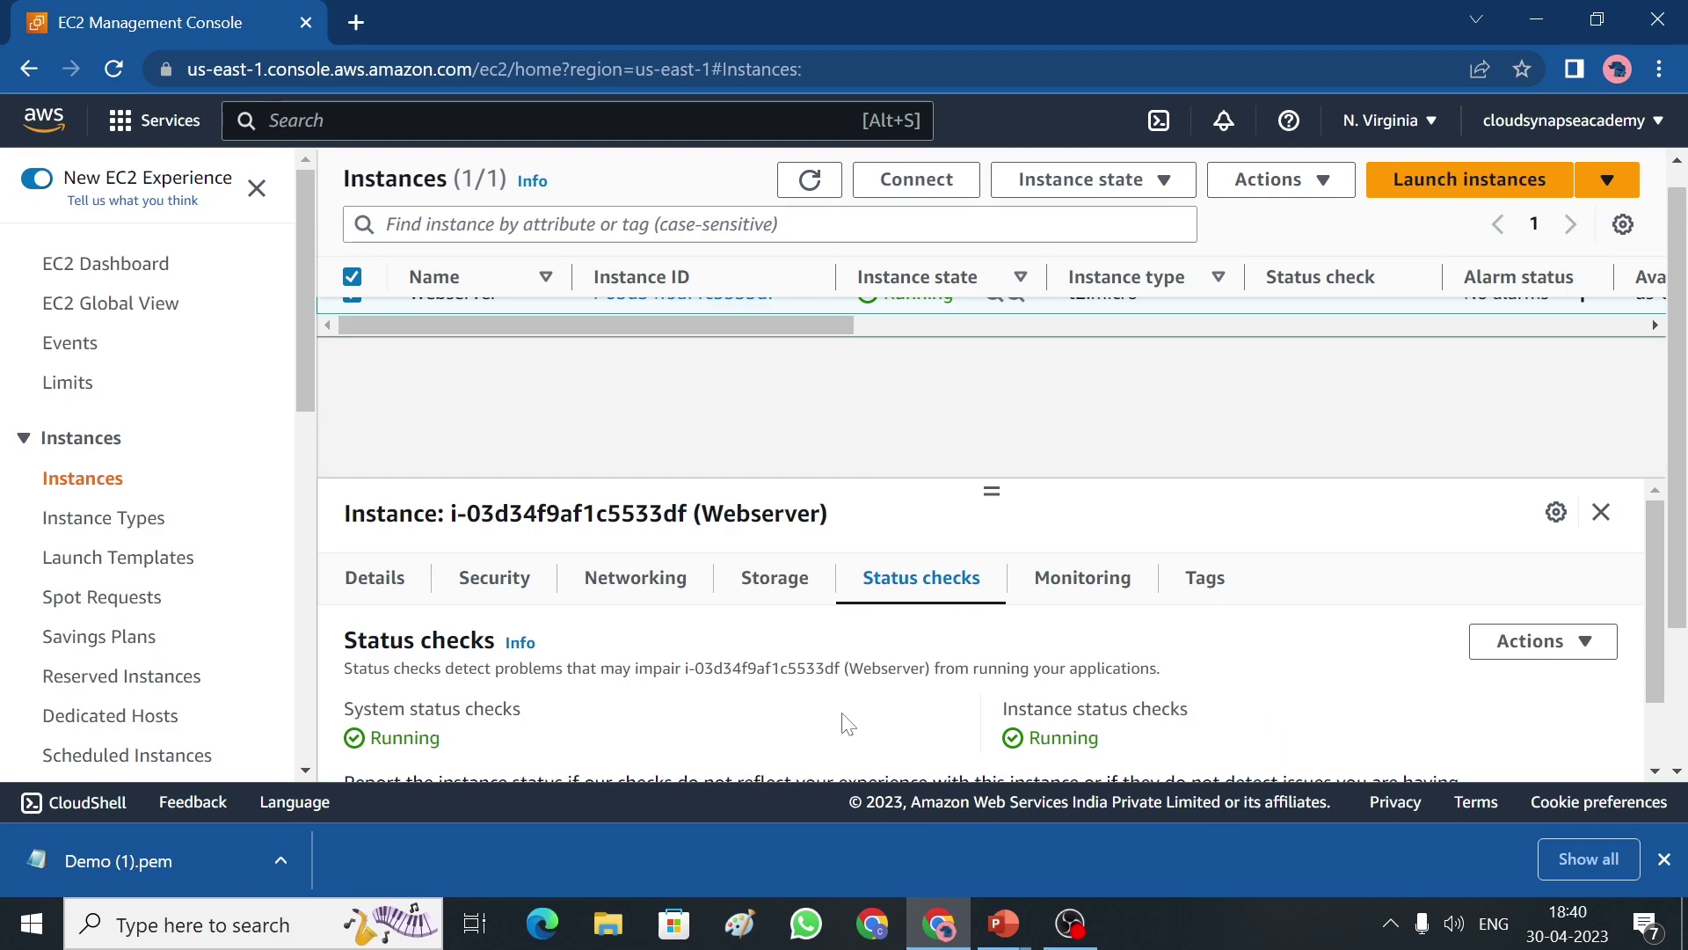
Examine the monitoring metrics of the Webserver instance.
scroll(1679, 541, "up", 1)
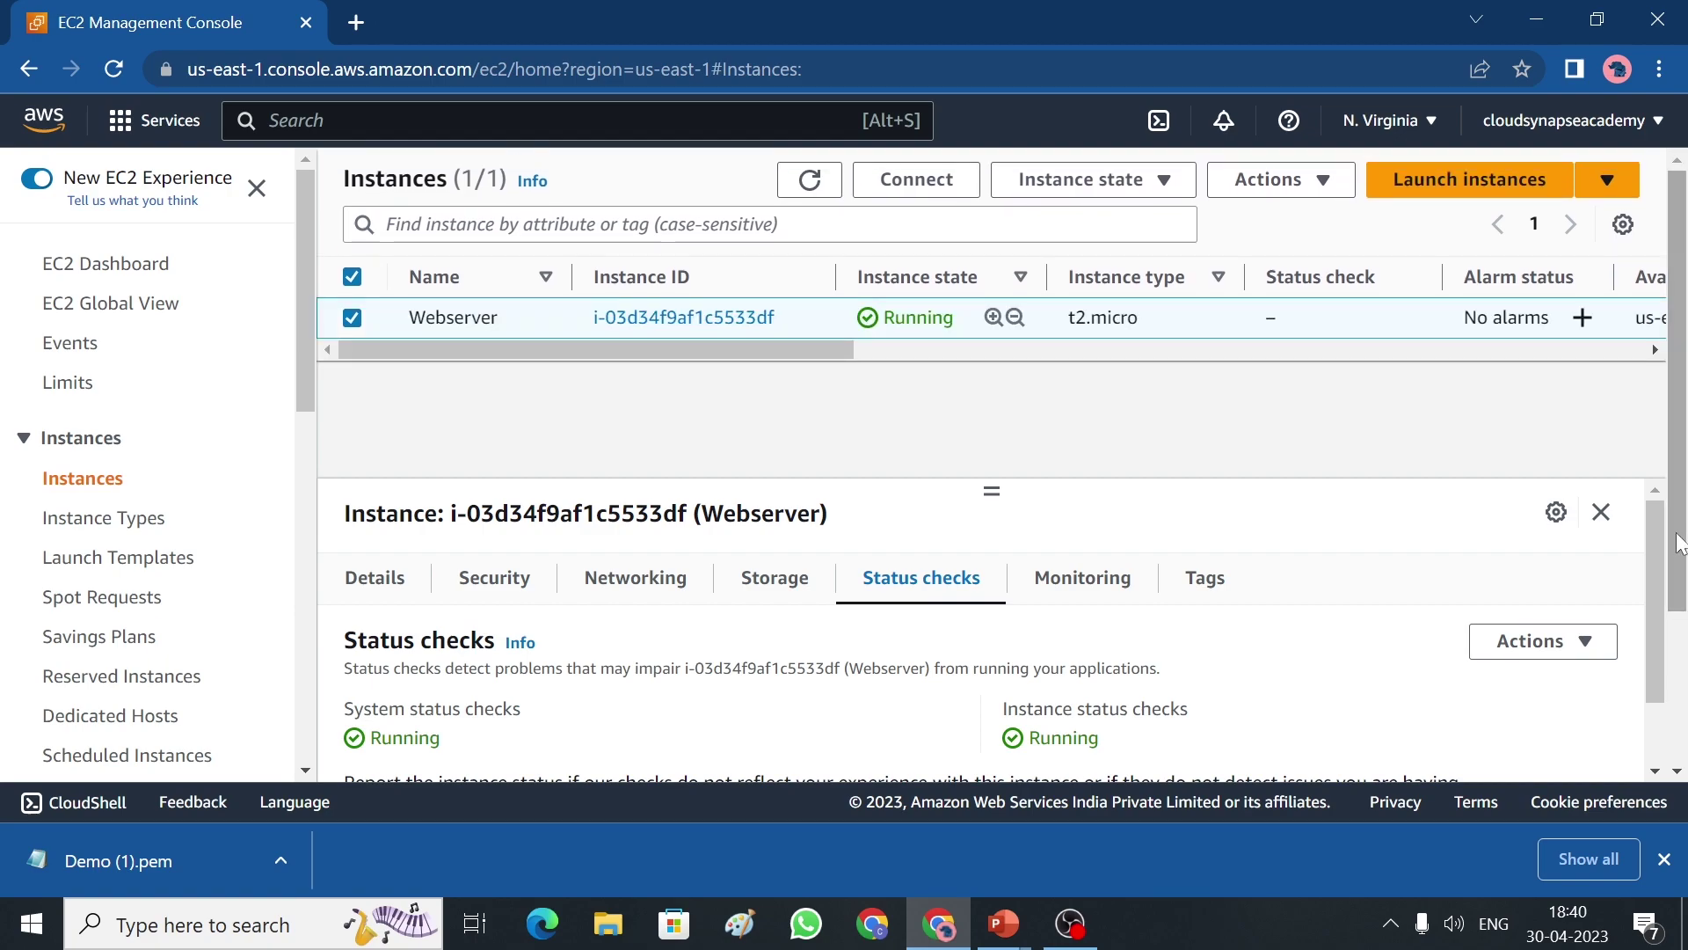
left_click(1100, 592)
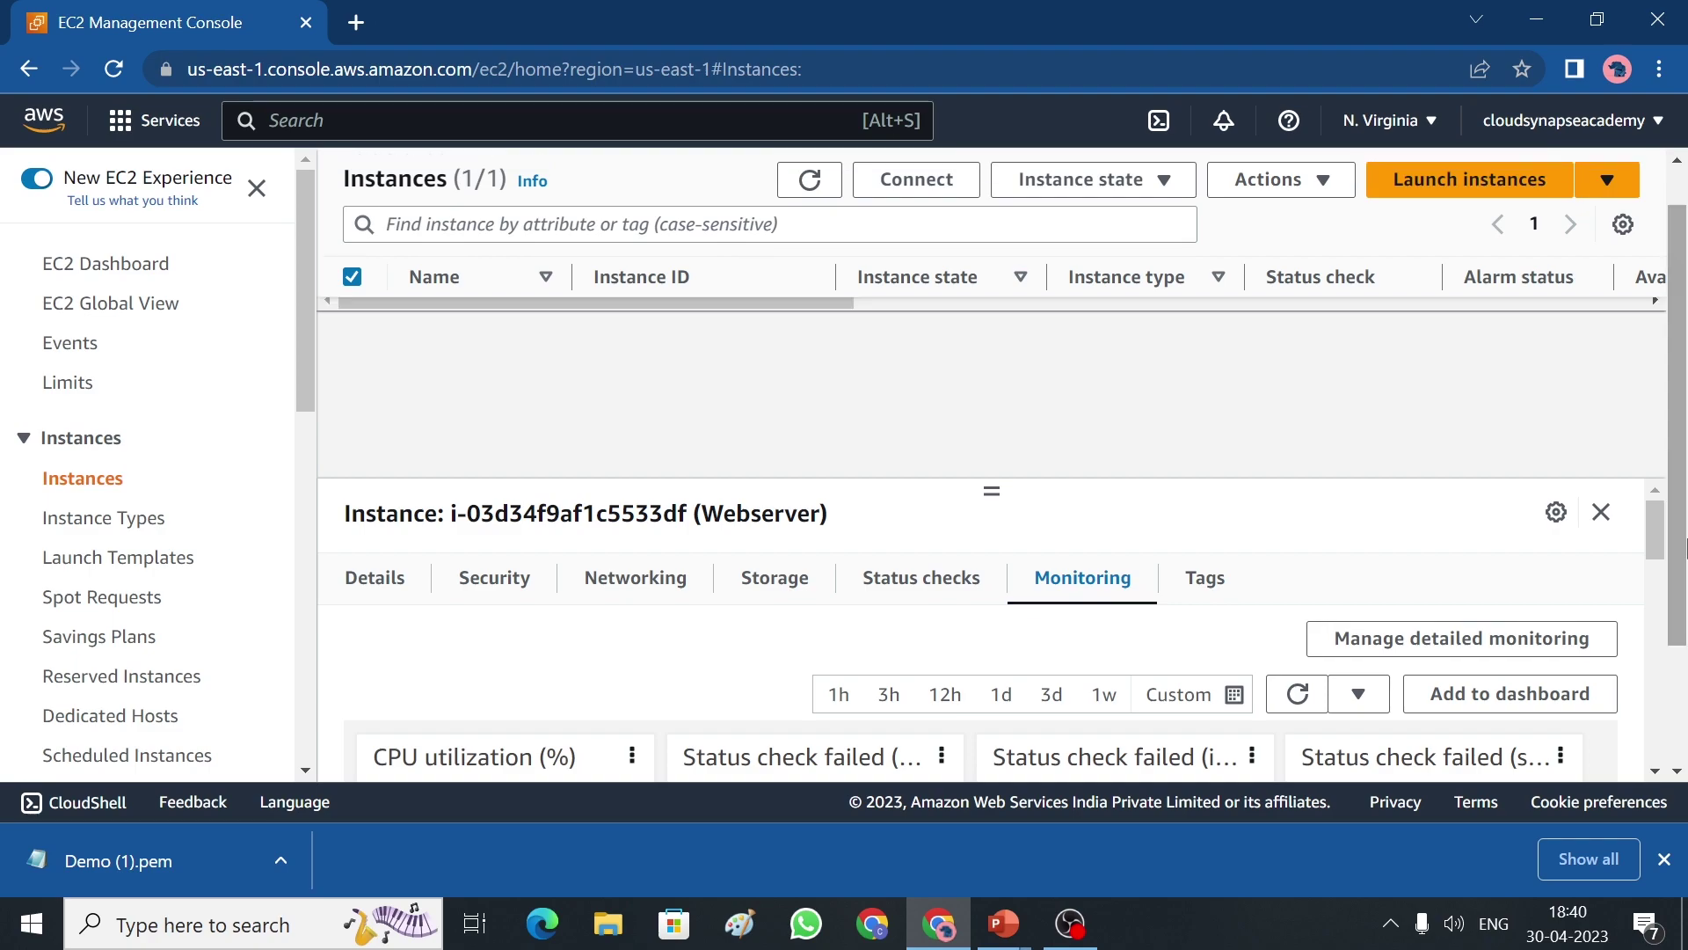
mouse_move(1656, 553)
left_mouse_down()
mouse_move(1657, 642)
mouse_move(1656, 554)
left_mouse_up()
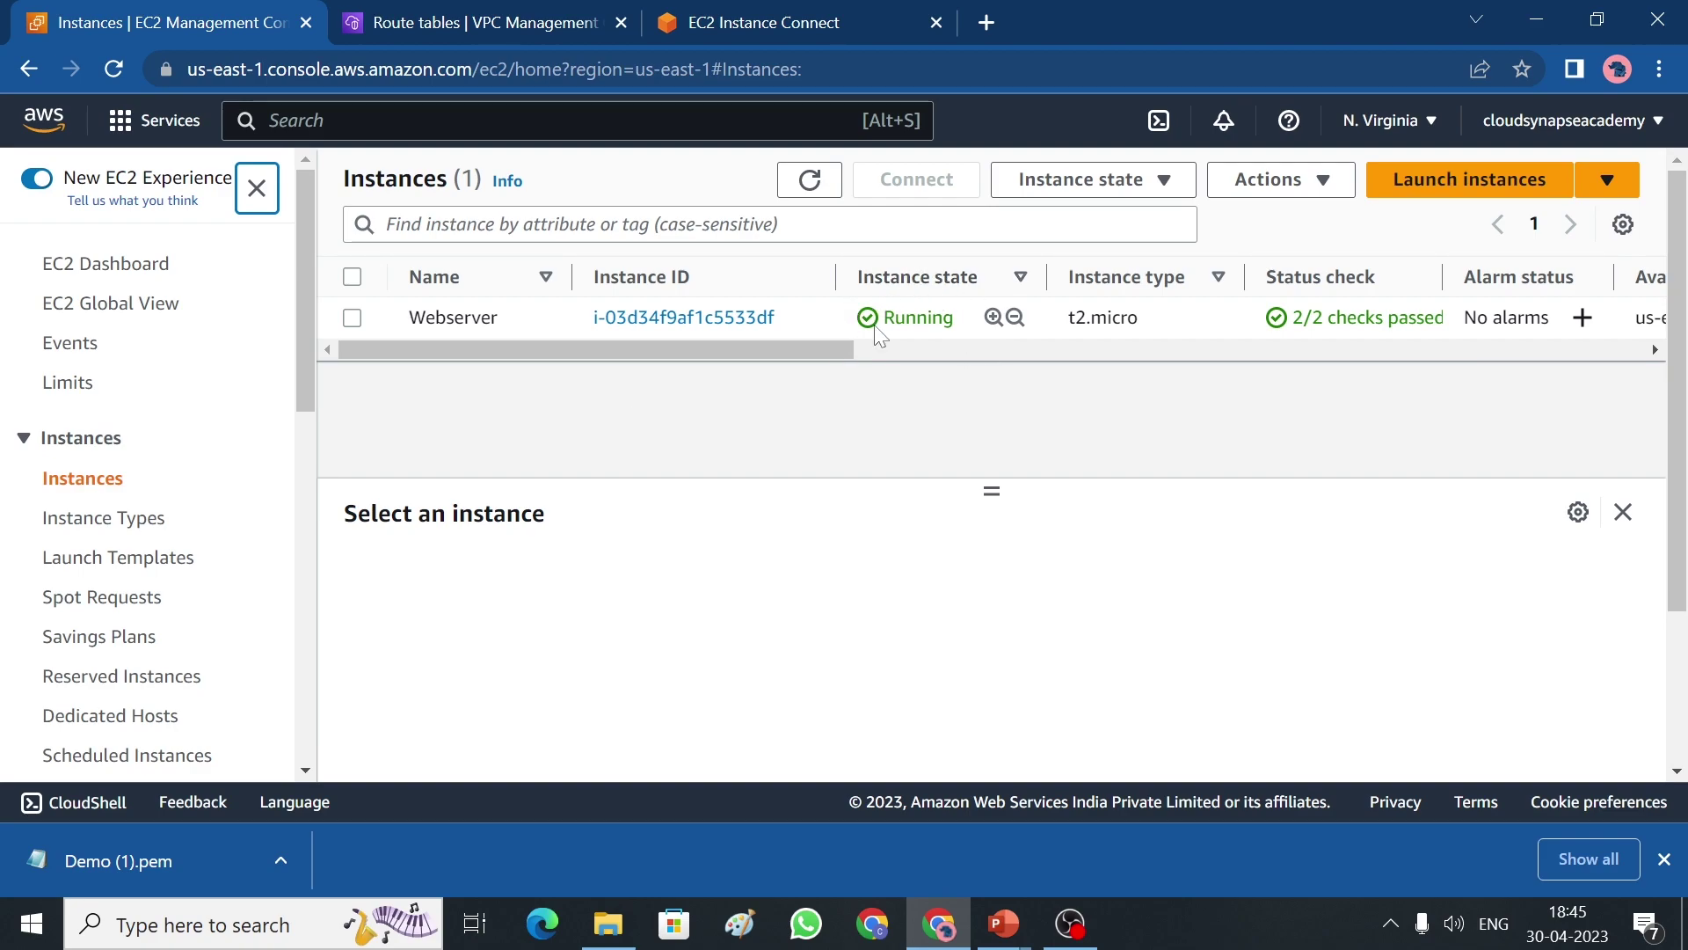
Open the connection options for the Webserver instance and copy the example SSH command that uses Demo.pem.
left_click(352, 319)
left_click(945, 188)
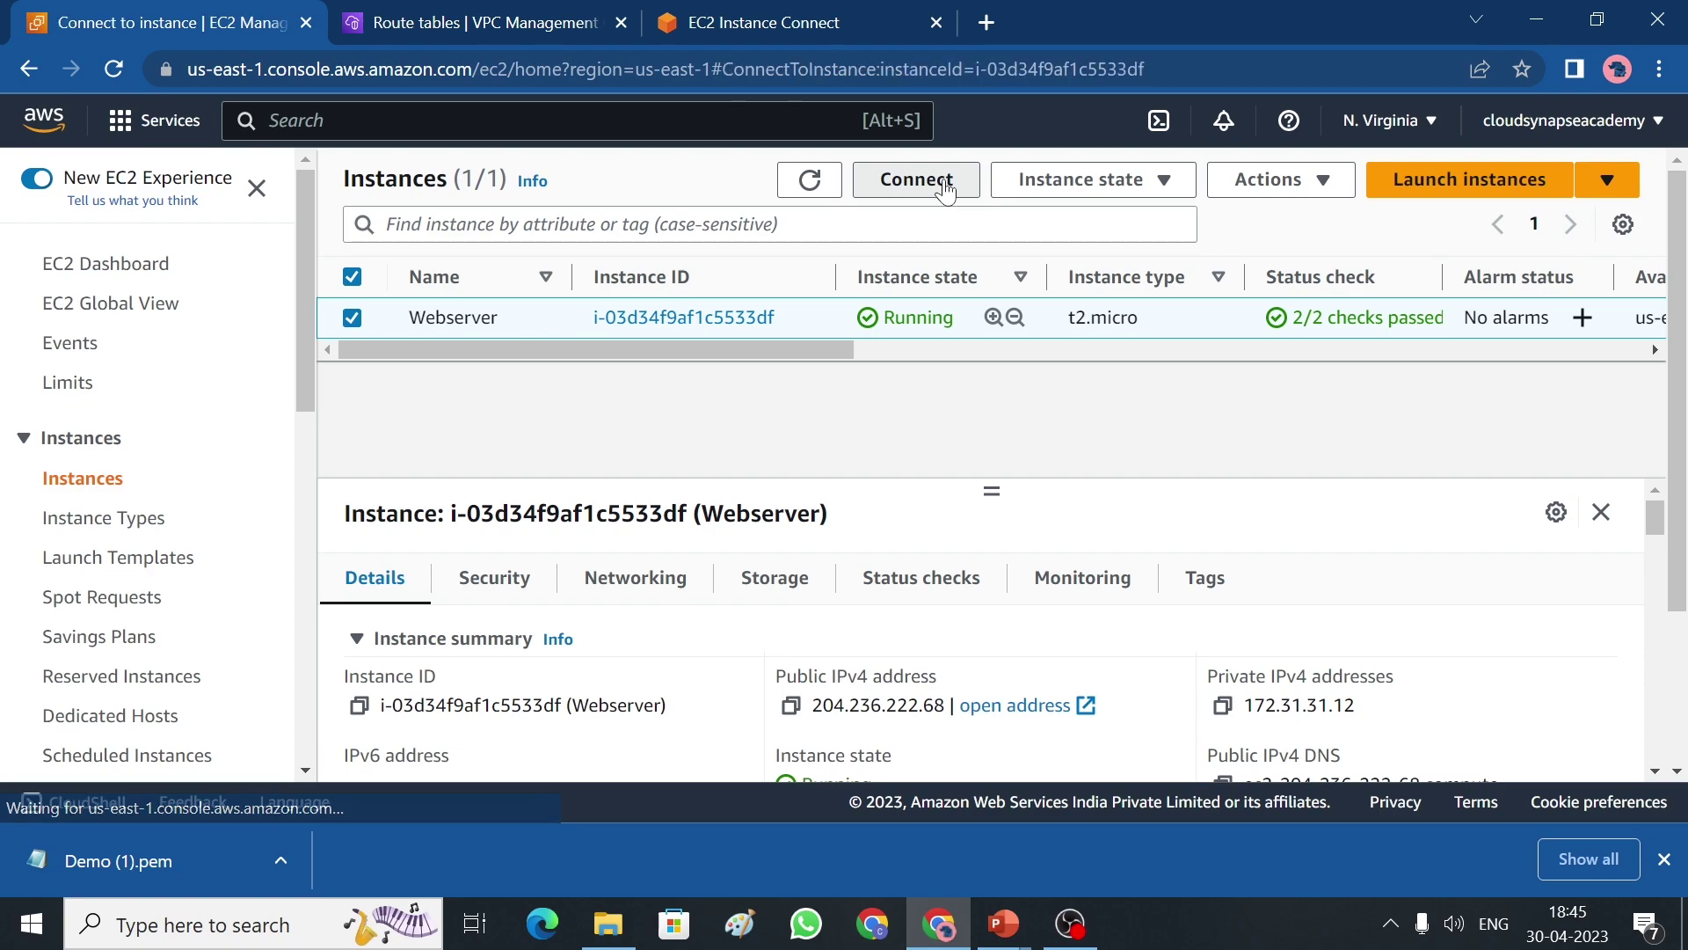
left_click_drag(1680, 316, 1679, 396)
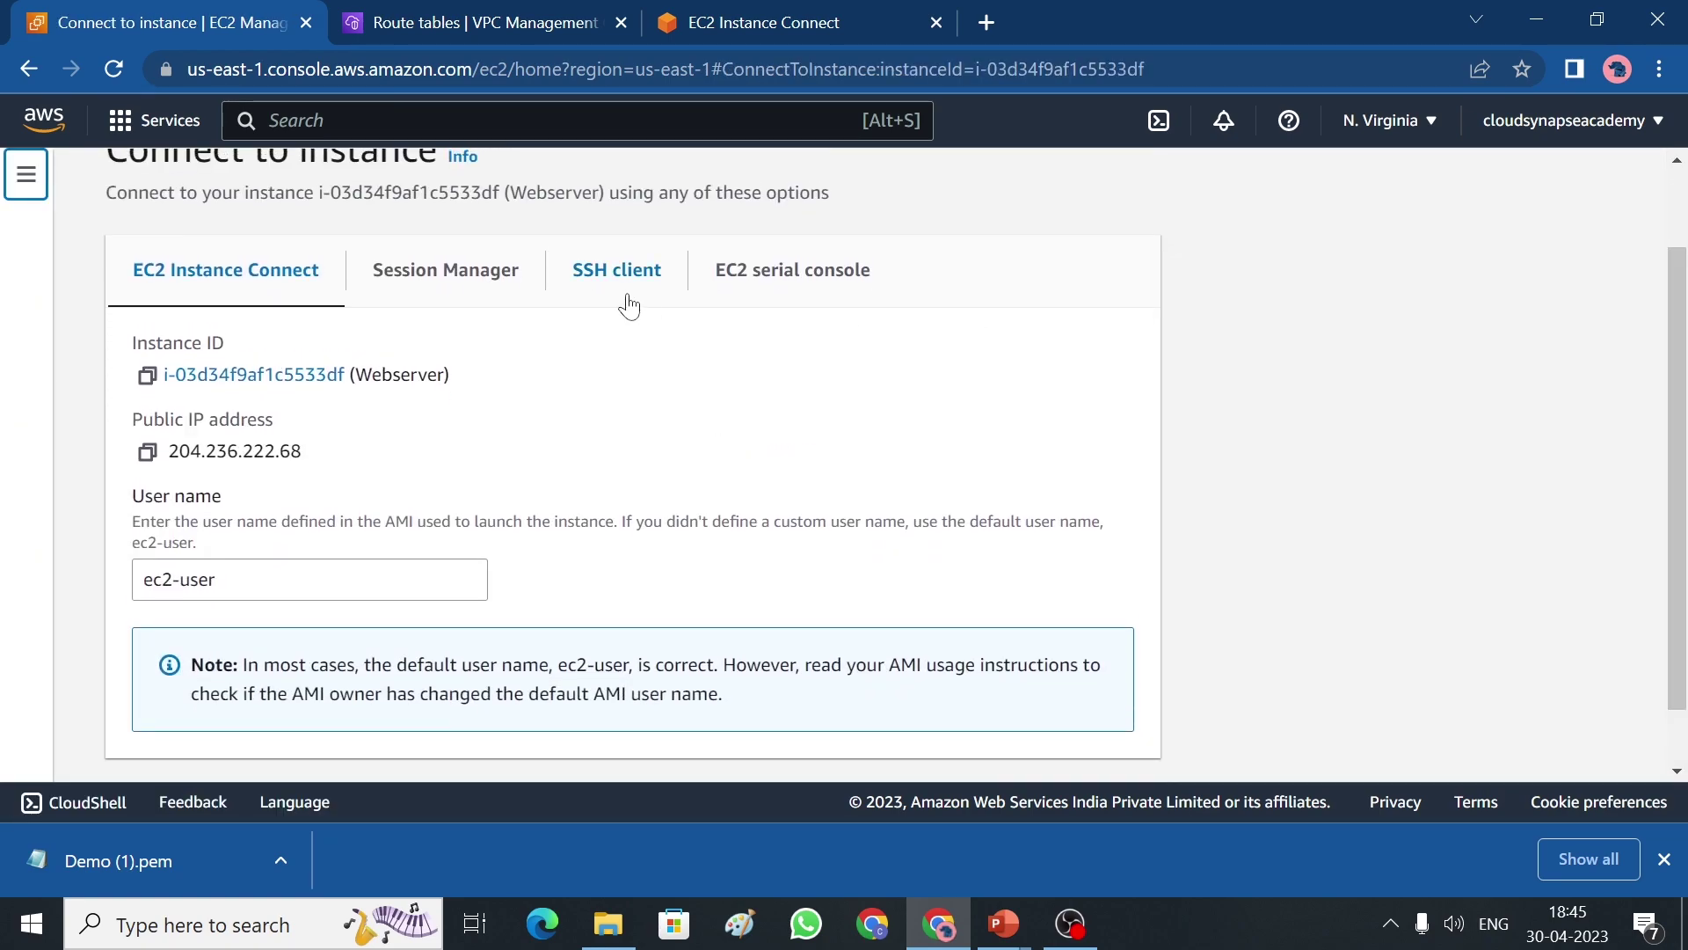
left_click(621, 298)
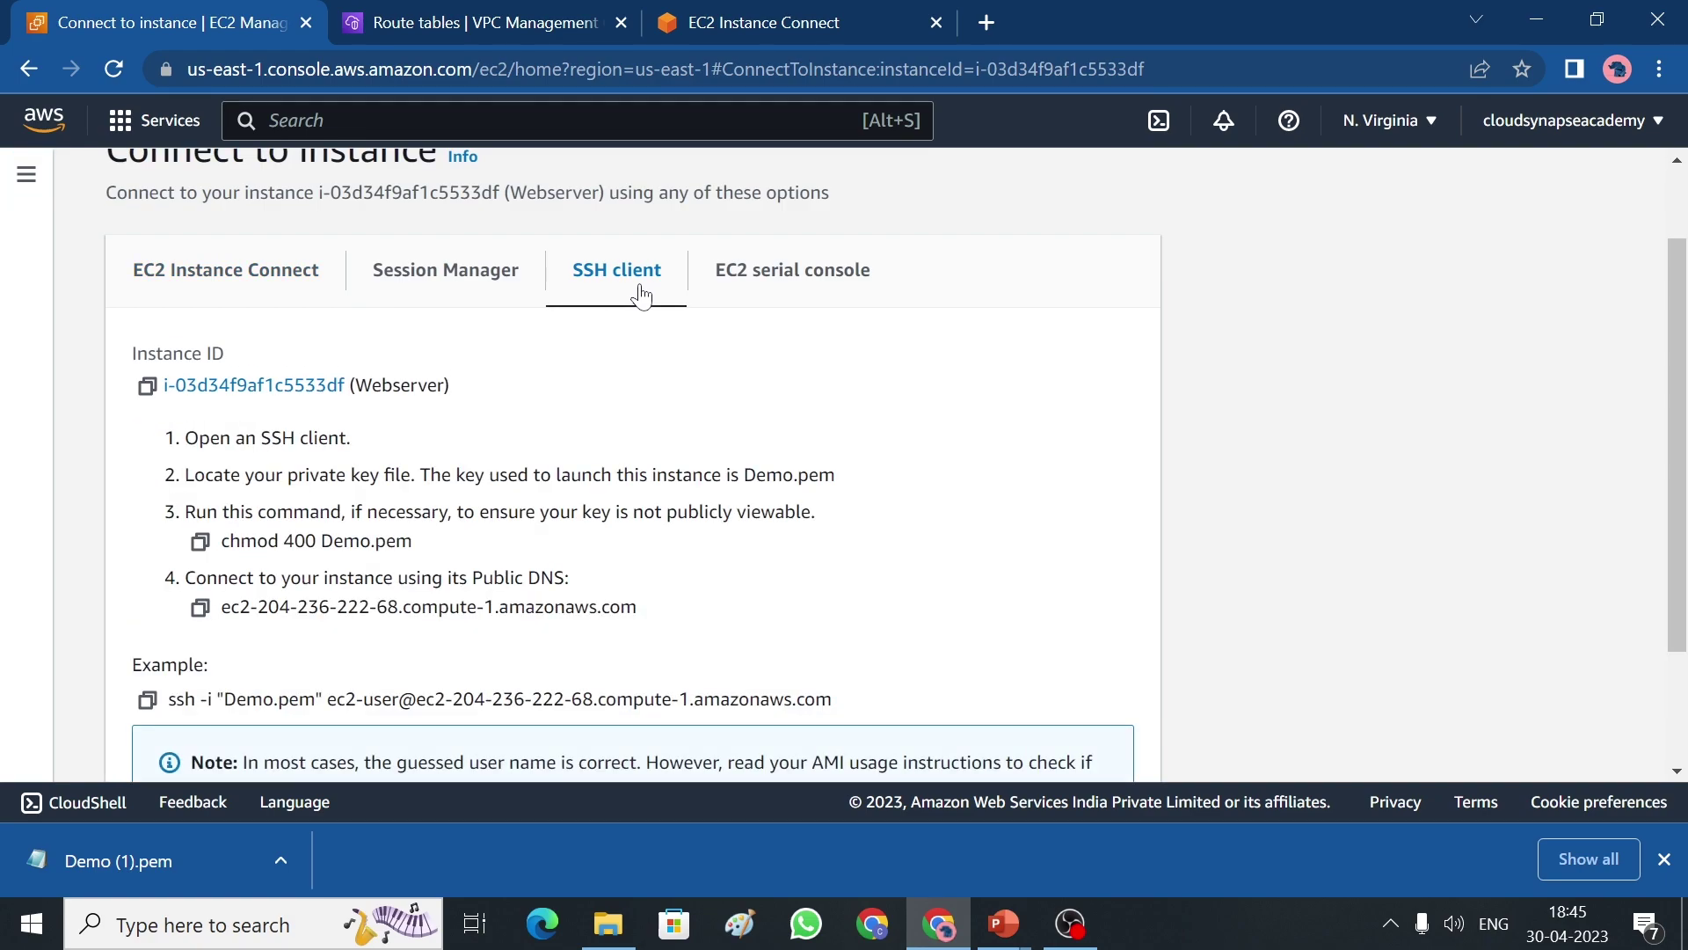
scroll(1682, 420, "down", 1)
scroll(1681, 421, "down", 2)
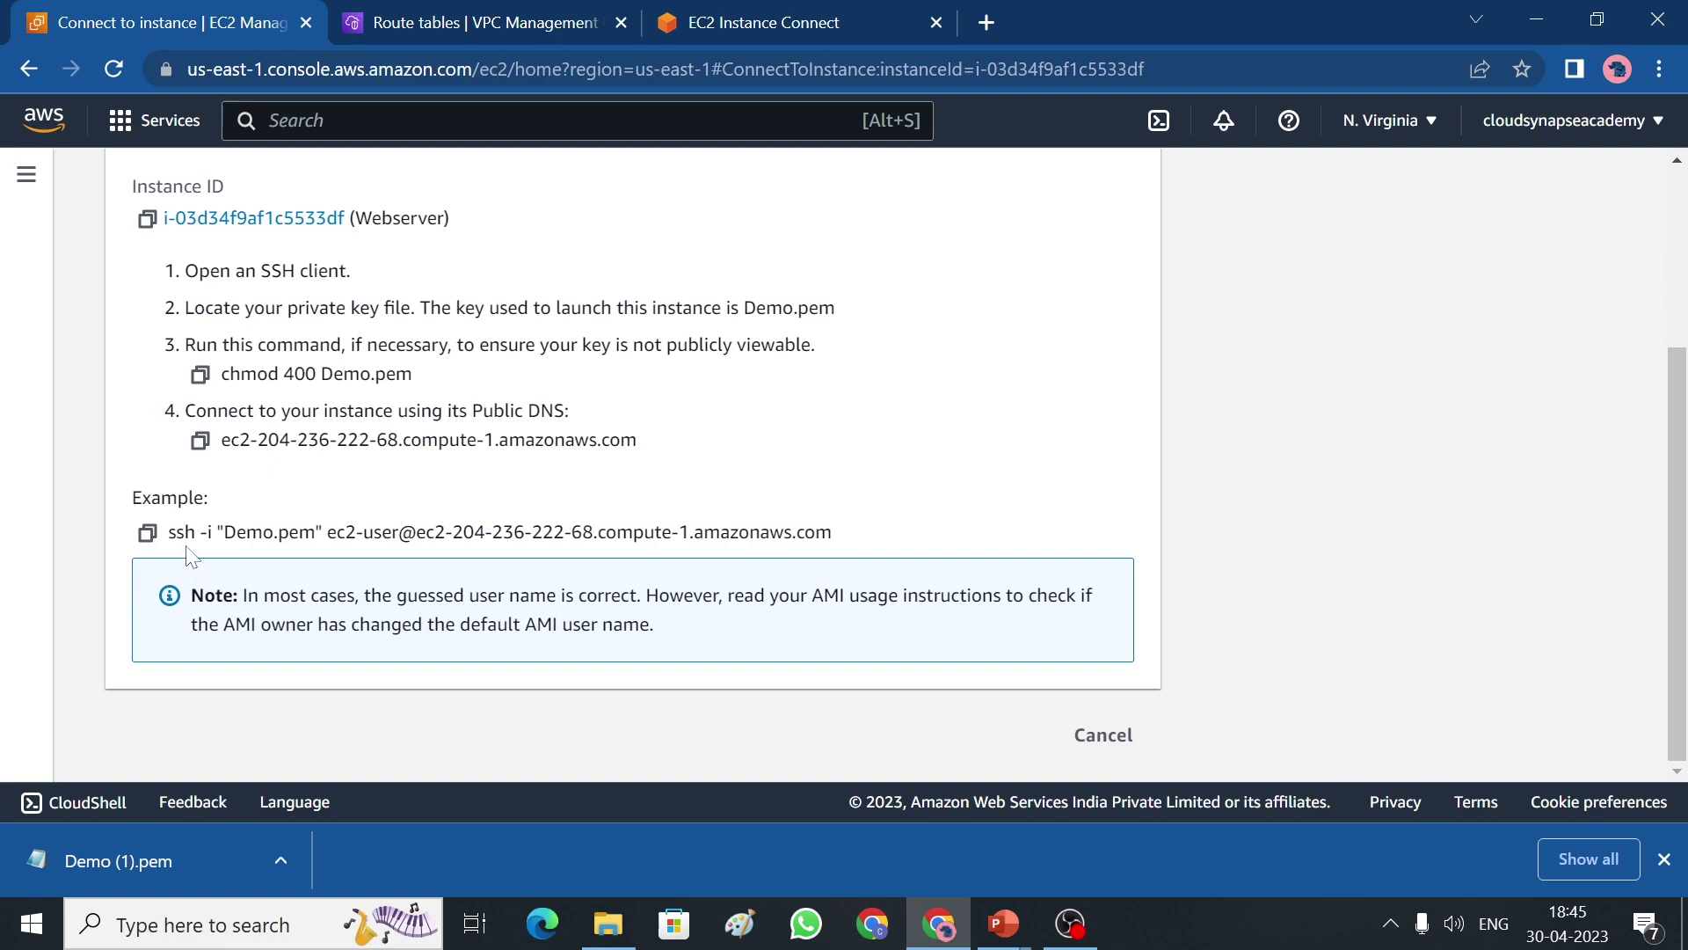
left_click(148, 533)
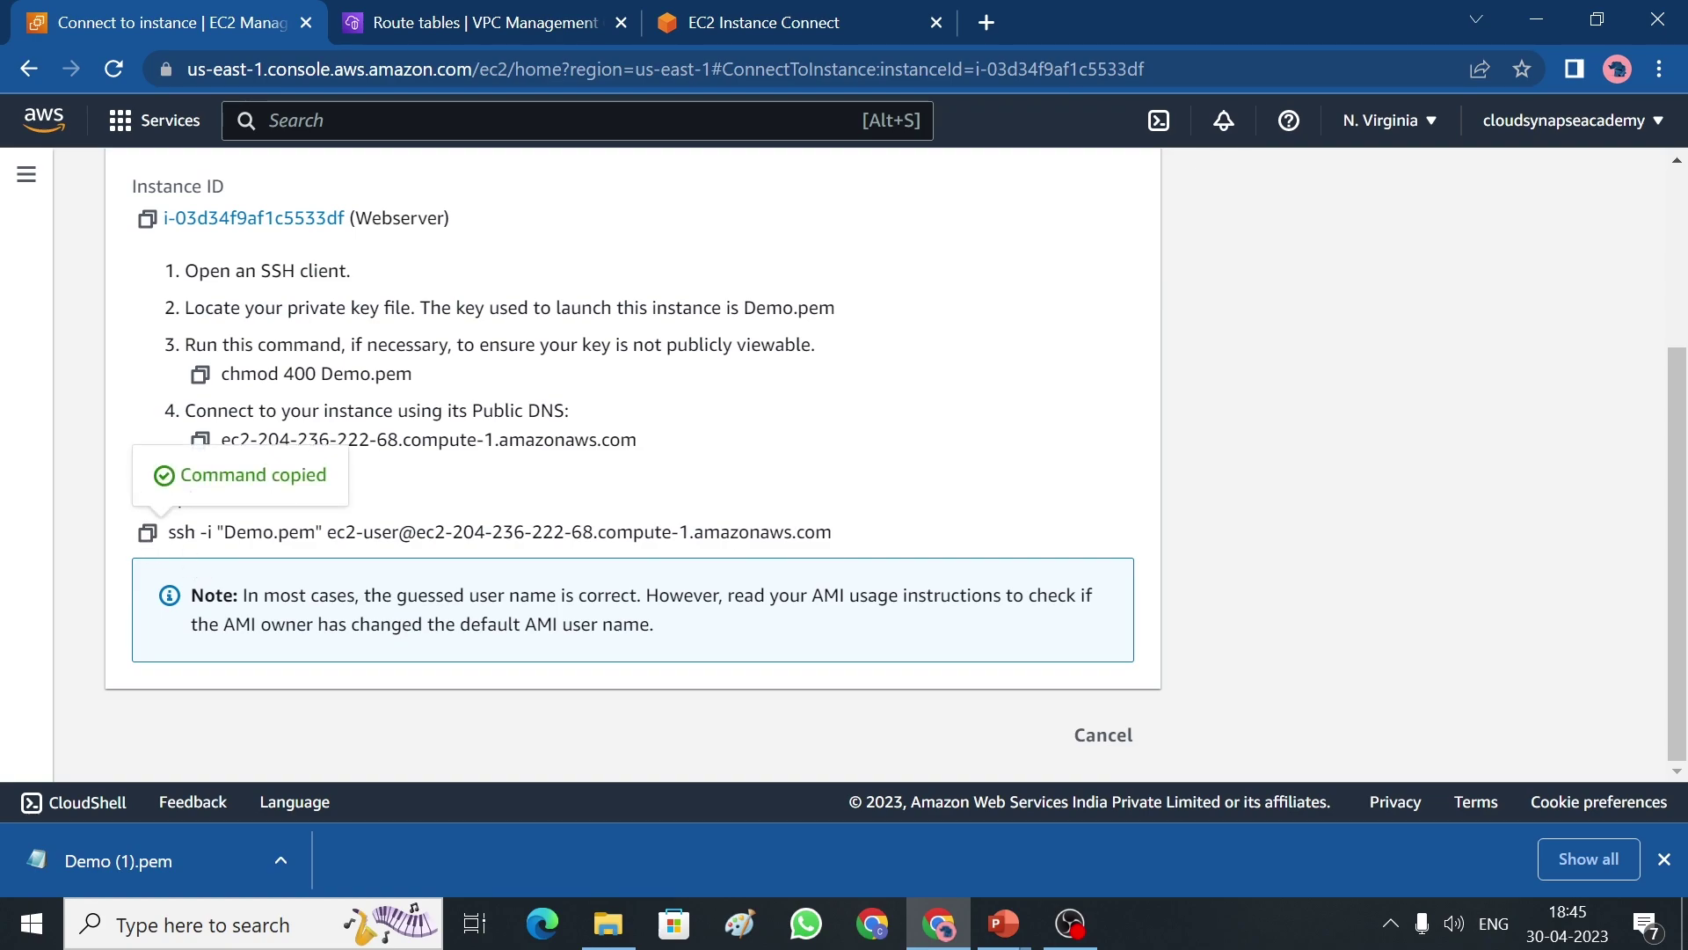
Switch to File Explorer, open Git Bash in the ppt folder holding the Demo key, and run the copied SSH command.
key("alt+Tab")
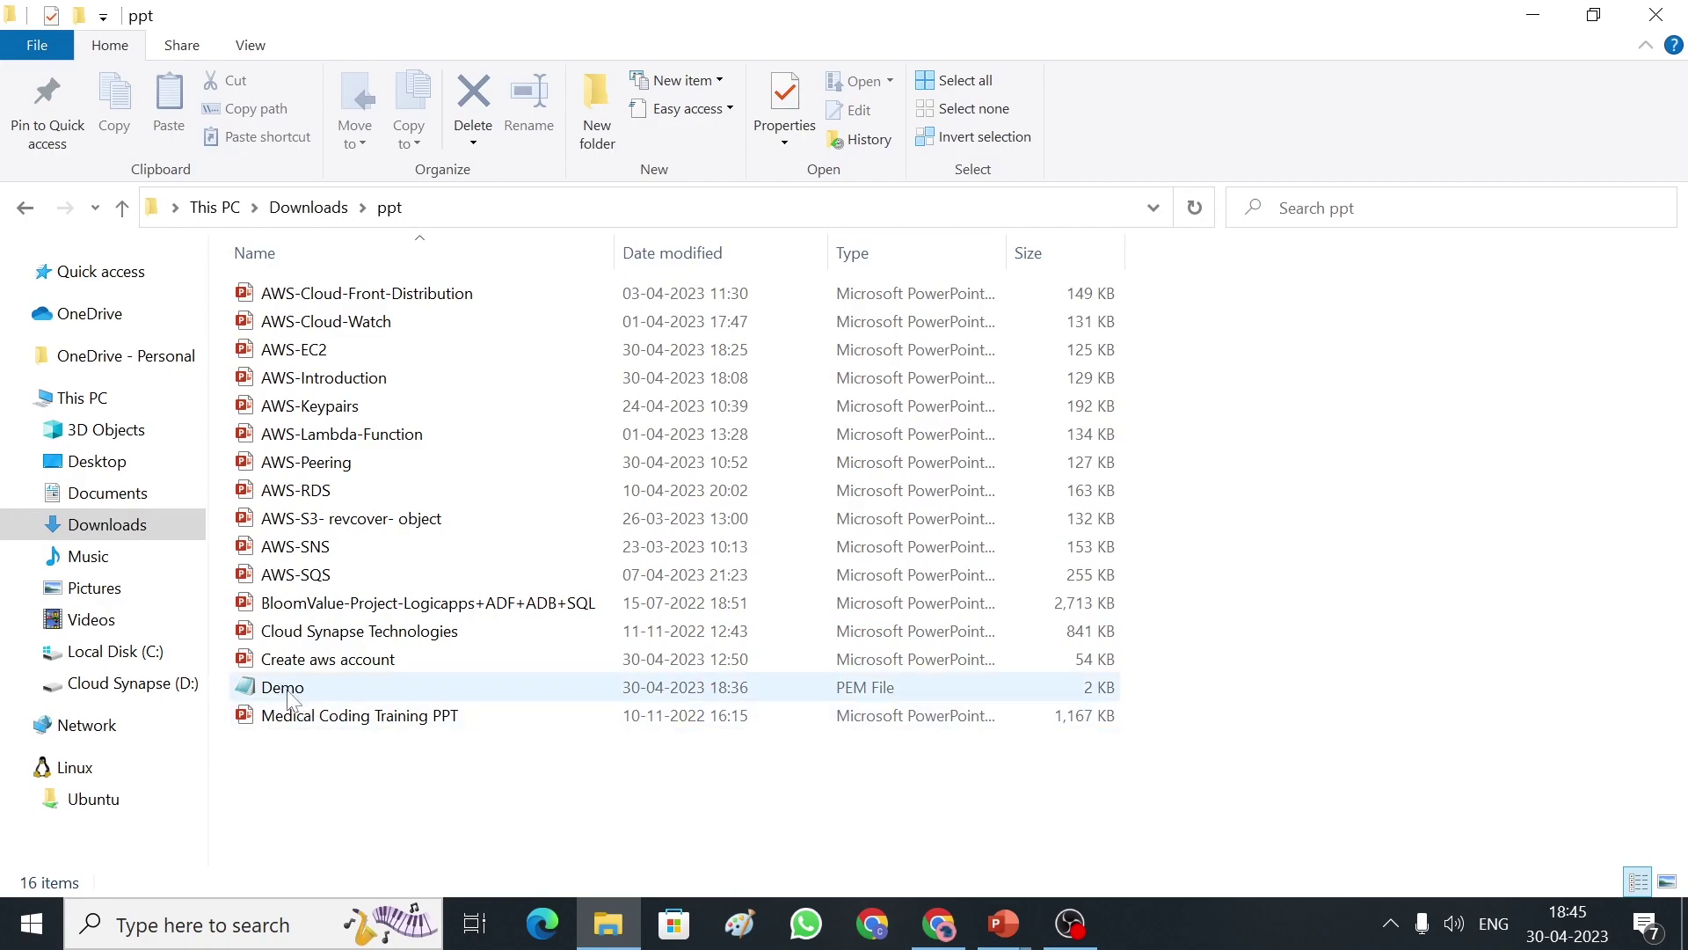
right_click(1263, 613)
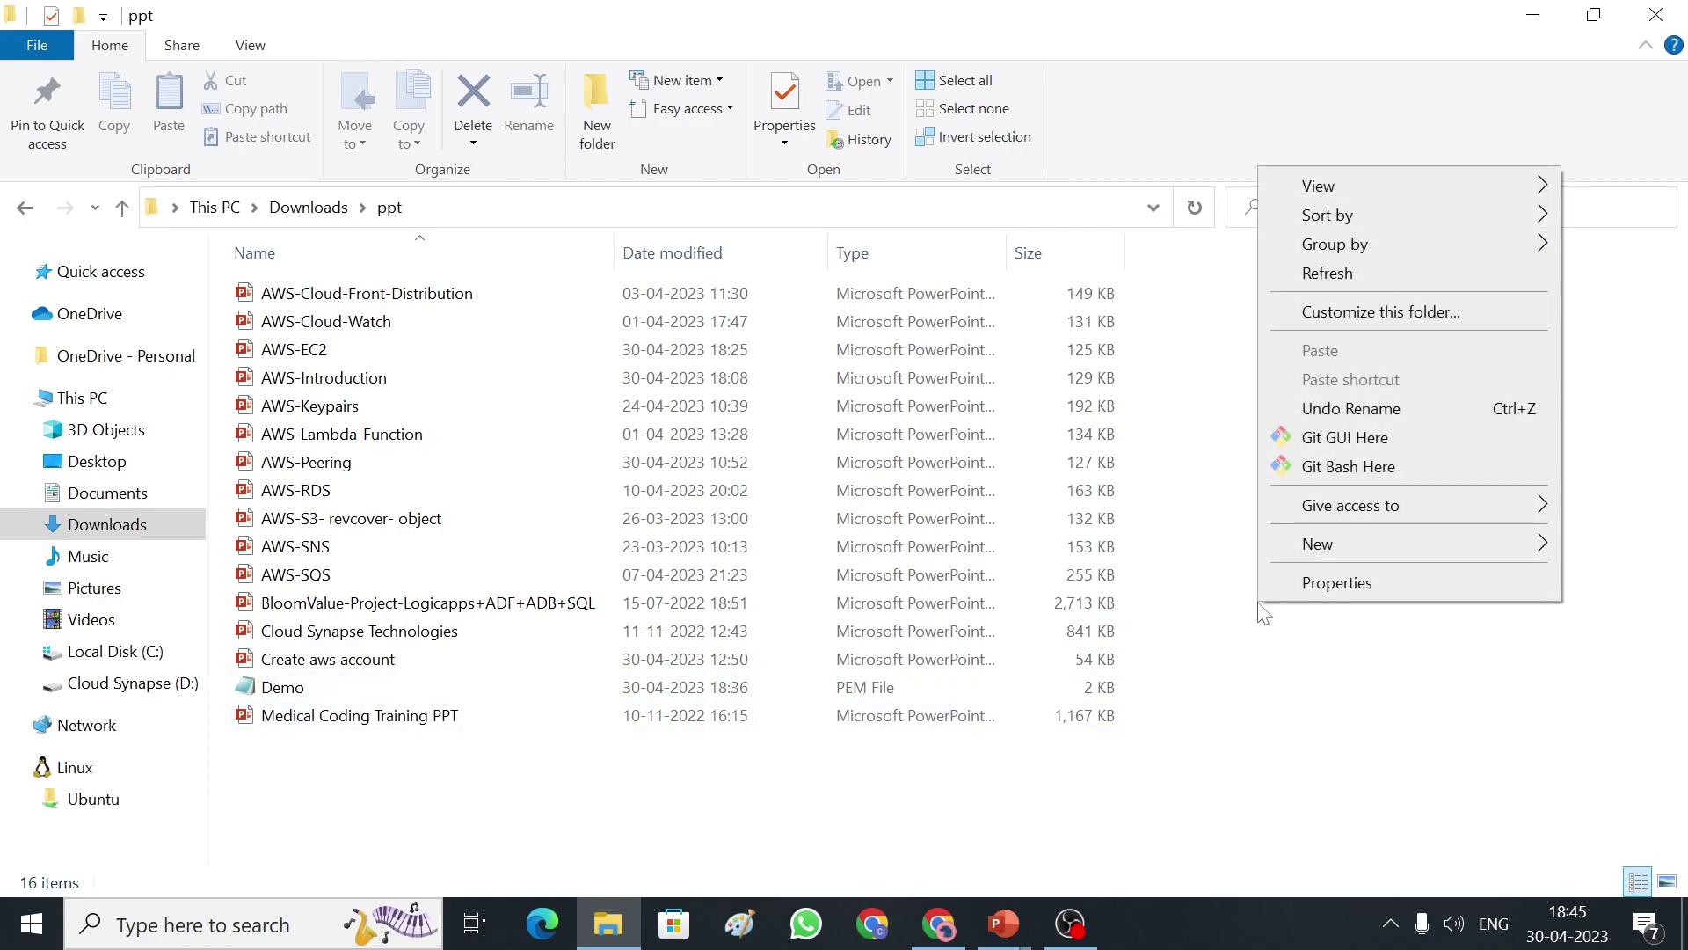
left_click(1334, 473)
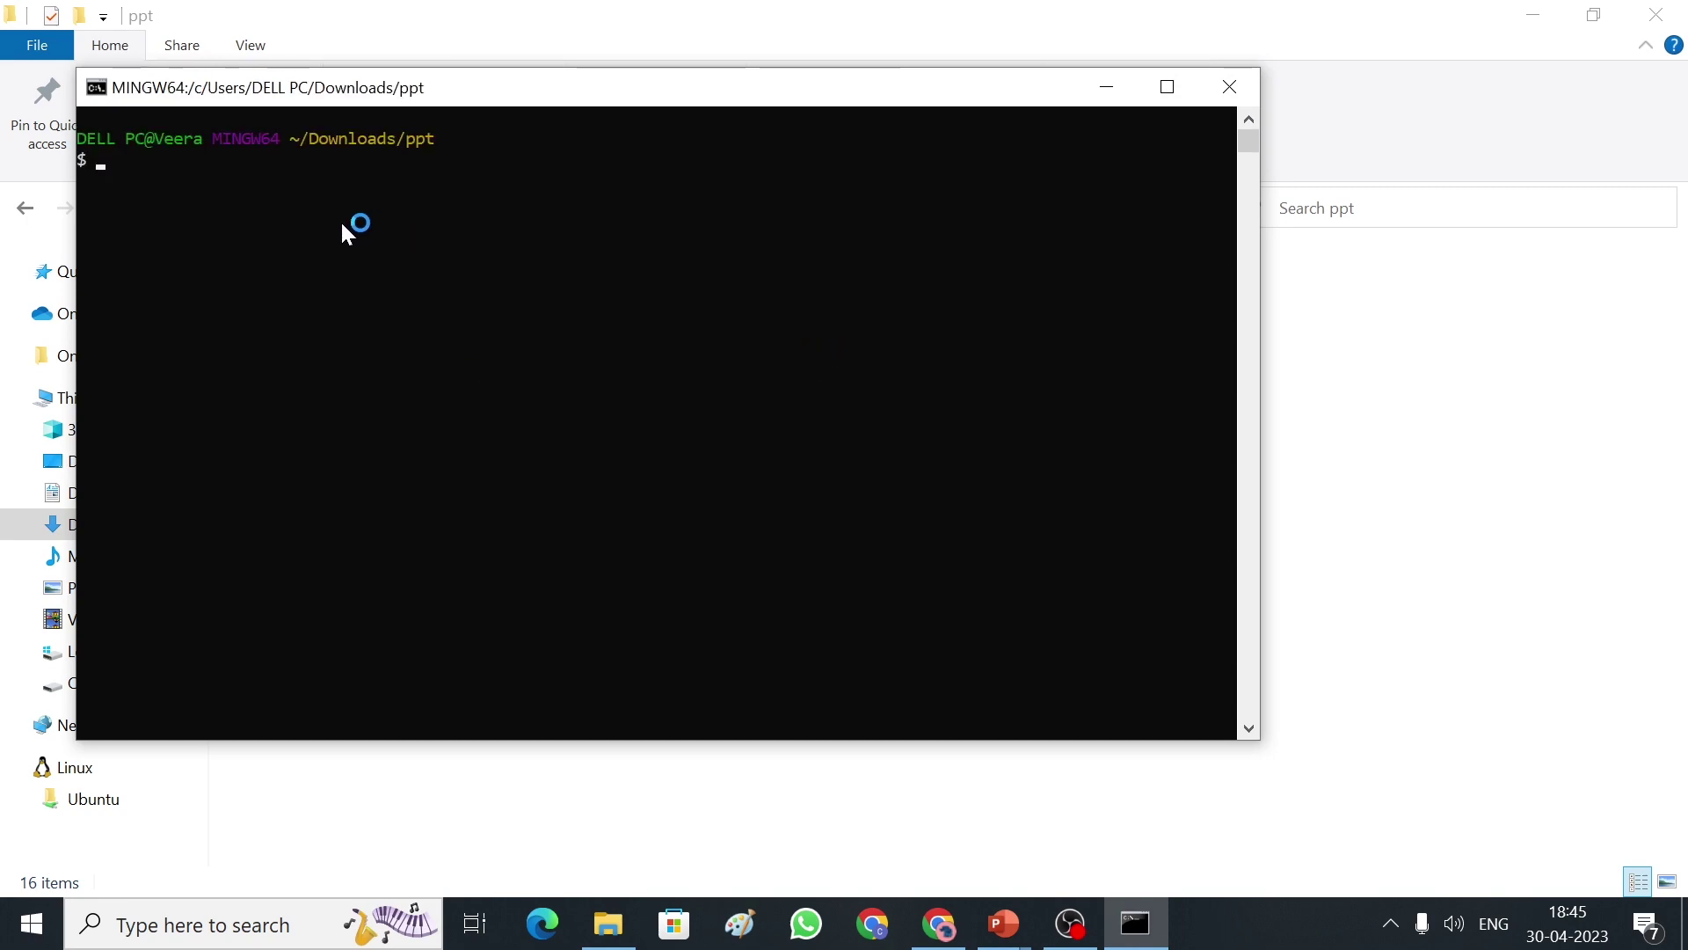
key("shift+Insert")
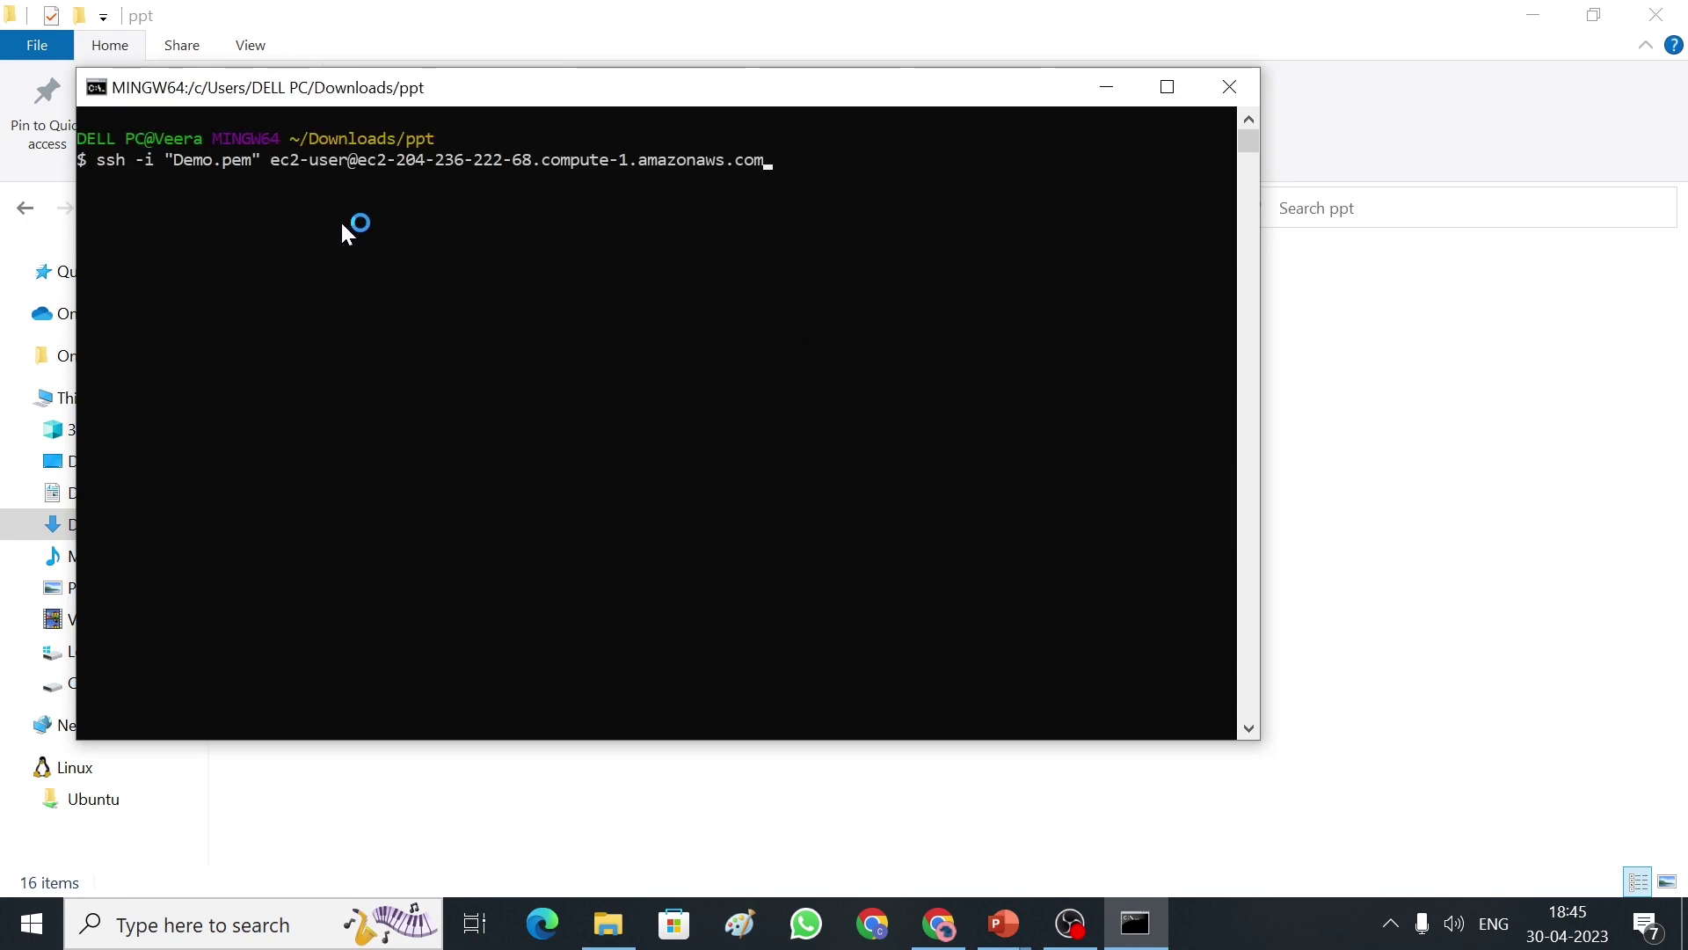
key("Return")
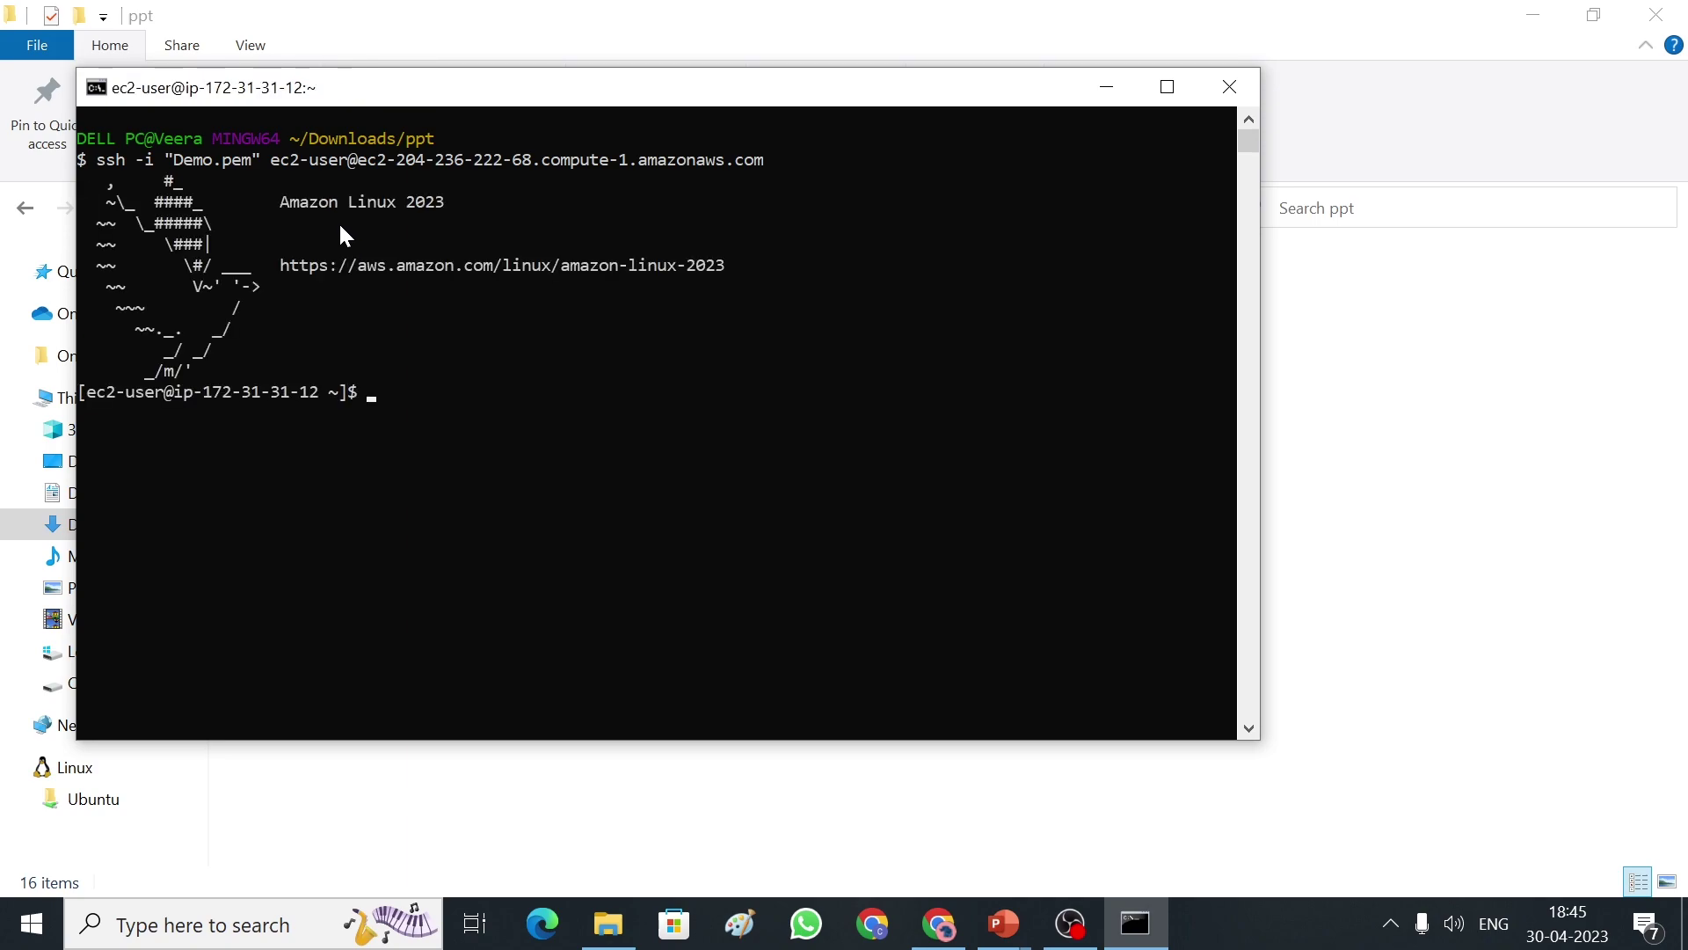
Compare the IP address in the SSH prompt with the Webserver instance's private IPv4 address in the EC2 console.
left_click_drag(329, 394, 227, 401)
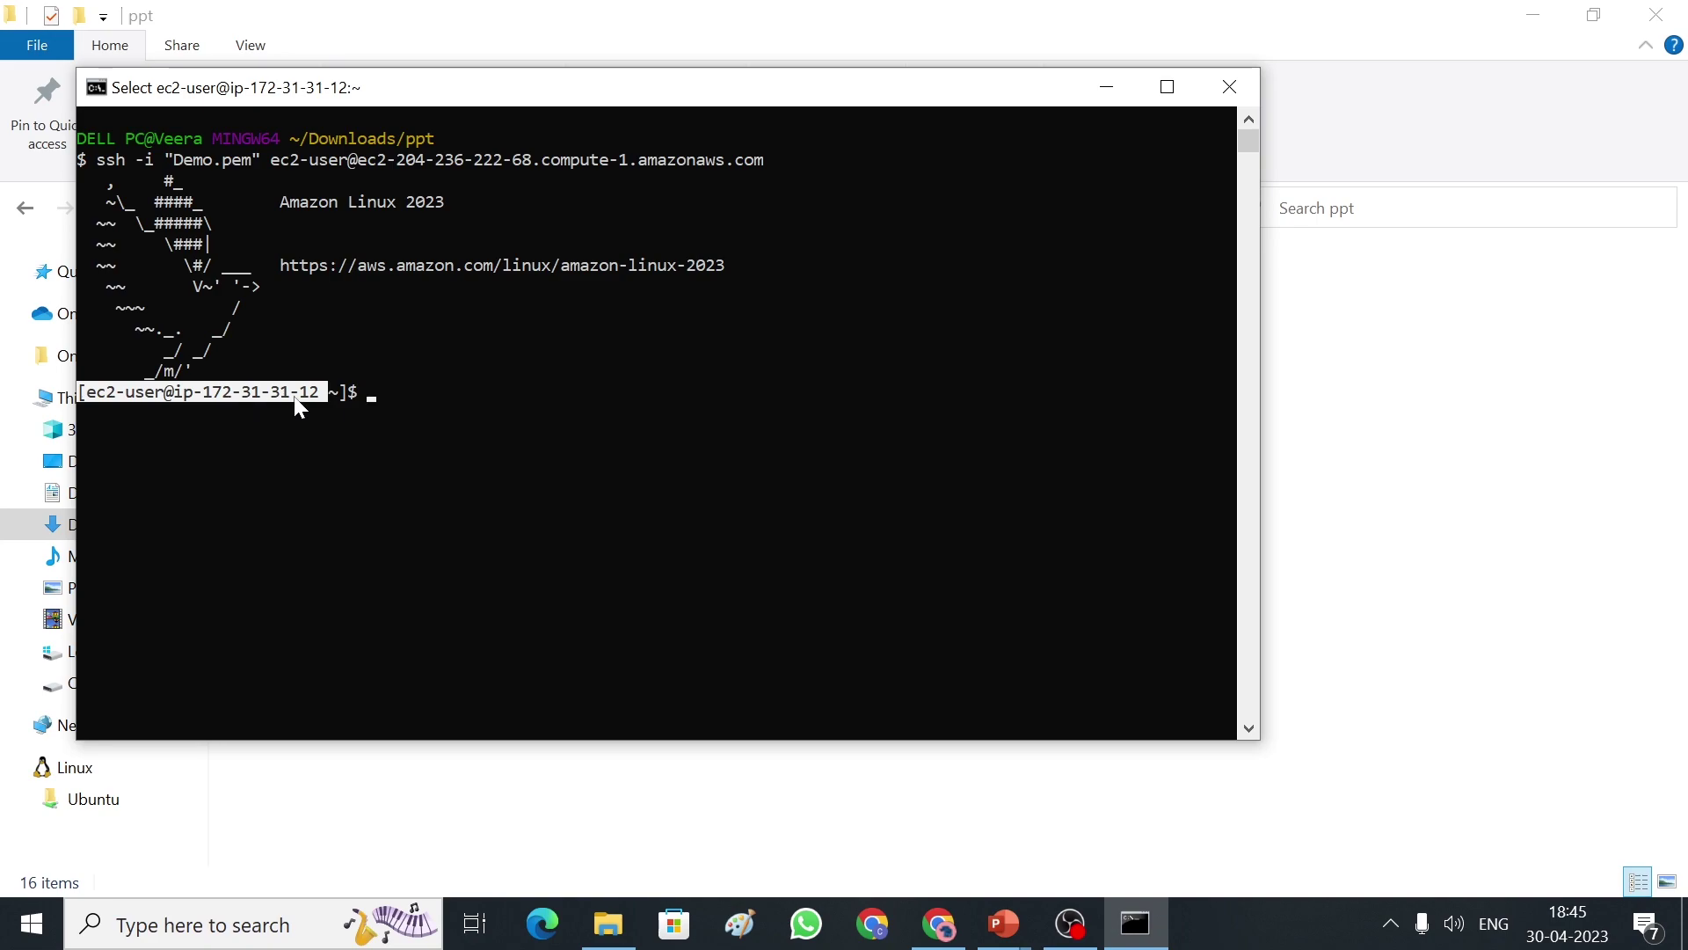
left_click(367, 403)
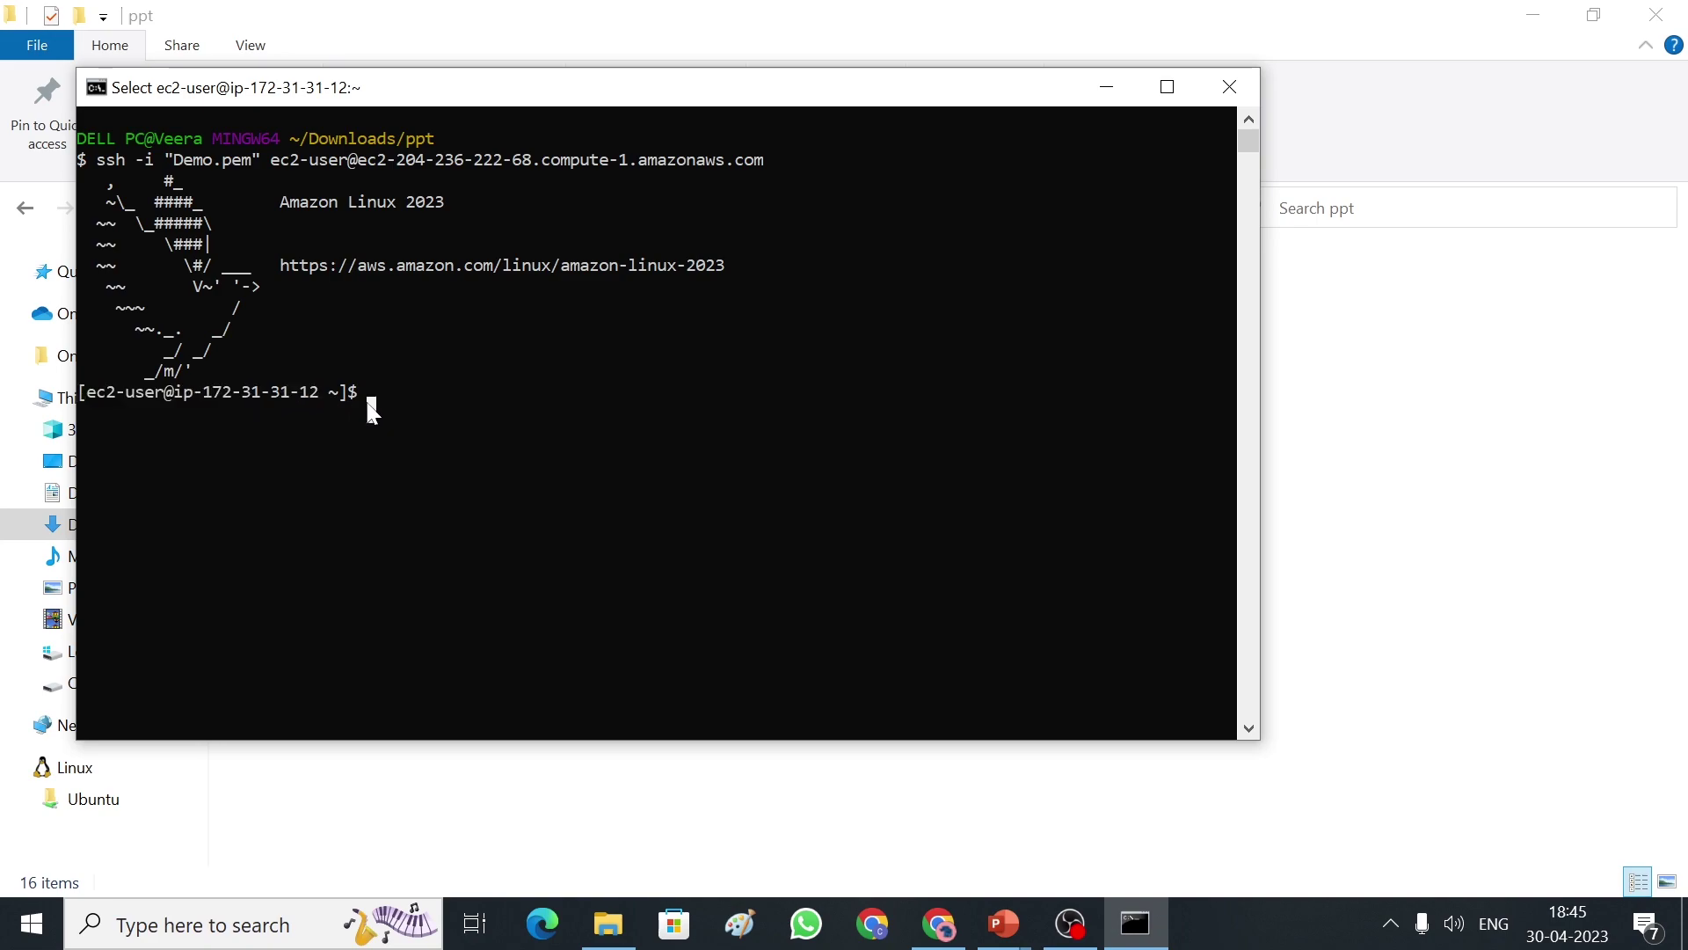
key("alt+Tab")
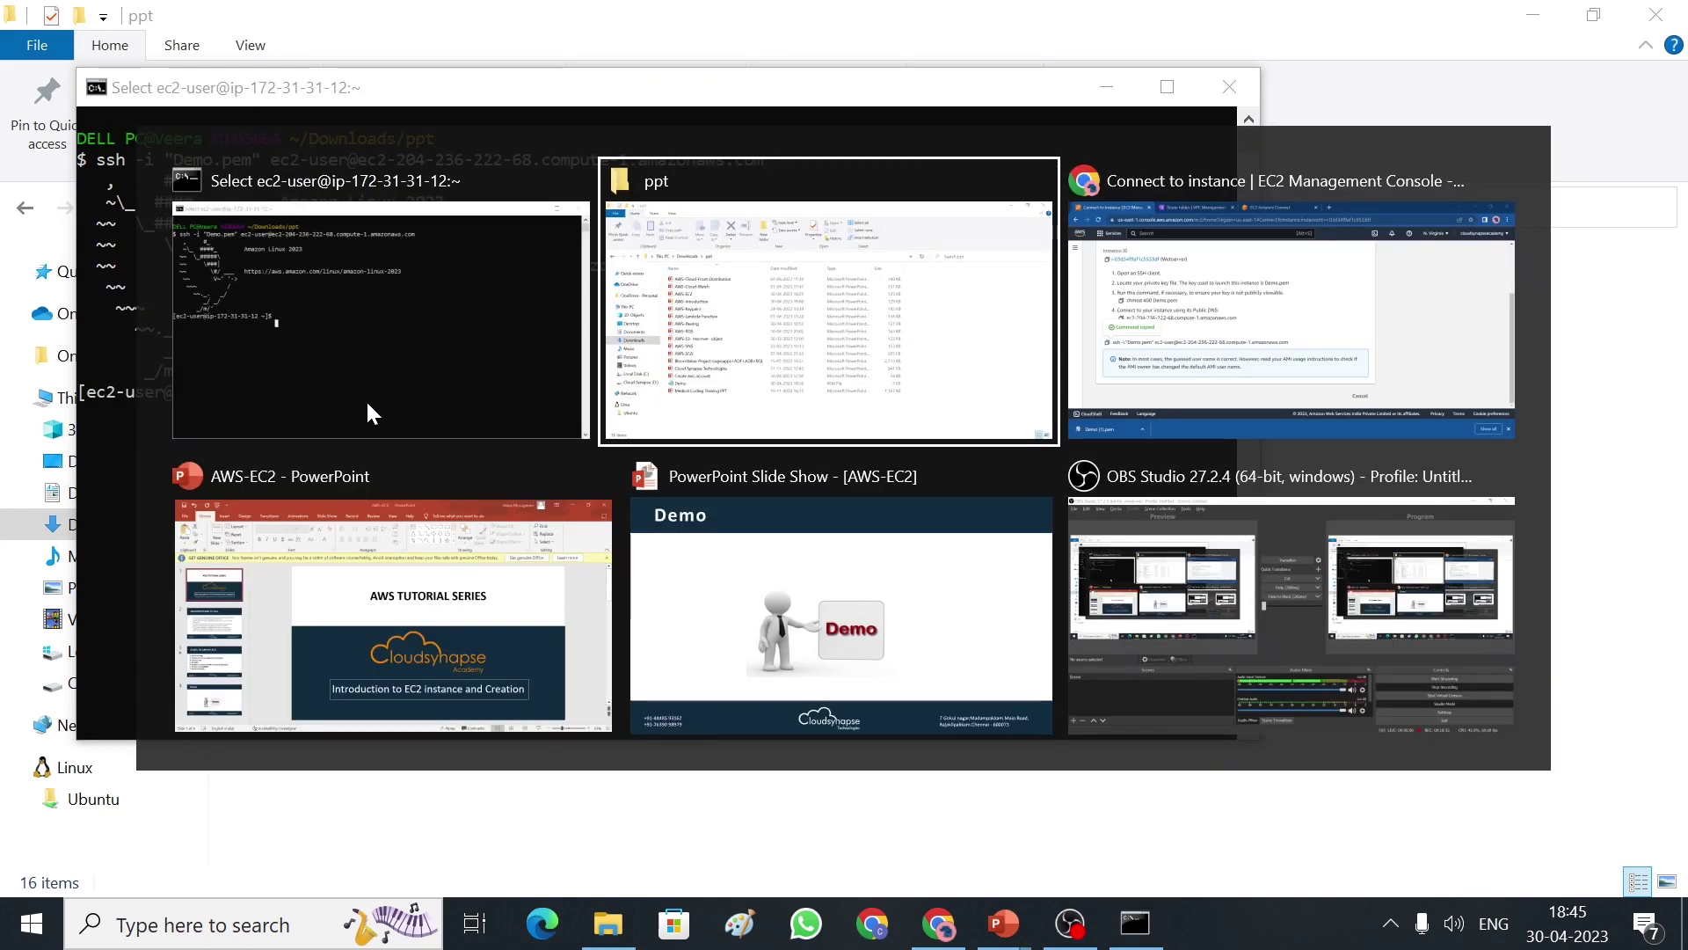
key("alt+Tab")
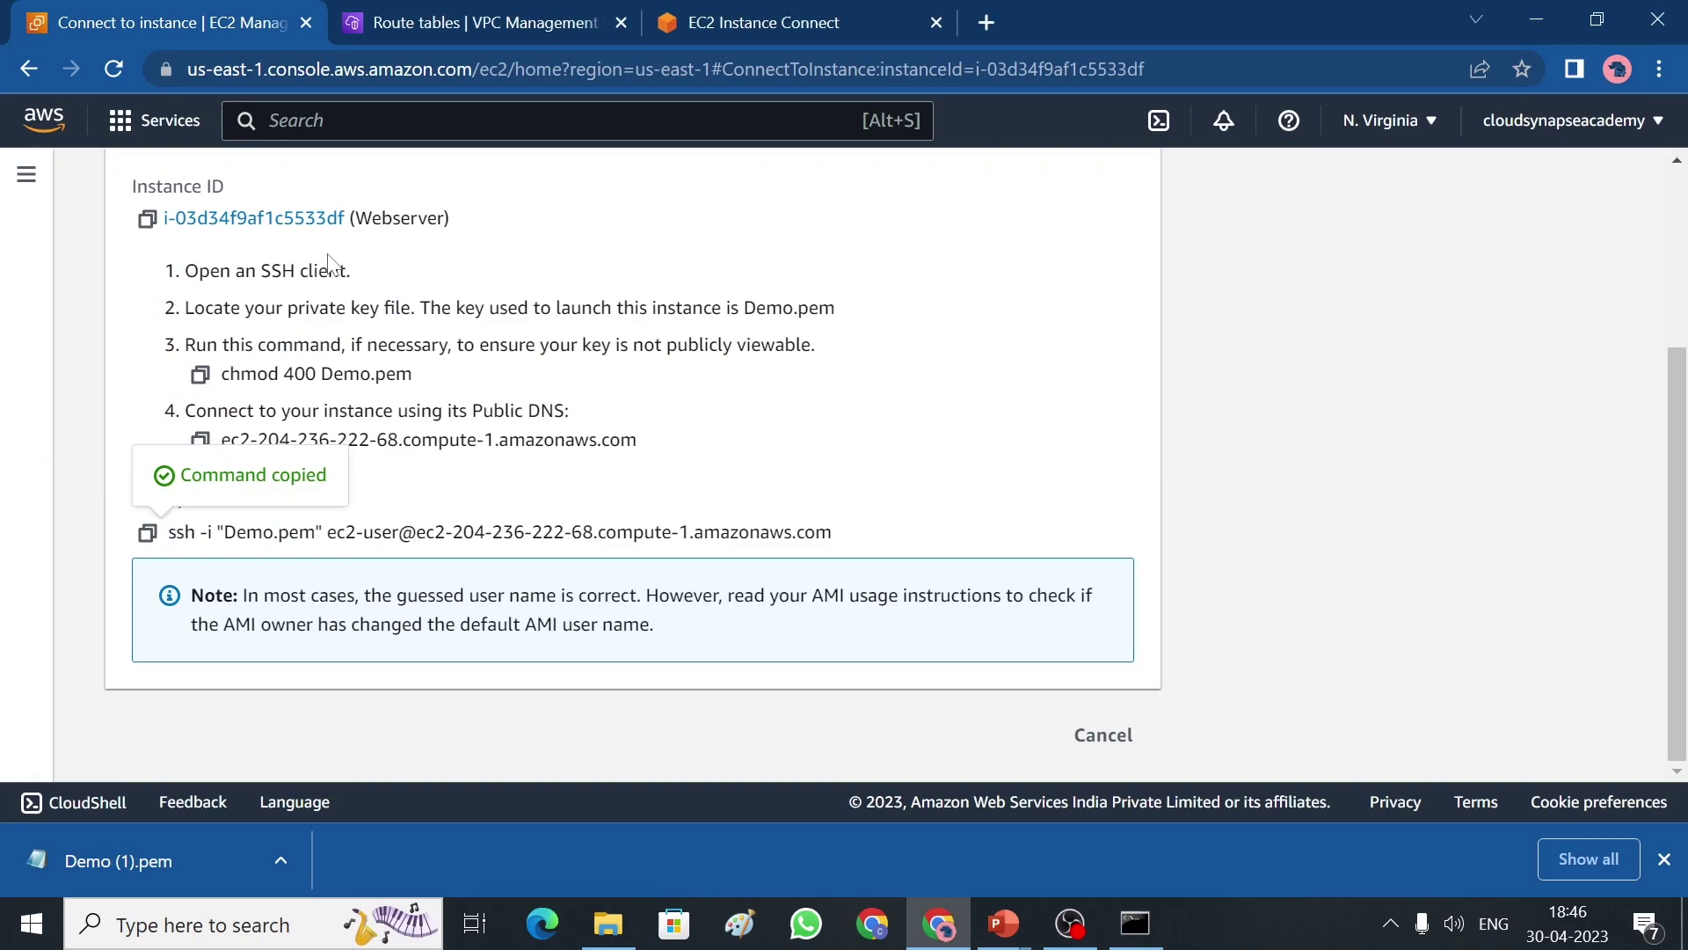
left_click_drag(1684, 534, 1684, 358)
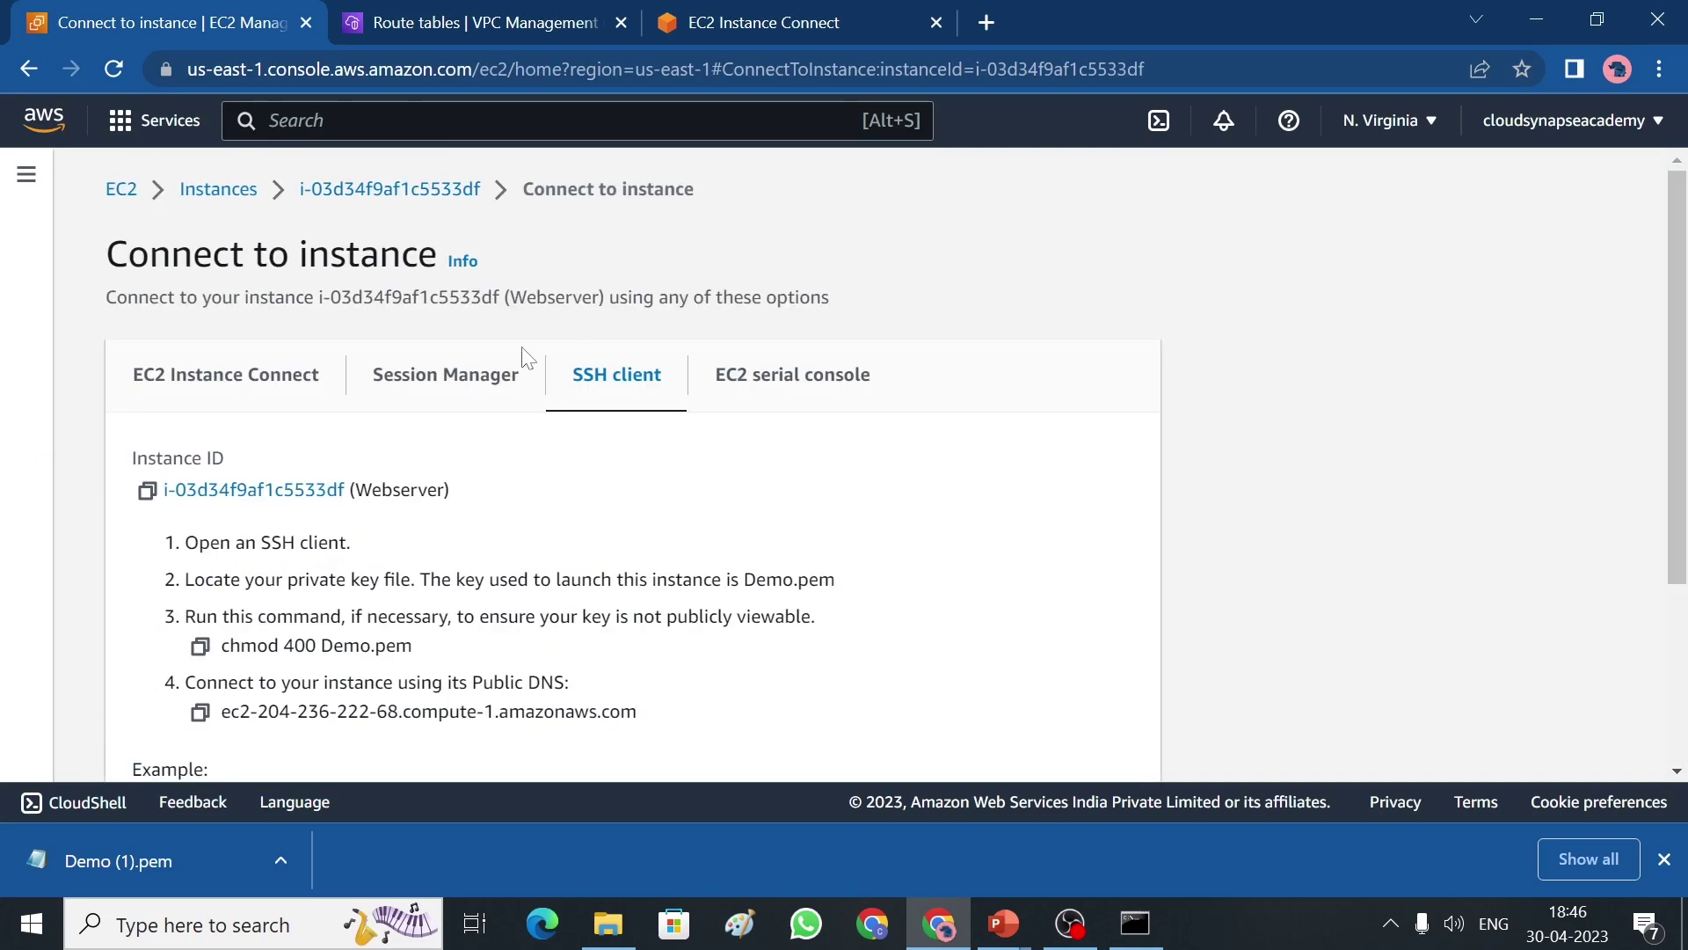
left_click(225, 199)
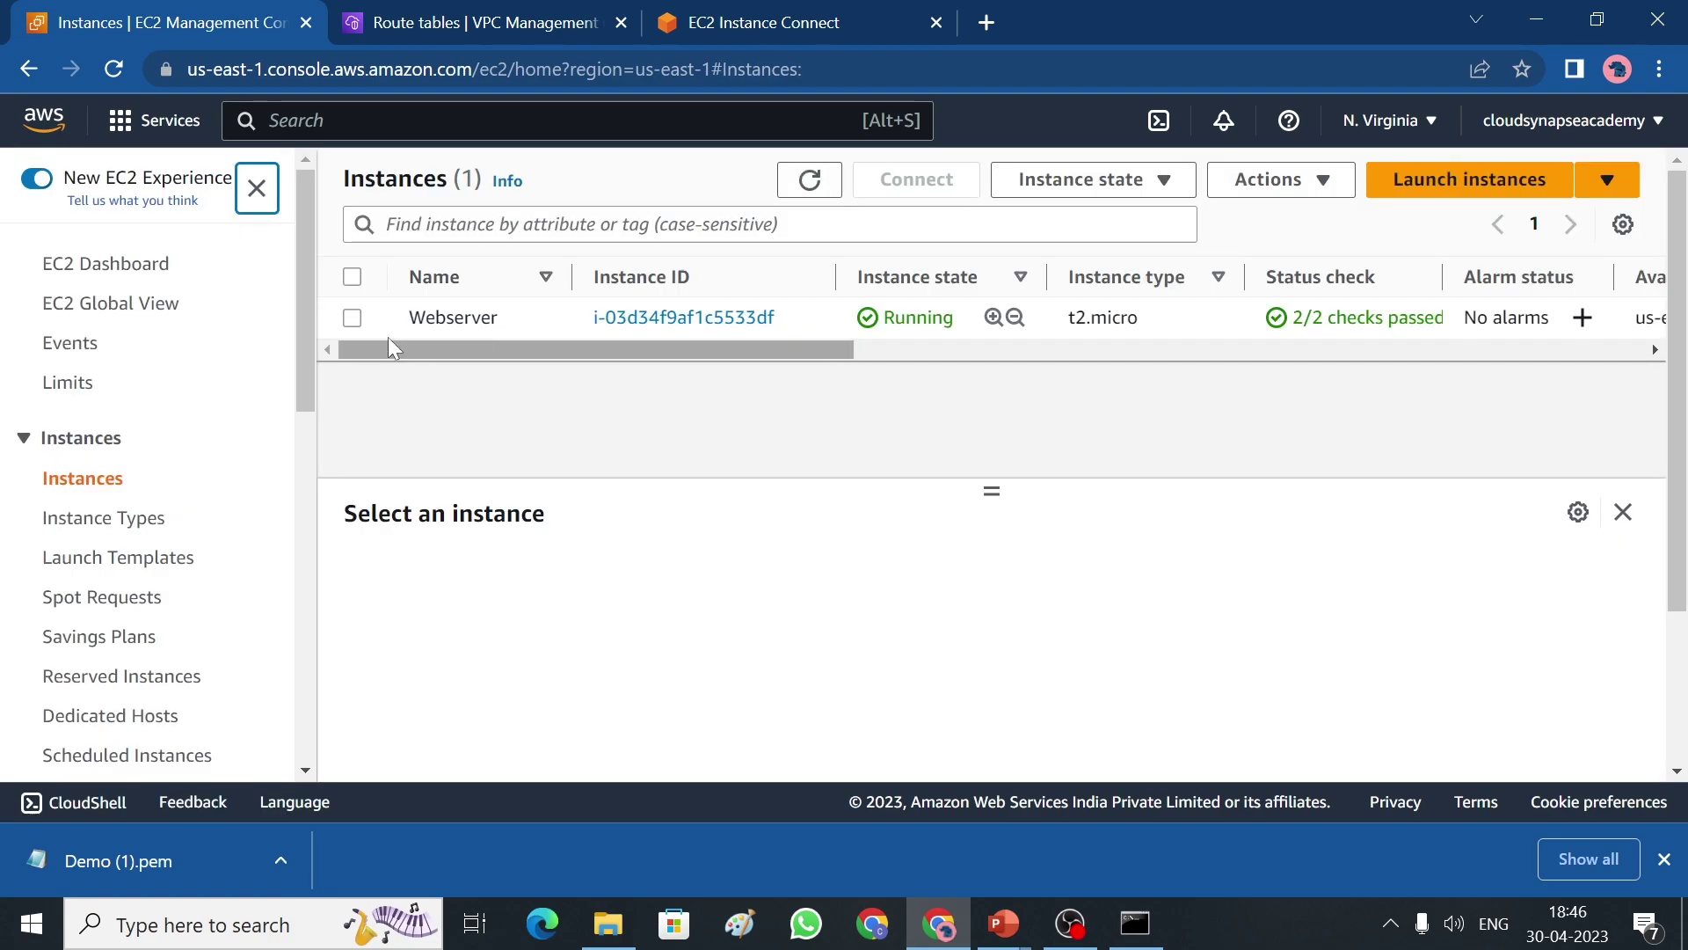
left_click(369, 322)
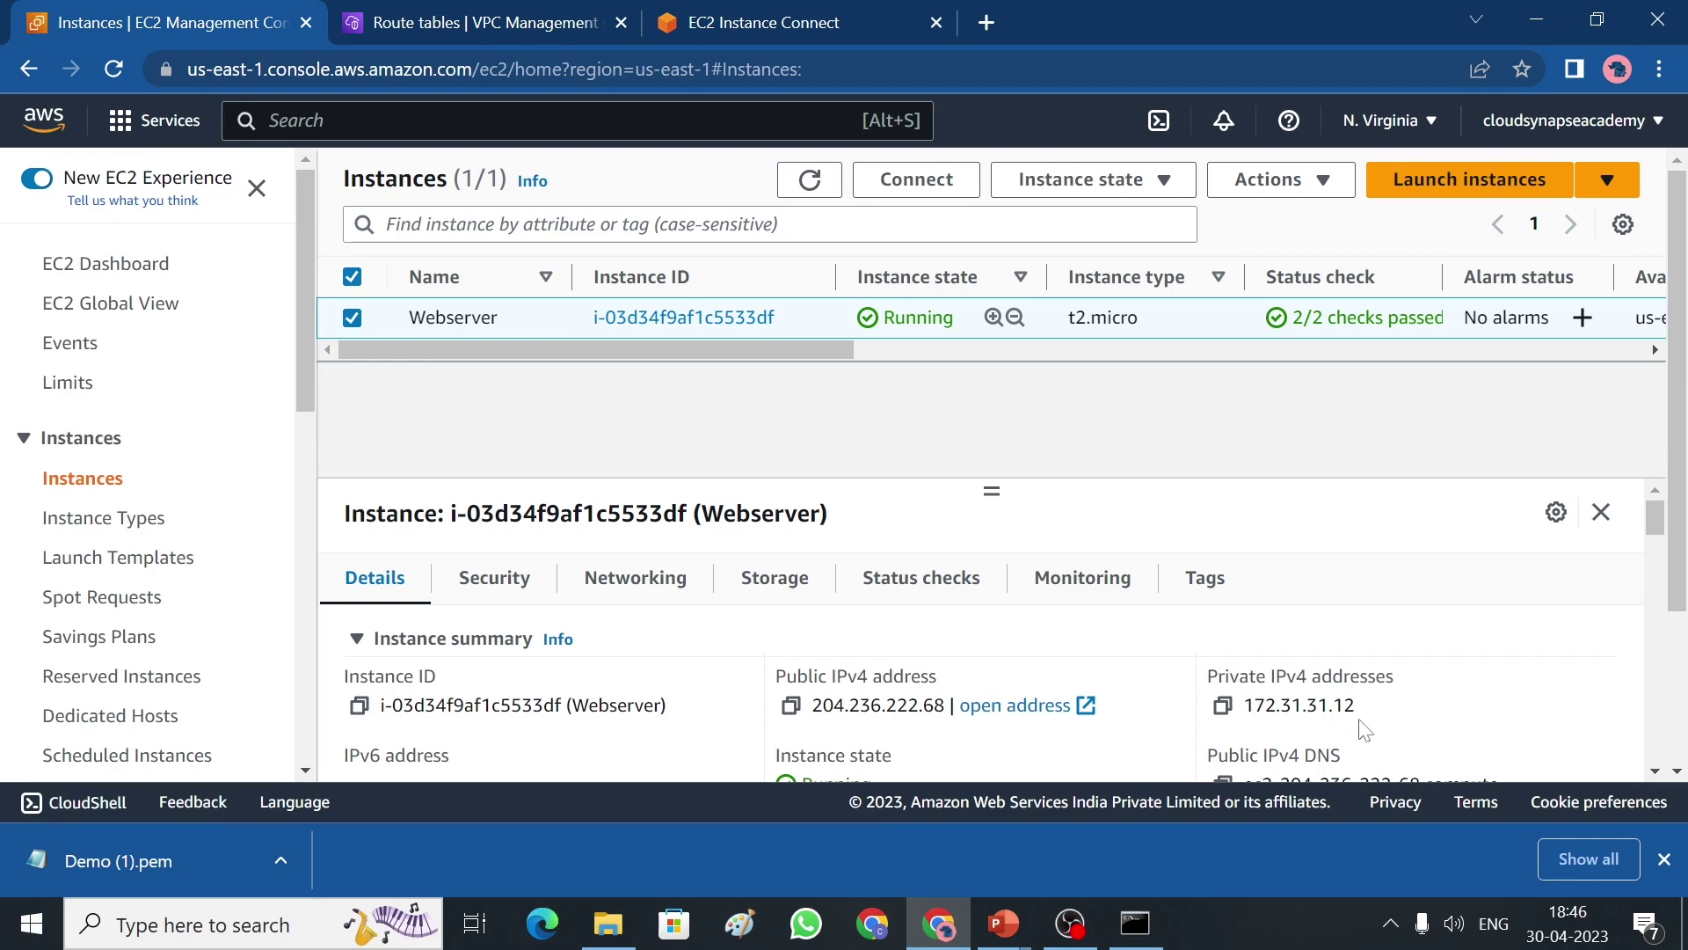
Close the EC2 Instance Connect page and return to the SSH terminal session, clearing its text selection.
left_click(788, 22)
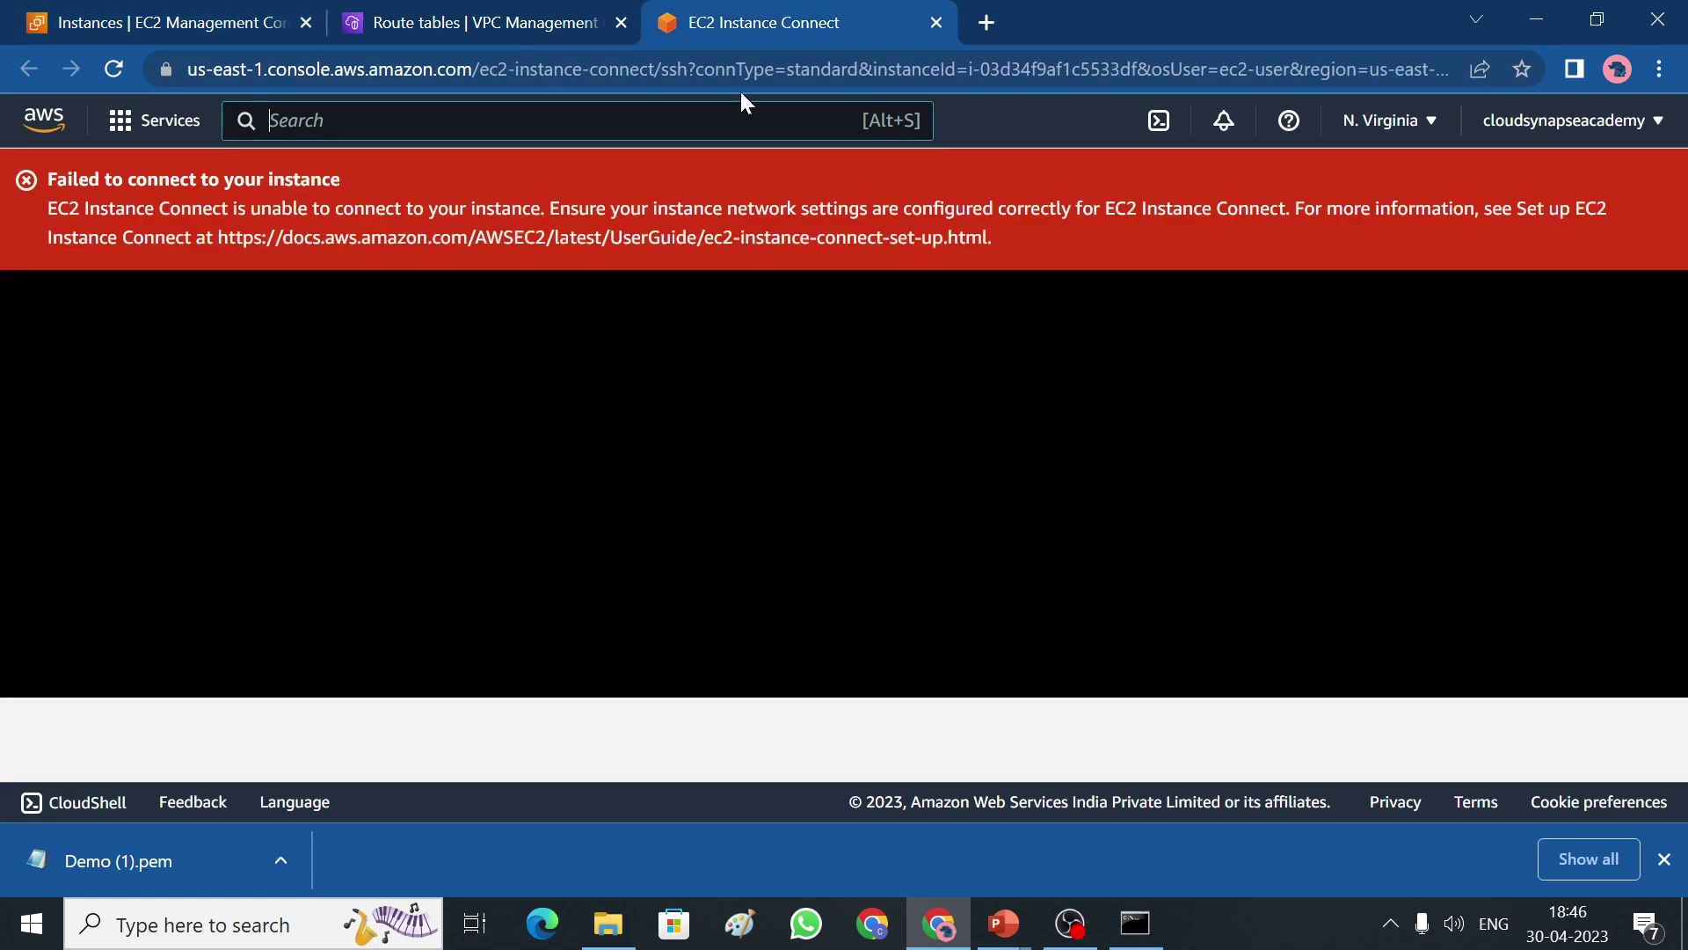
left_click(937, 23)
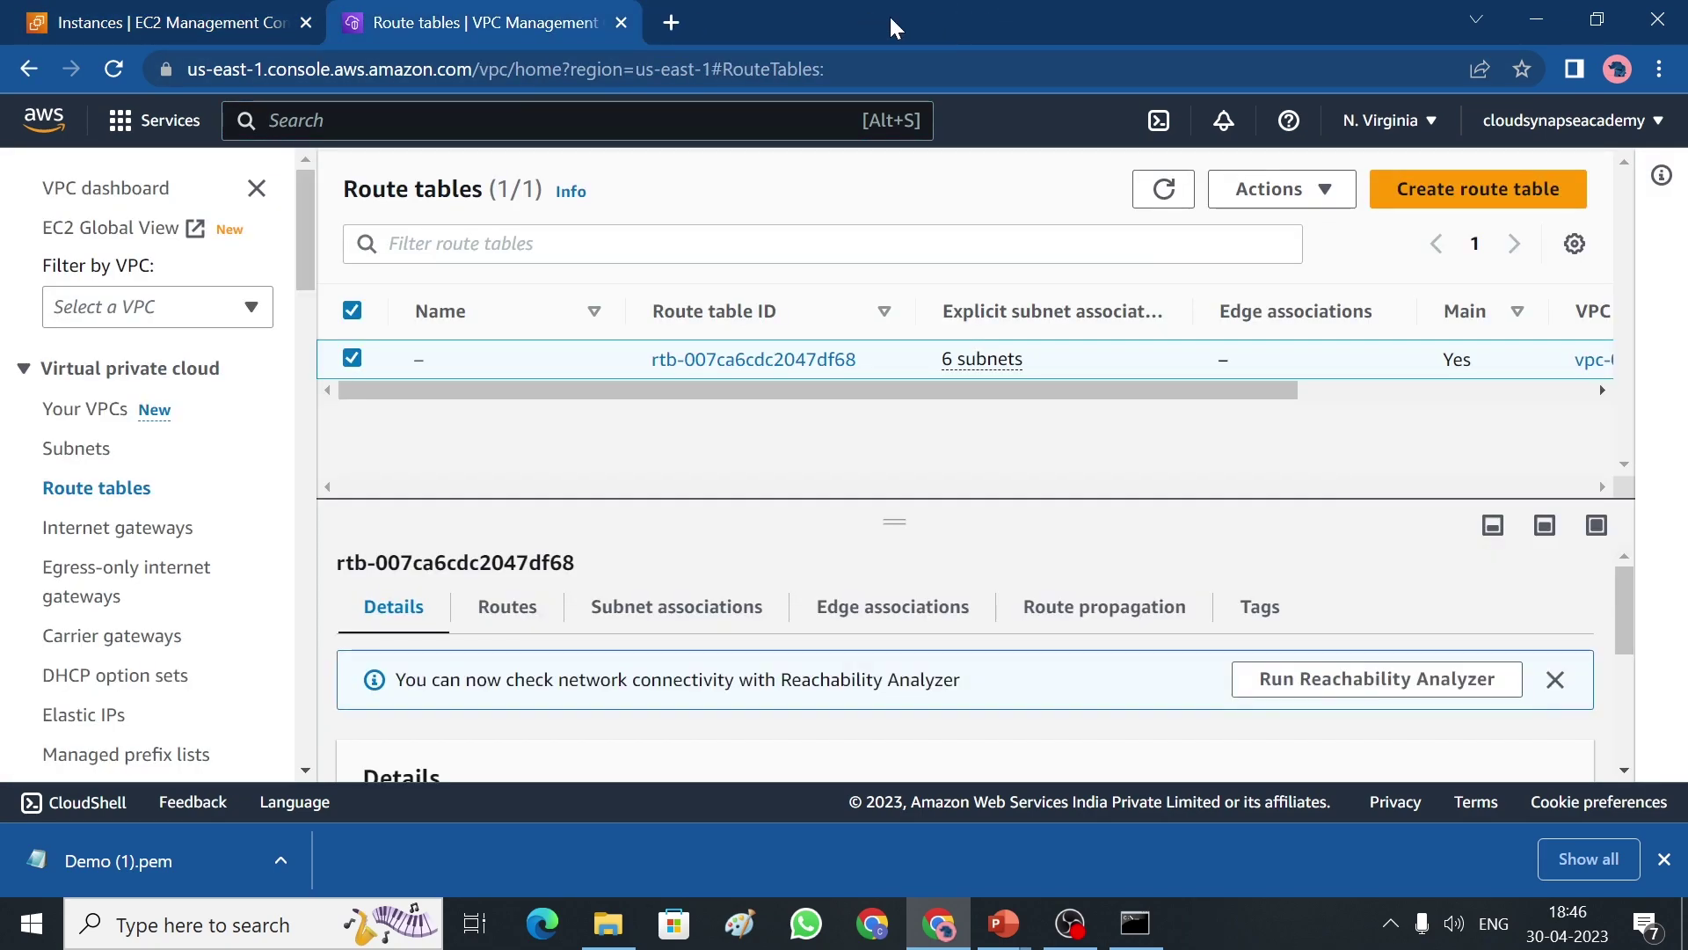
key("alt+Tab")
left_click(642, 283)
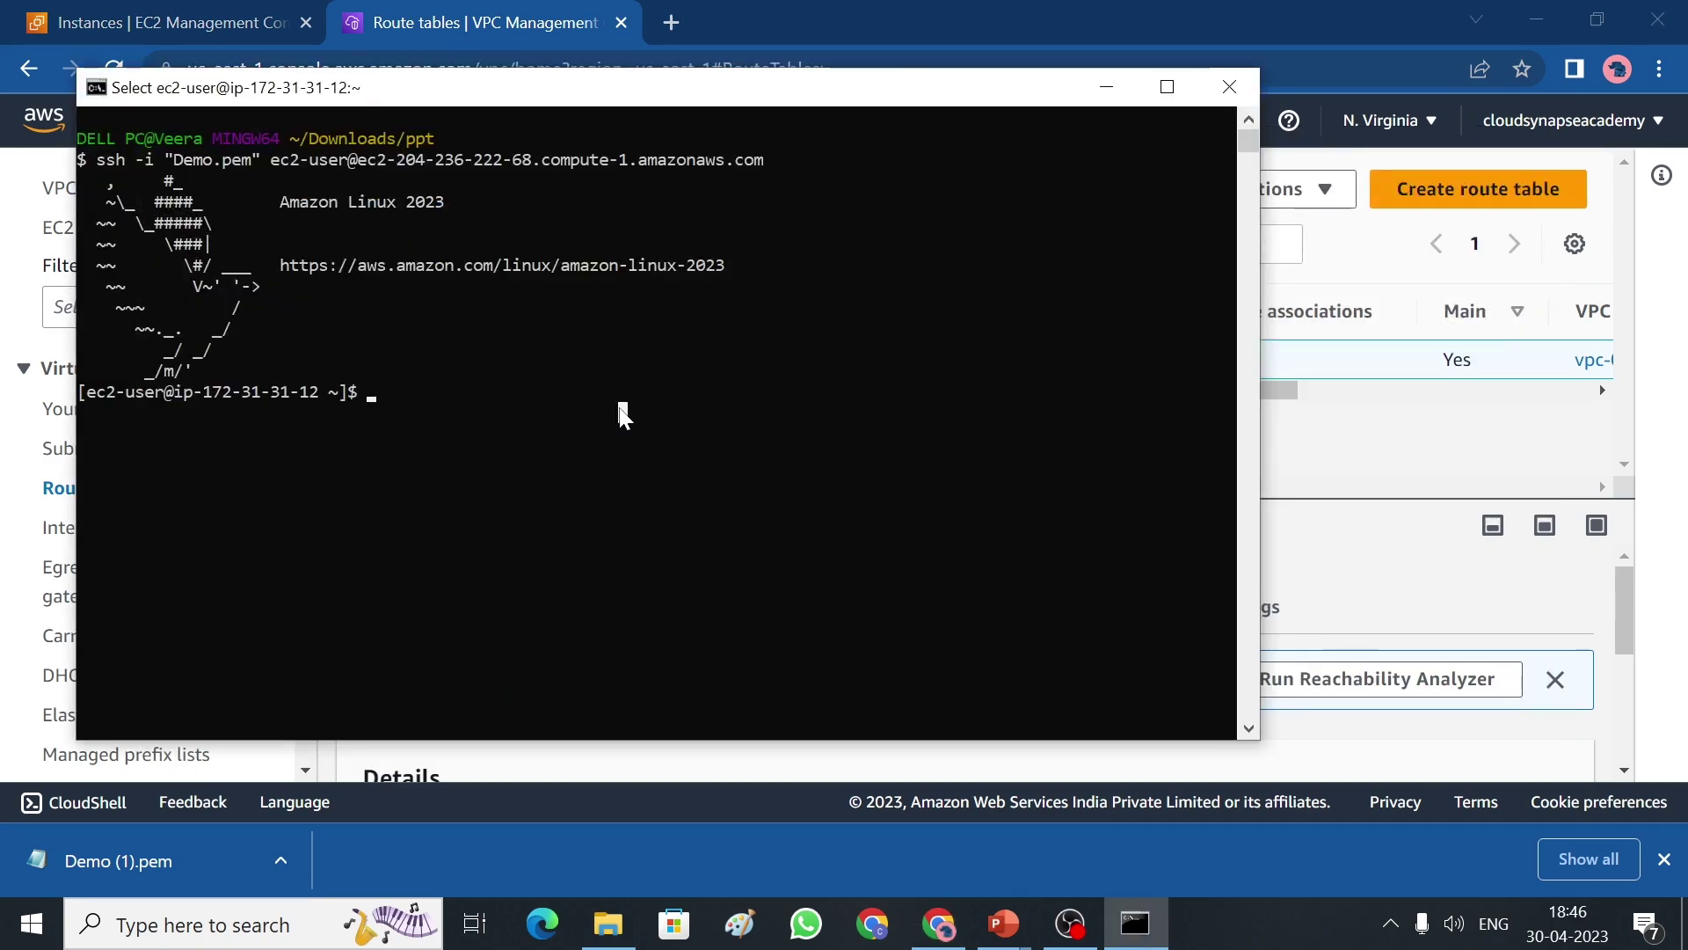
key("Escape")
Switch to the root user with sudo su and update the packages with yum update.
type("sudo ")
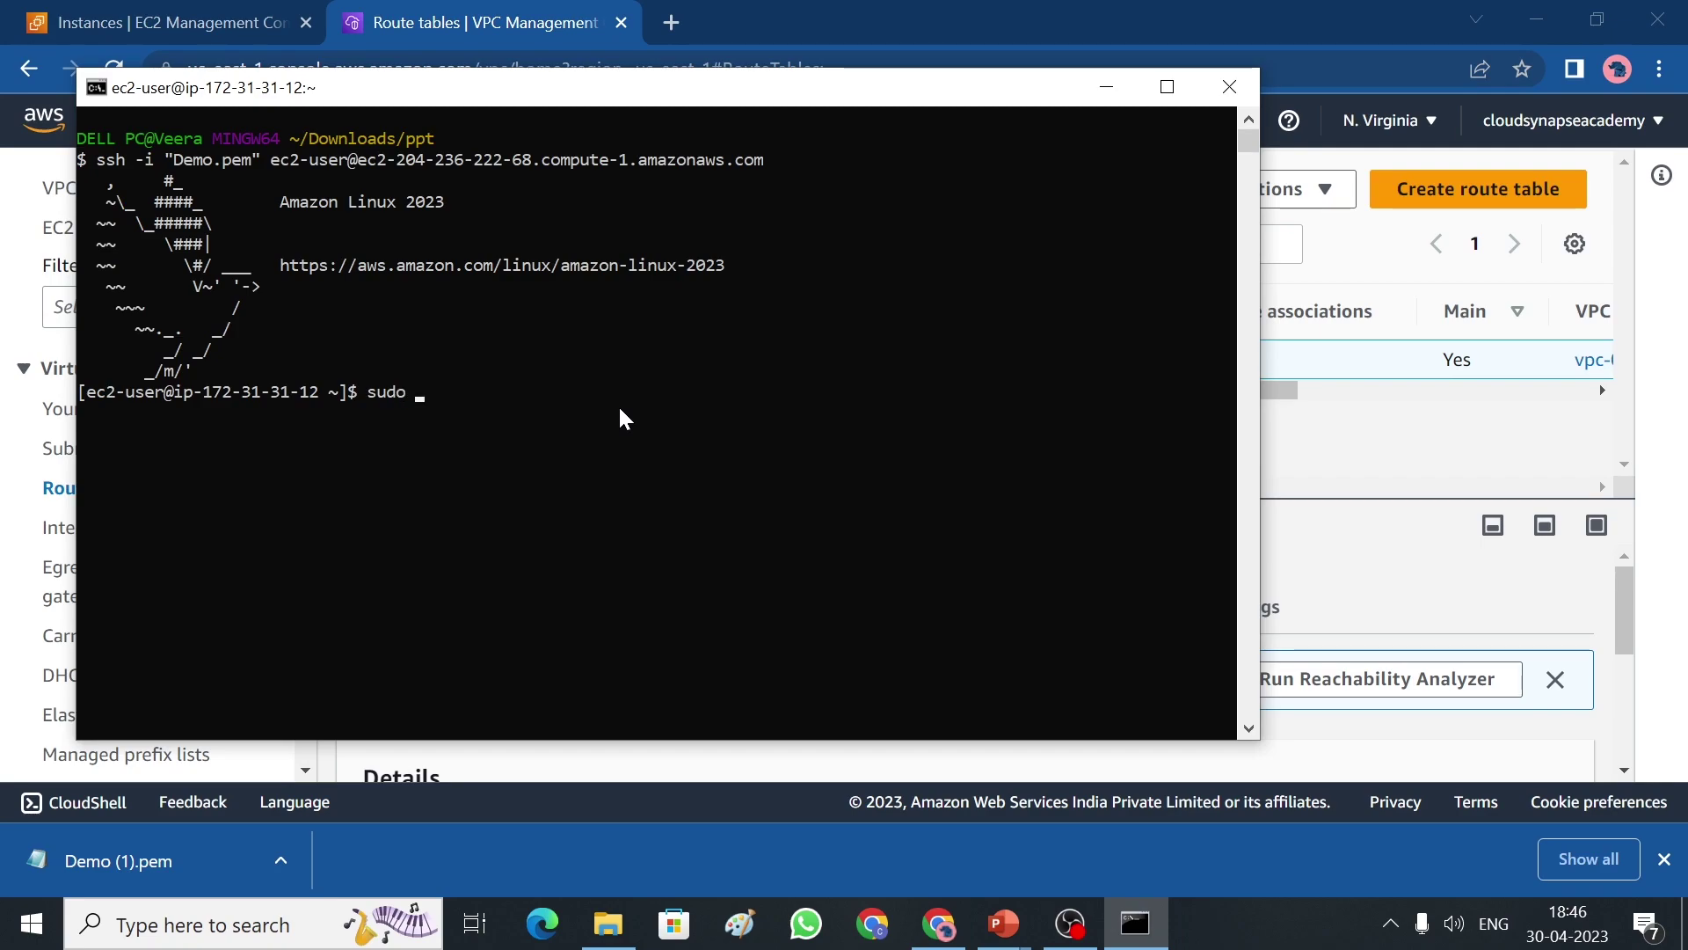
type("ss")
key("BackSpace")
type("u")
key("Return")
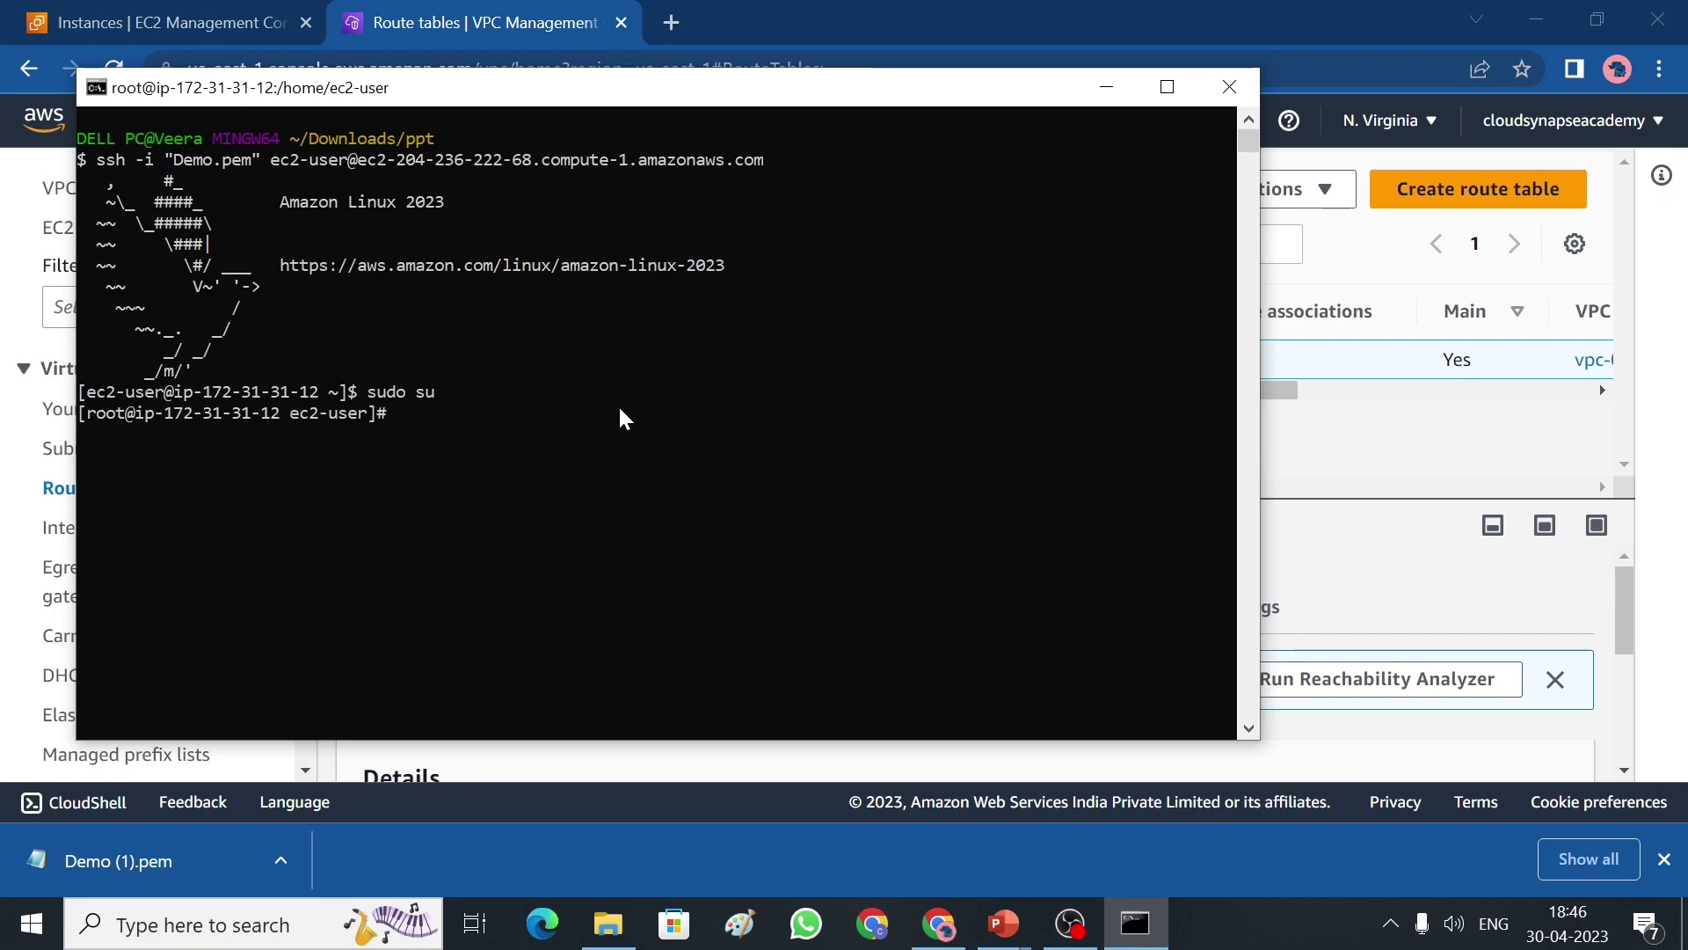
type("yum update")
key("Return")
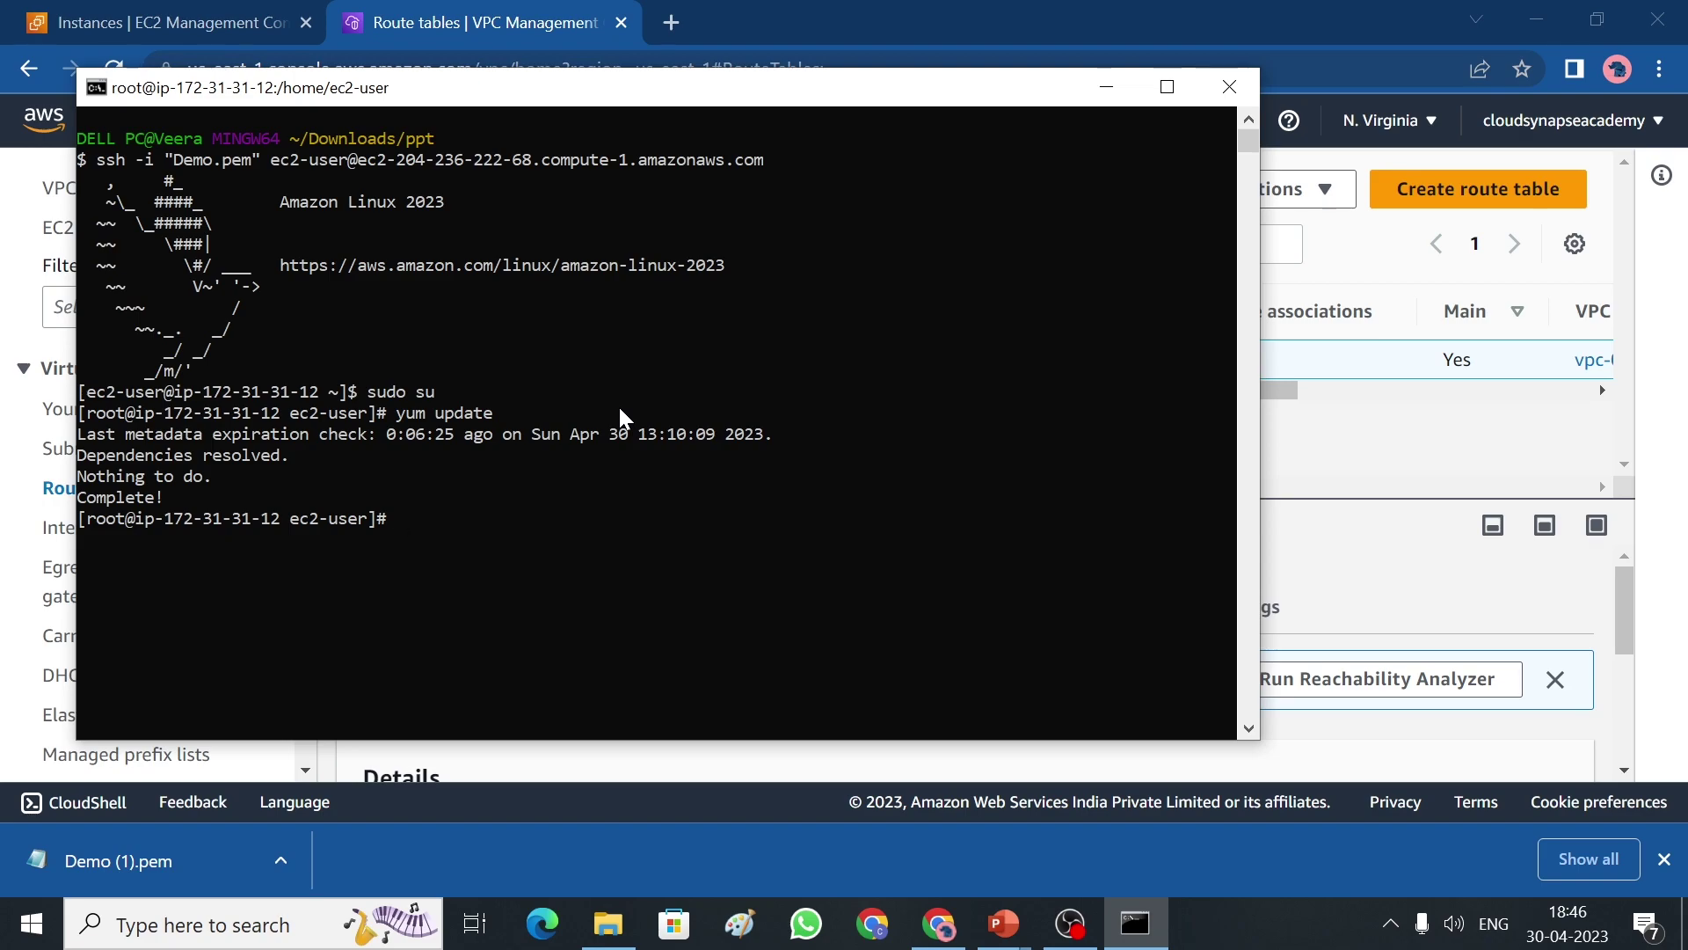
Install the Apache web server with yum install httpd, answering y to the confirmation.
type("yum install httpd")
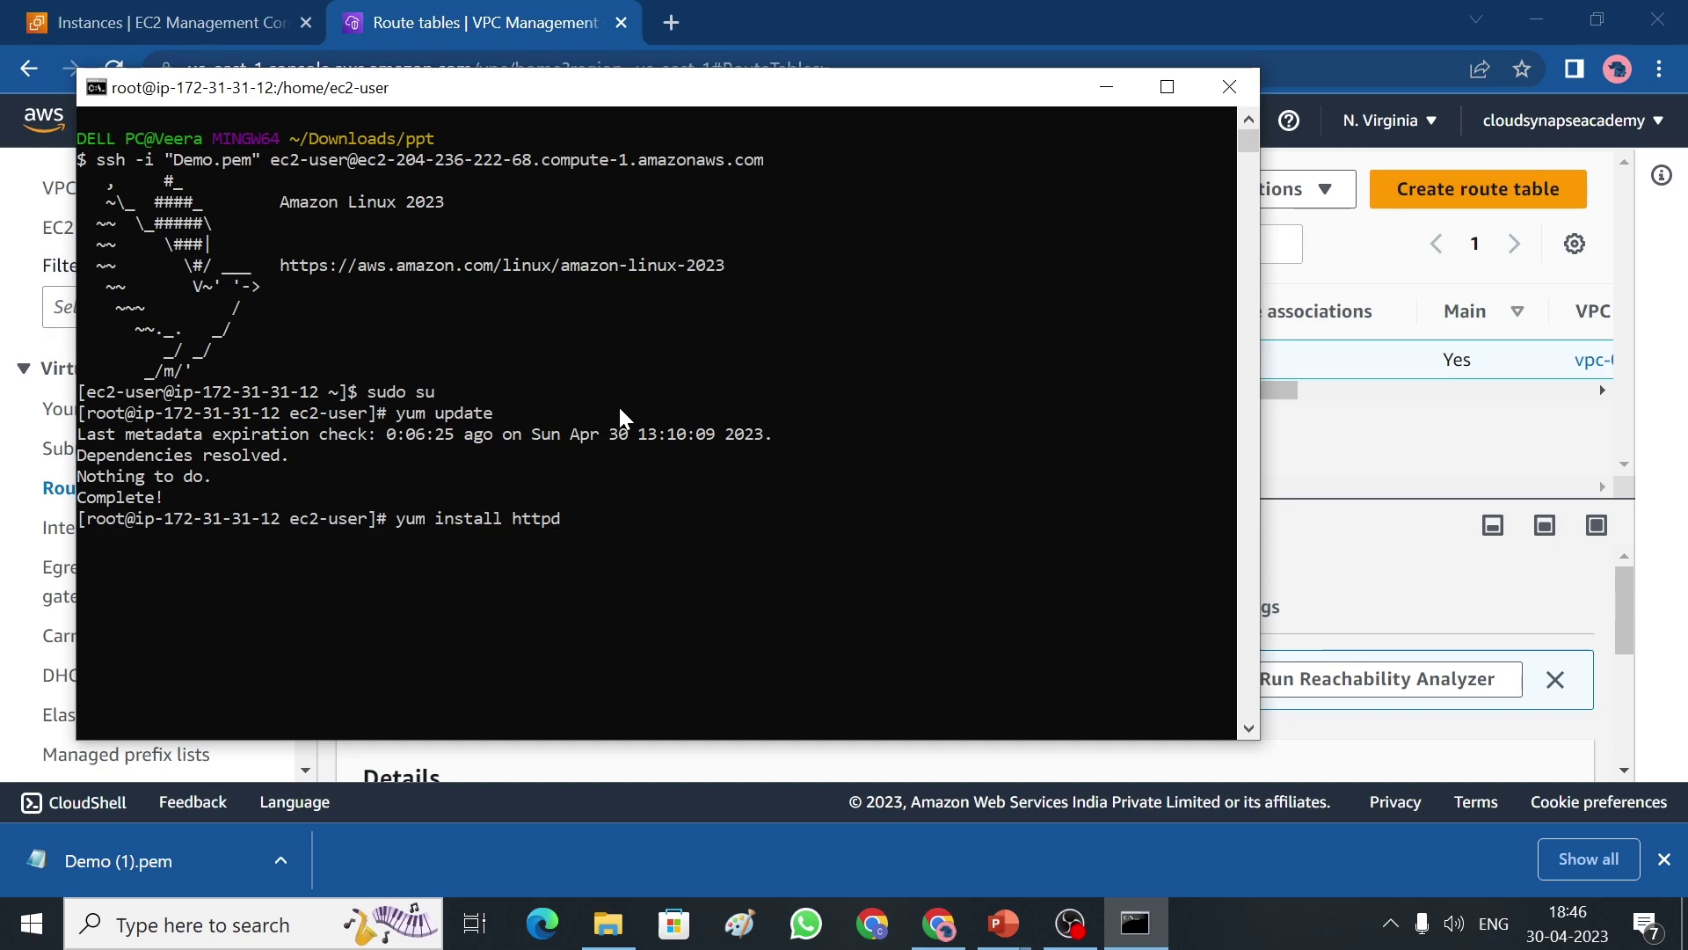
key("Return")
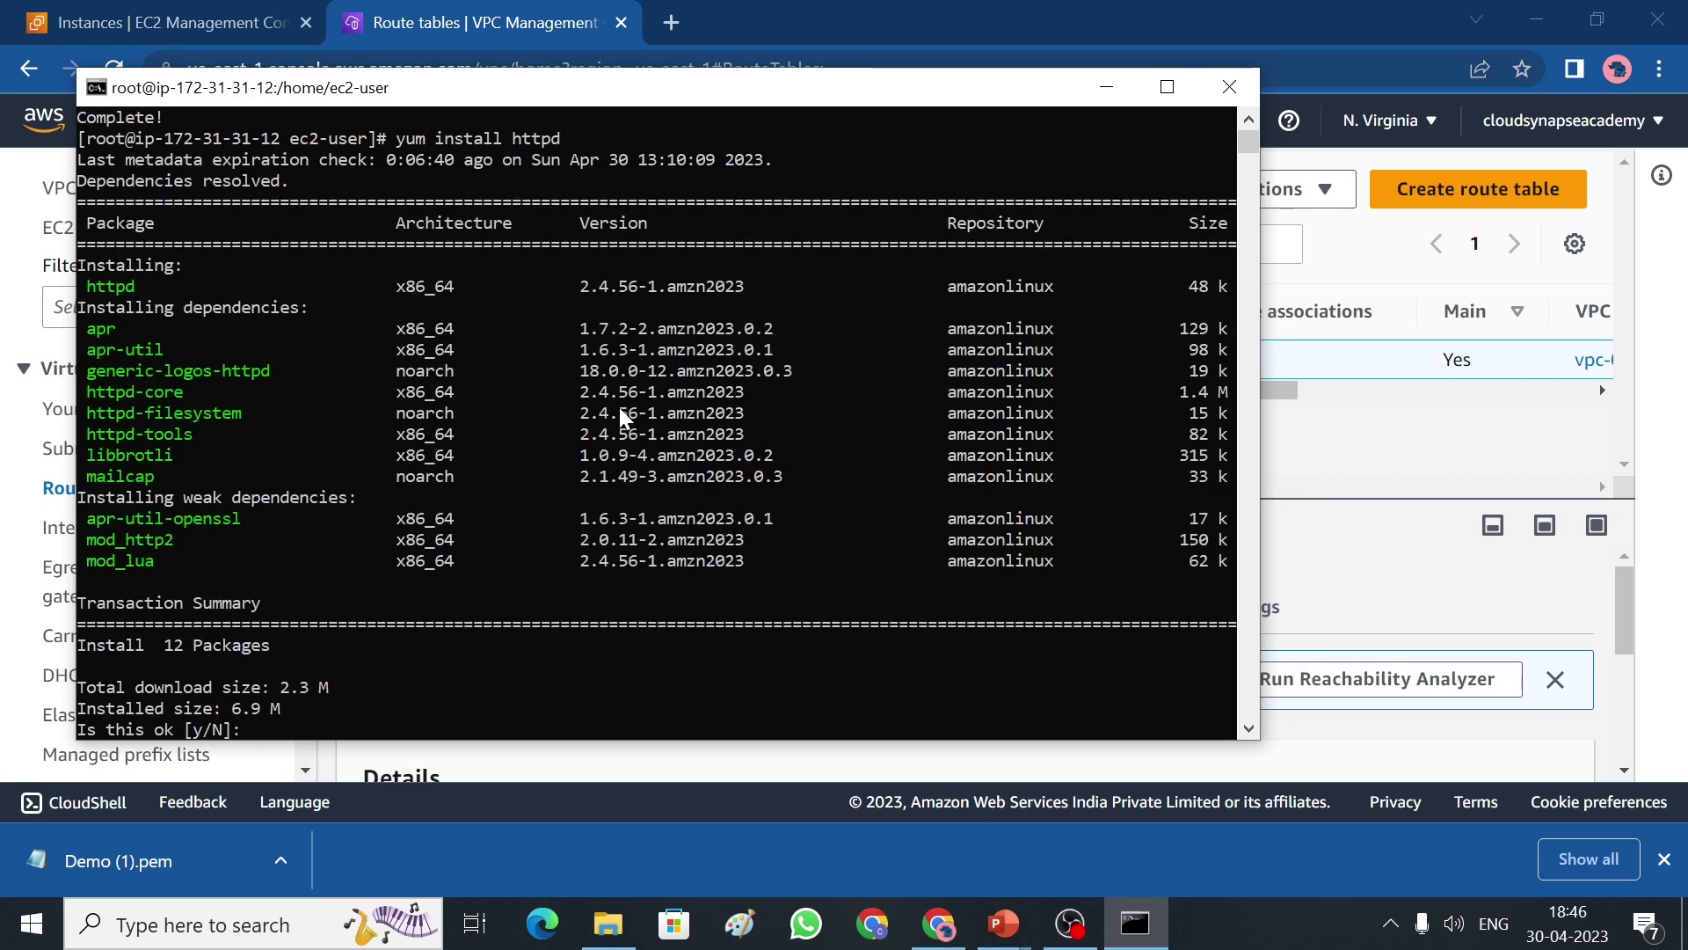
type("y")
key("Return")
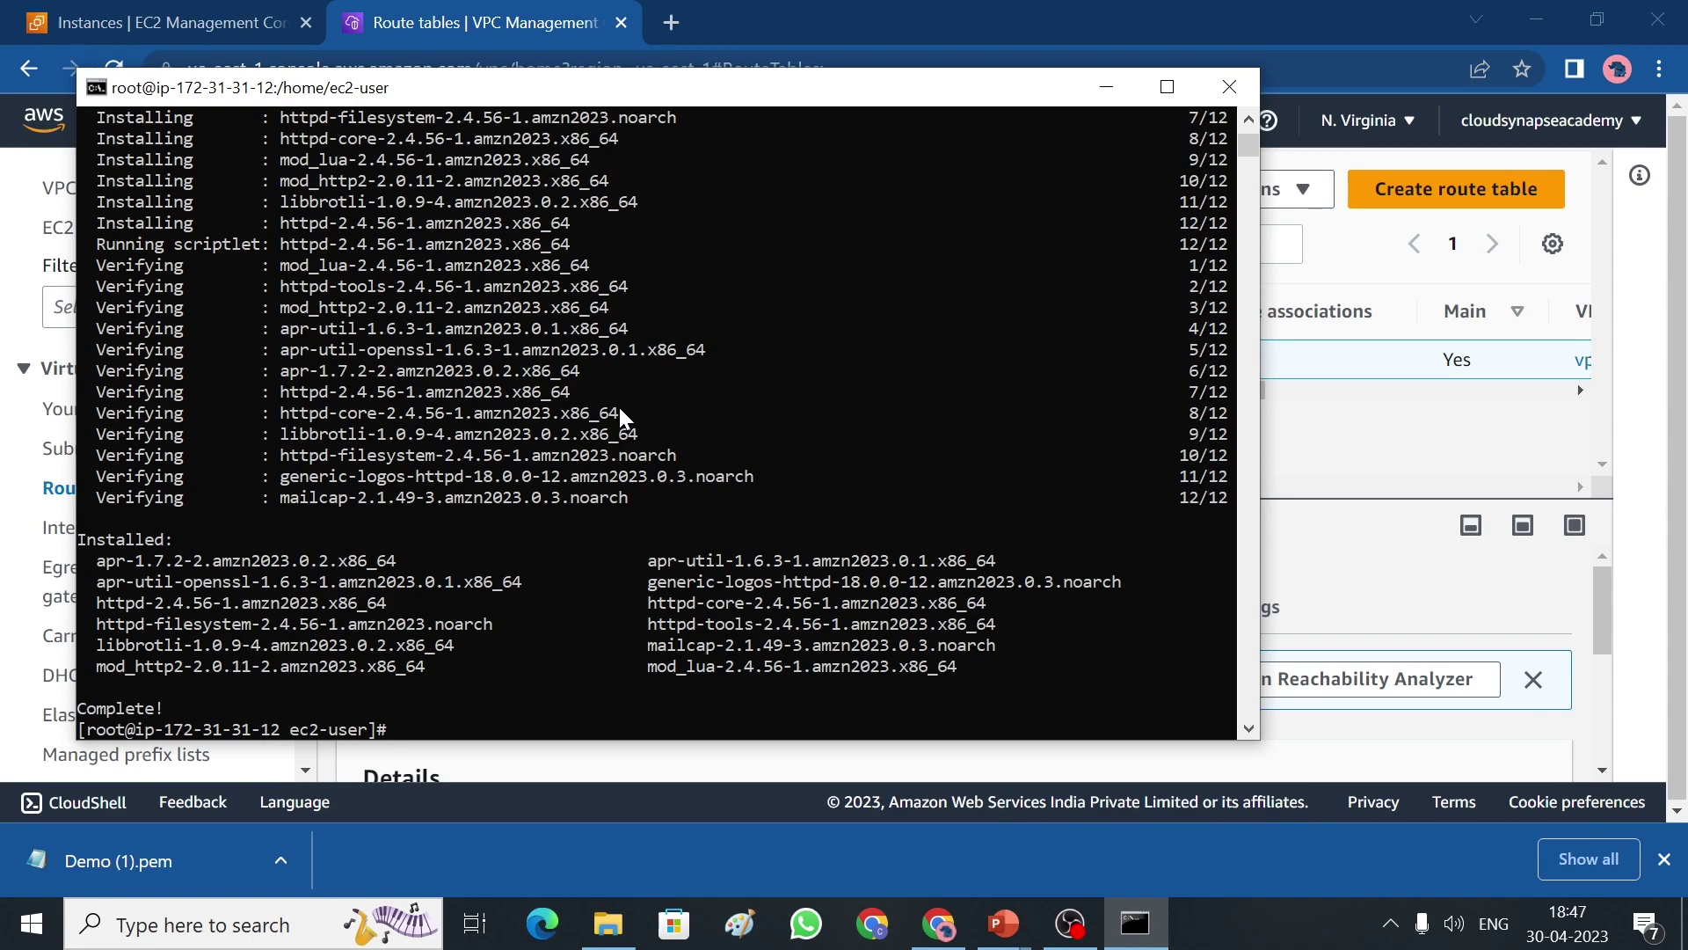
Start the web server with service httpd start.
type("servi")
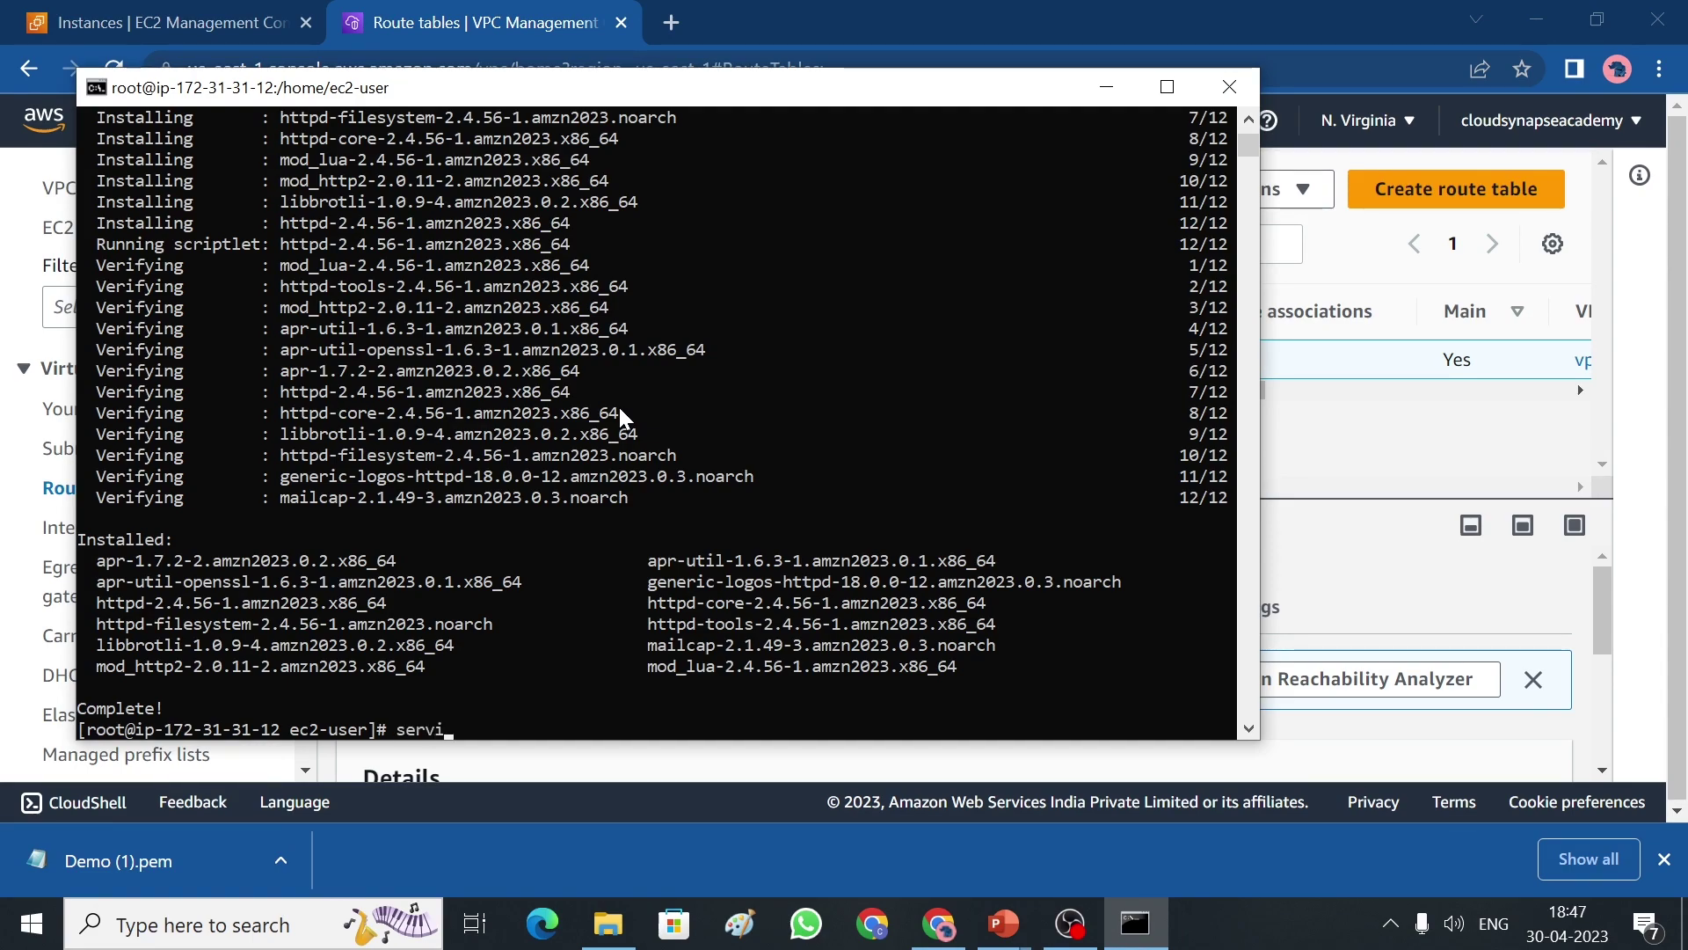
type("ce httpd start")
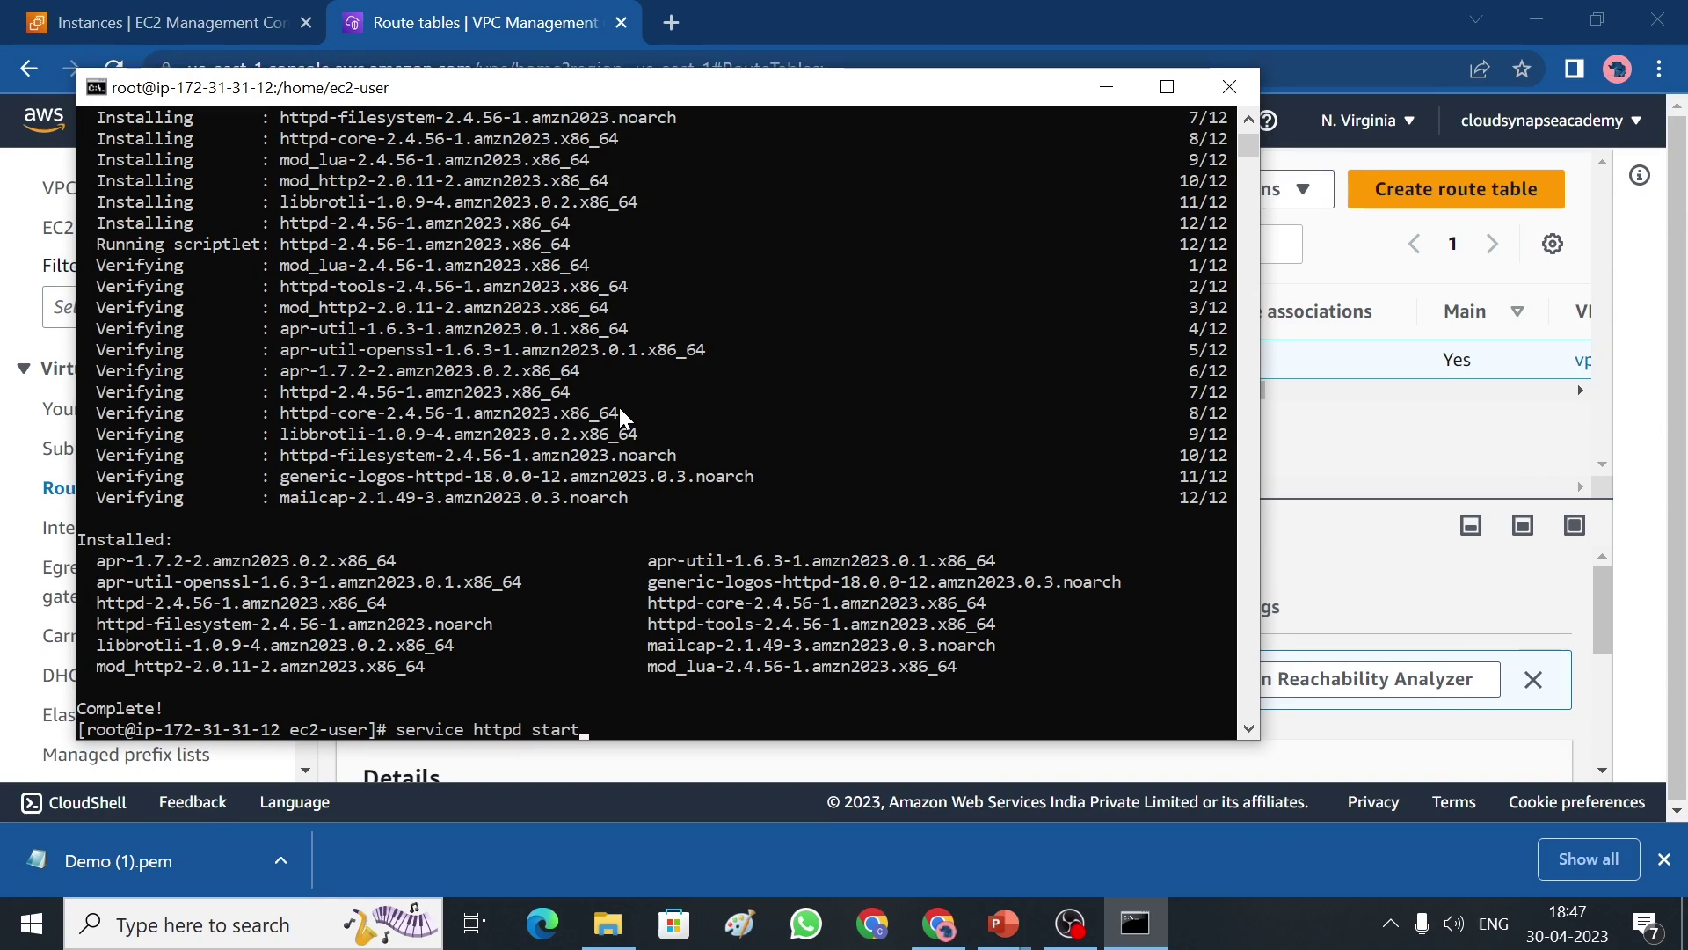
key("Return")
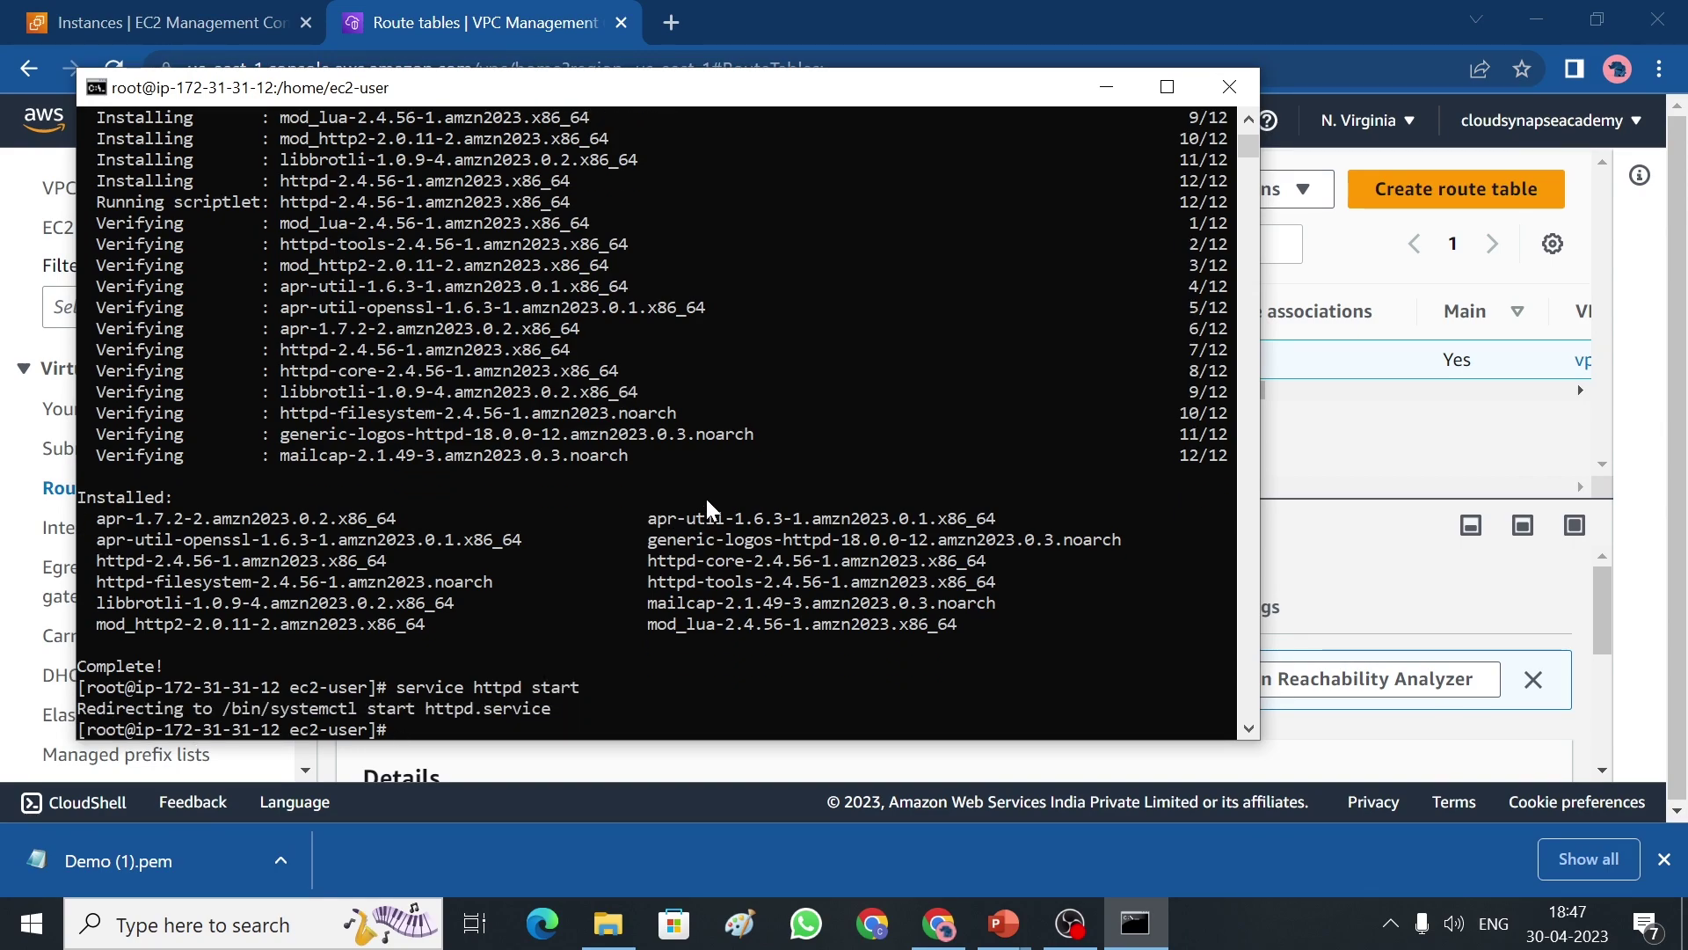
Copy the Webserver instance's public IPv4 address, load it in a new browser tab to test the site, and return to the instance list.
left_click(1305, 440)
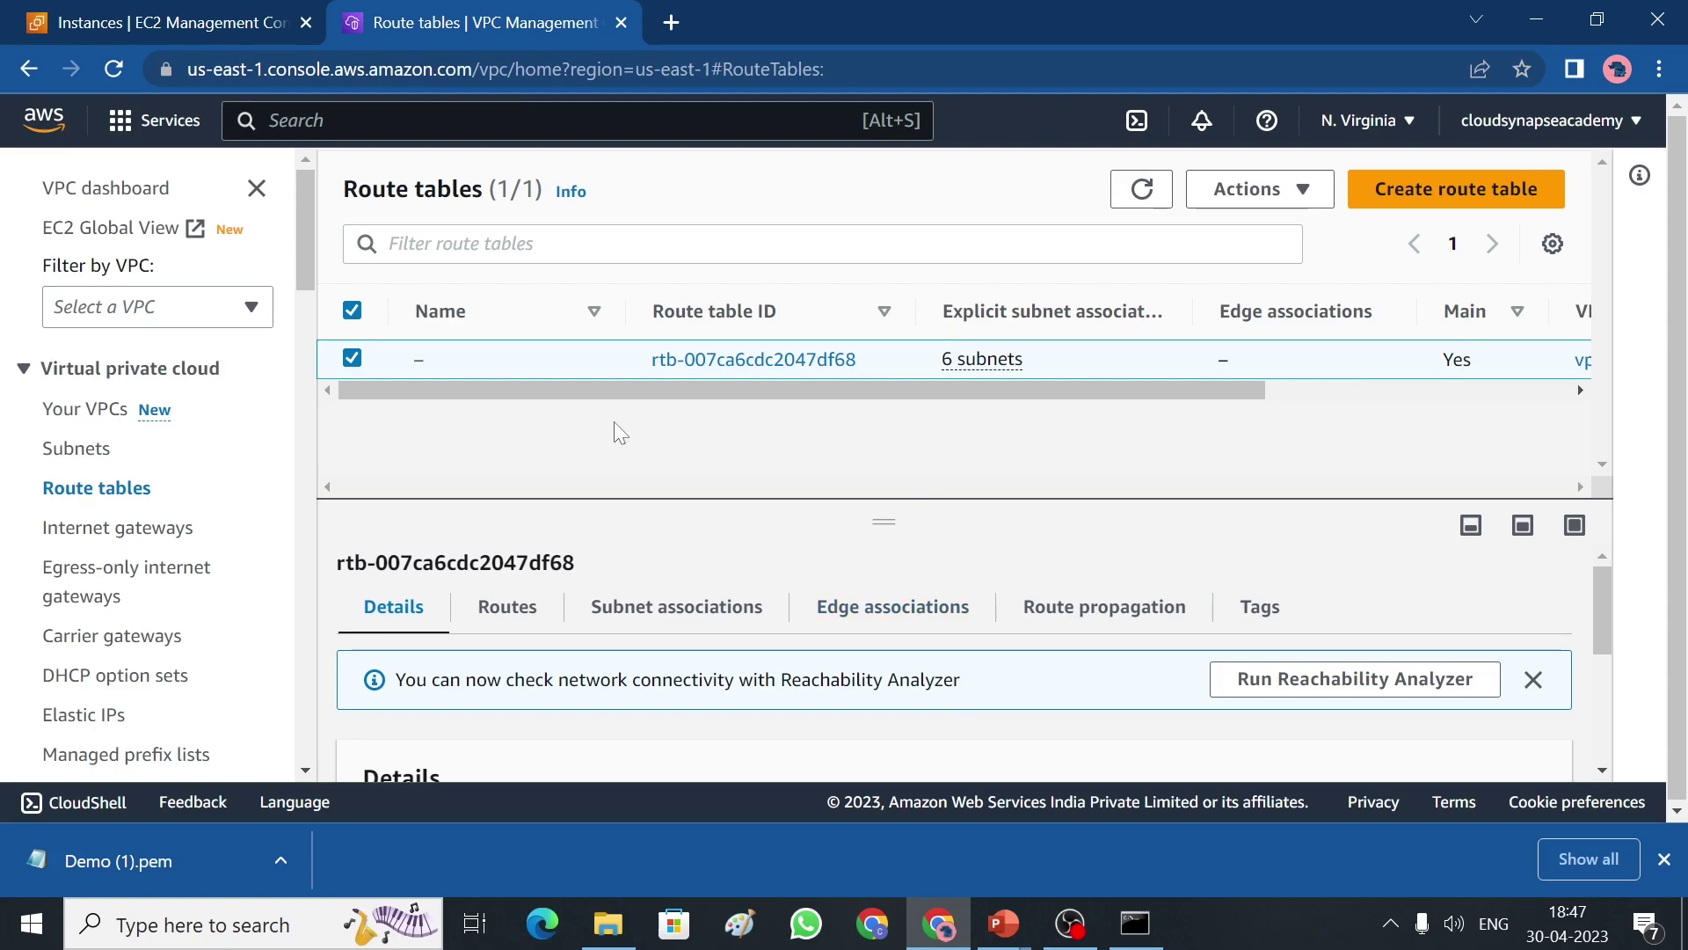
left_click(218, 24)
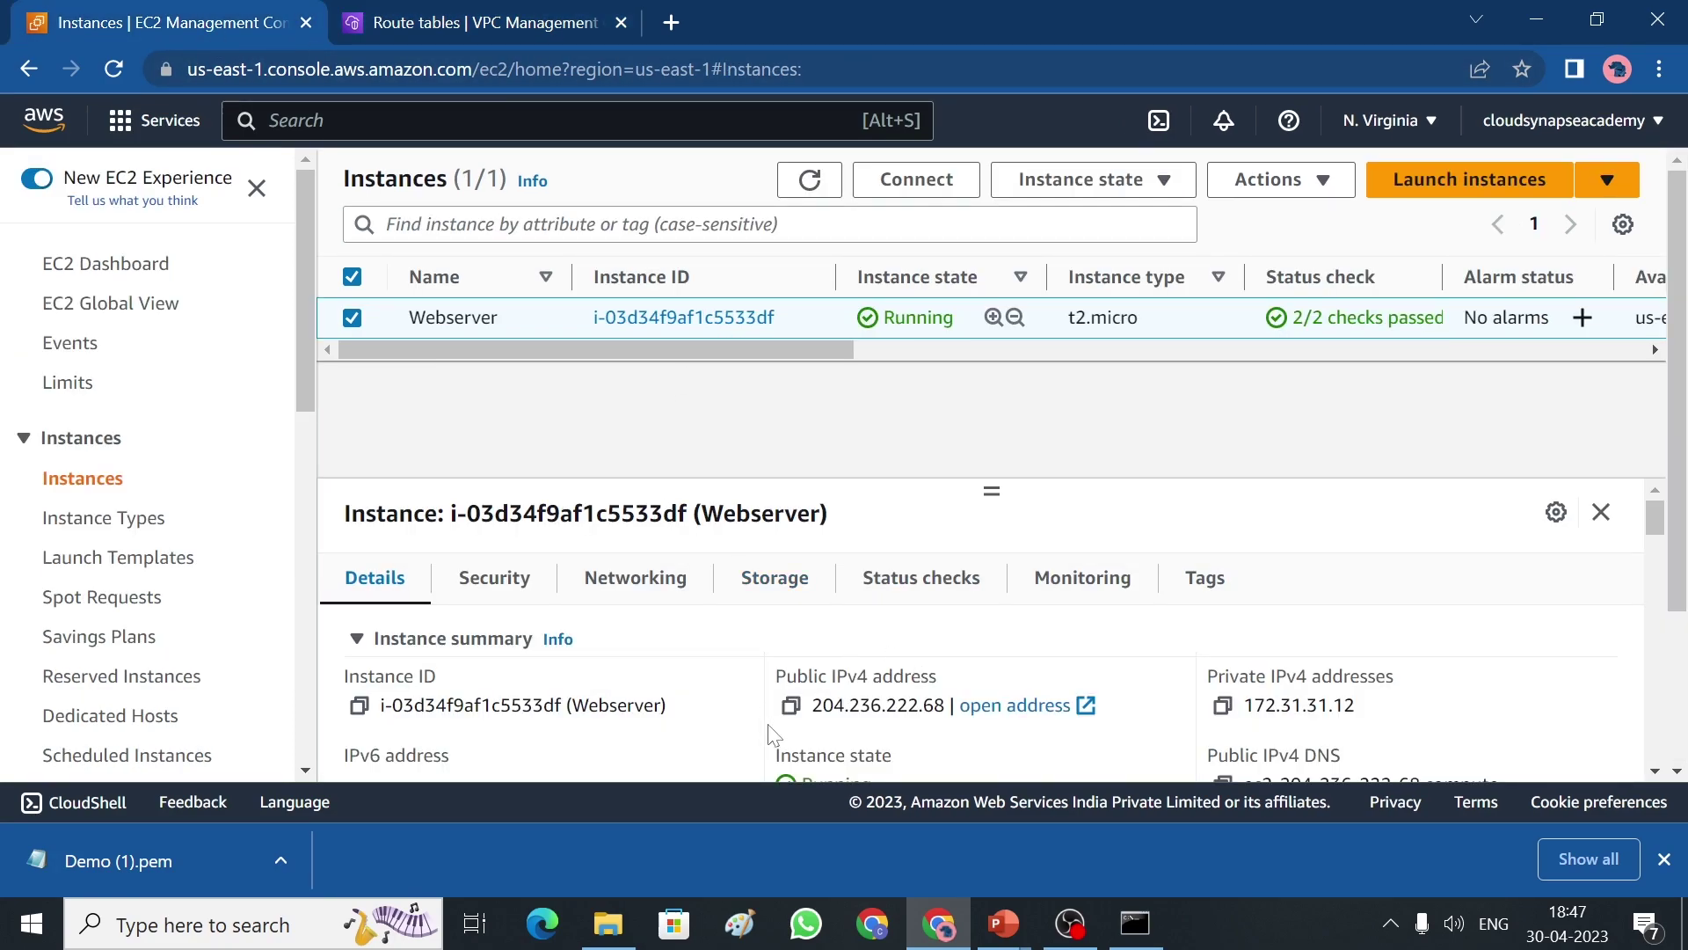
left_click(790, 709)
left_click(672, 22)
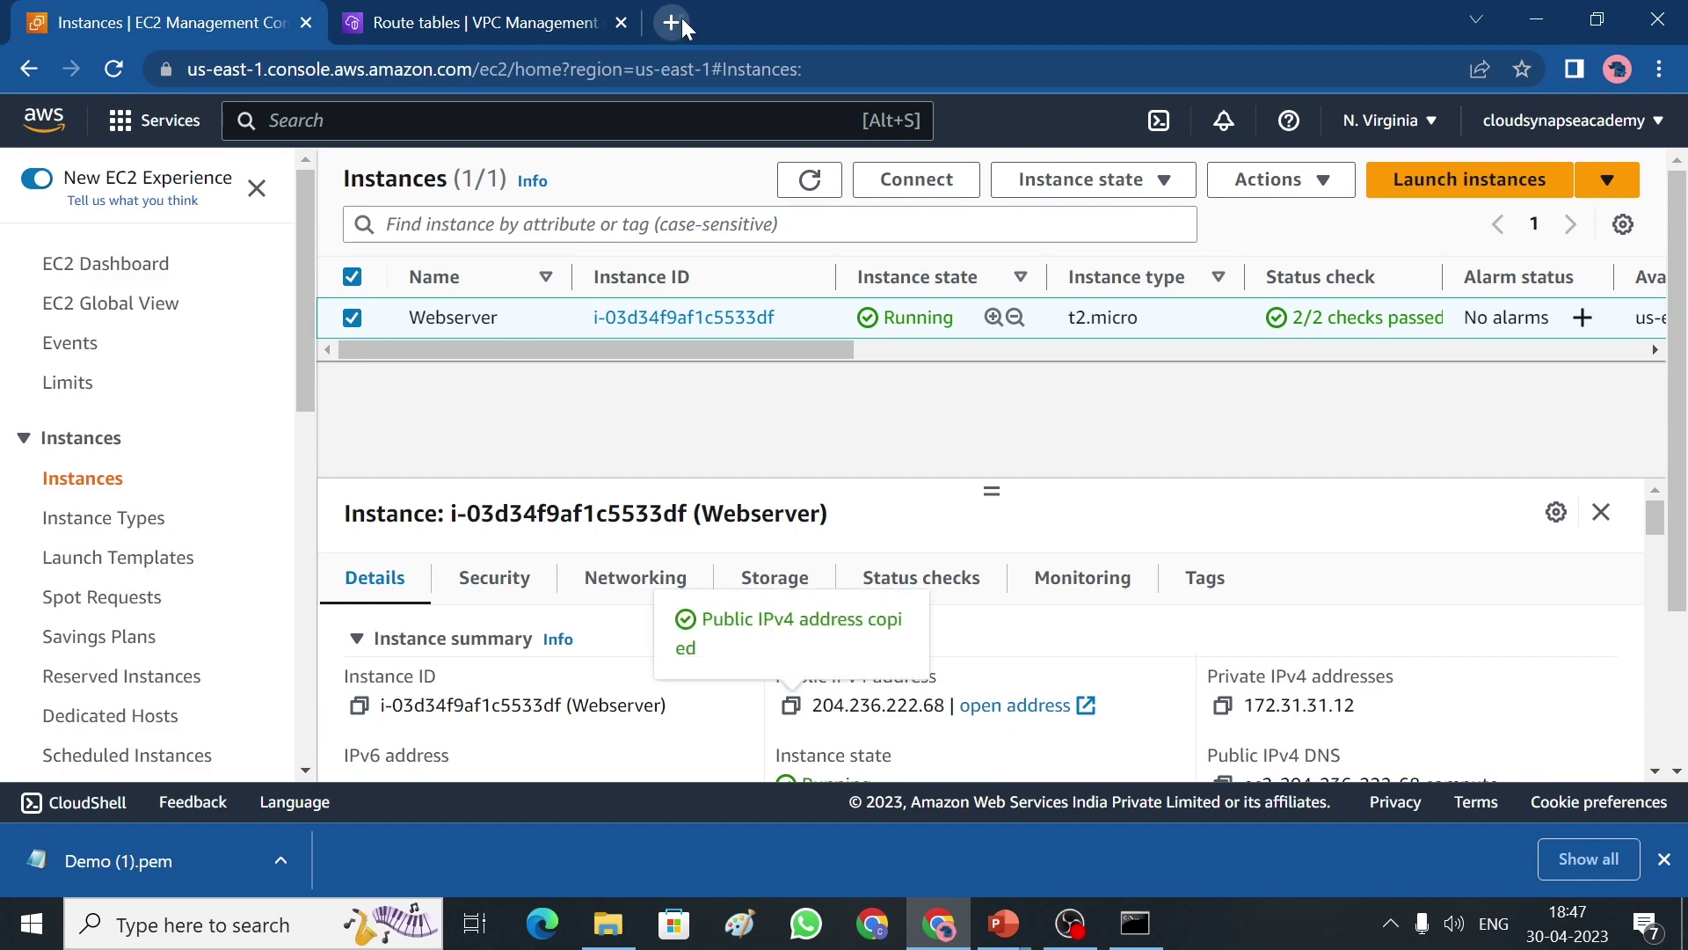
key("ctrl+v")
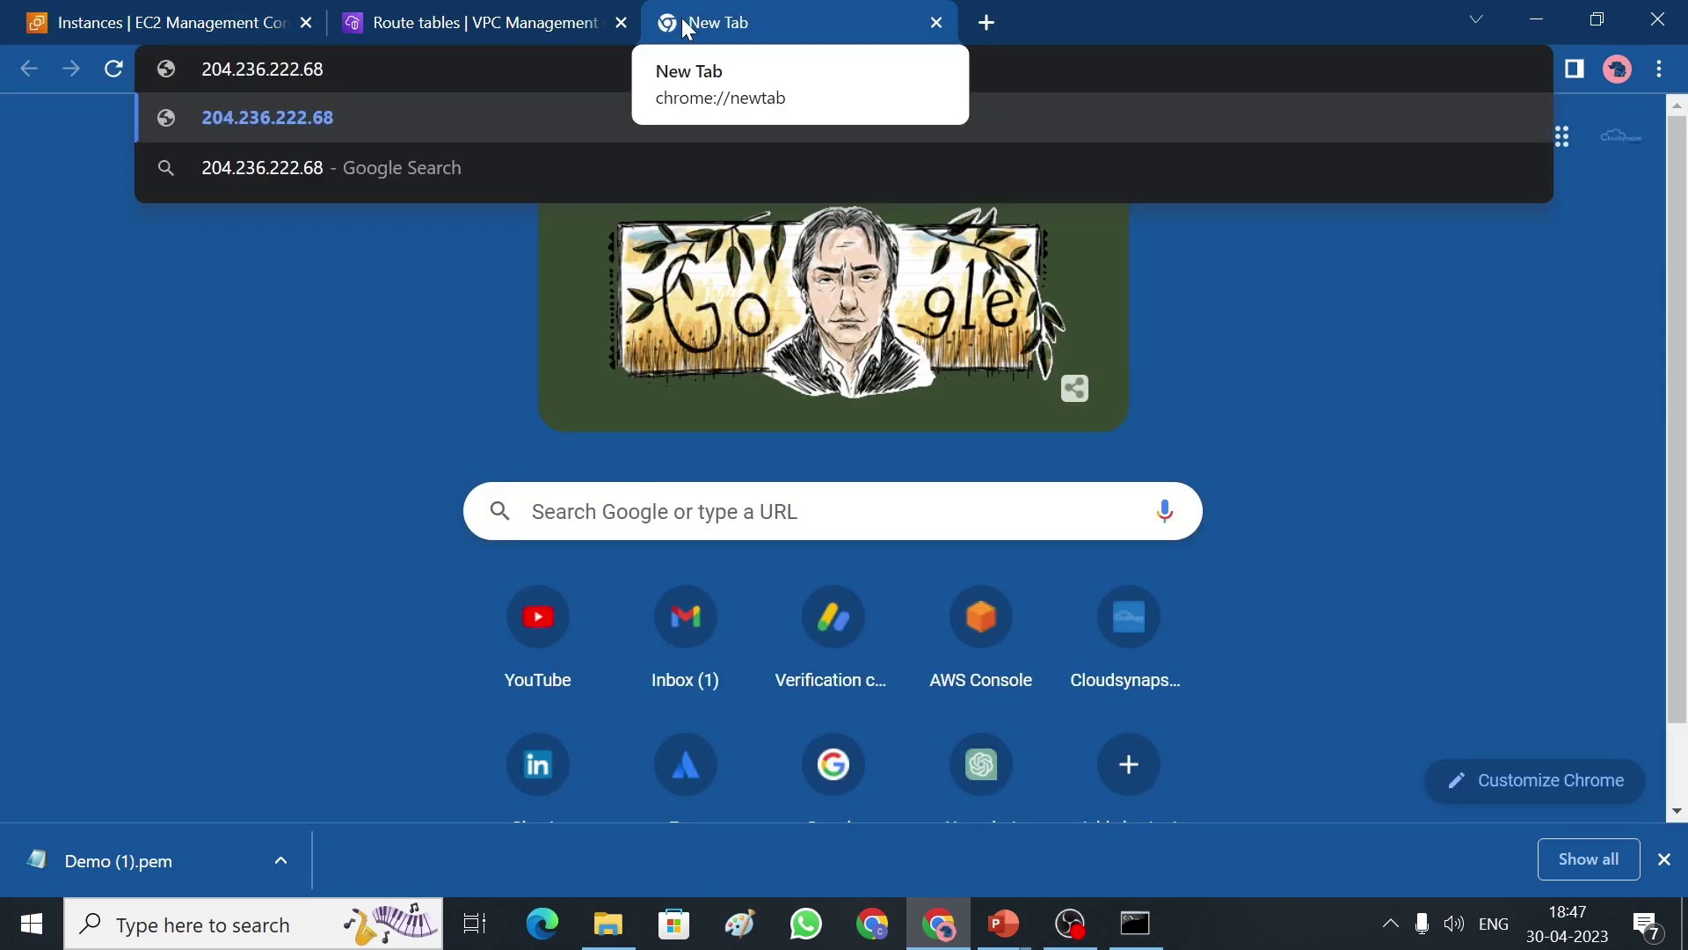
key("Return")
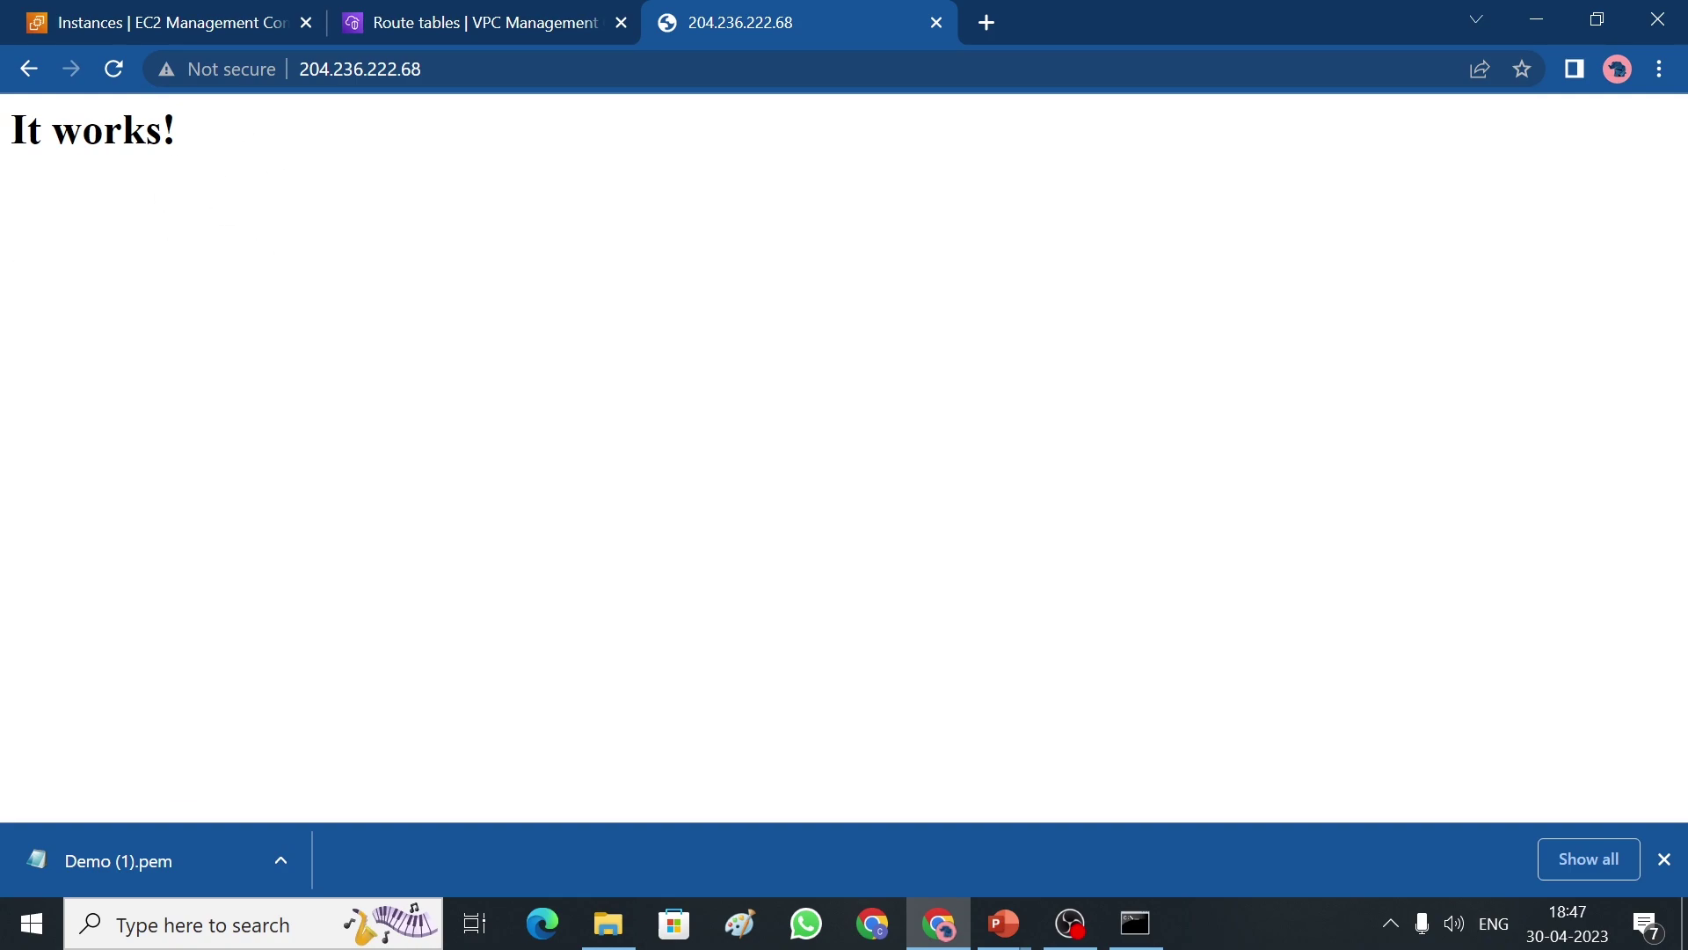
left_click(168, 23)
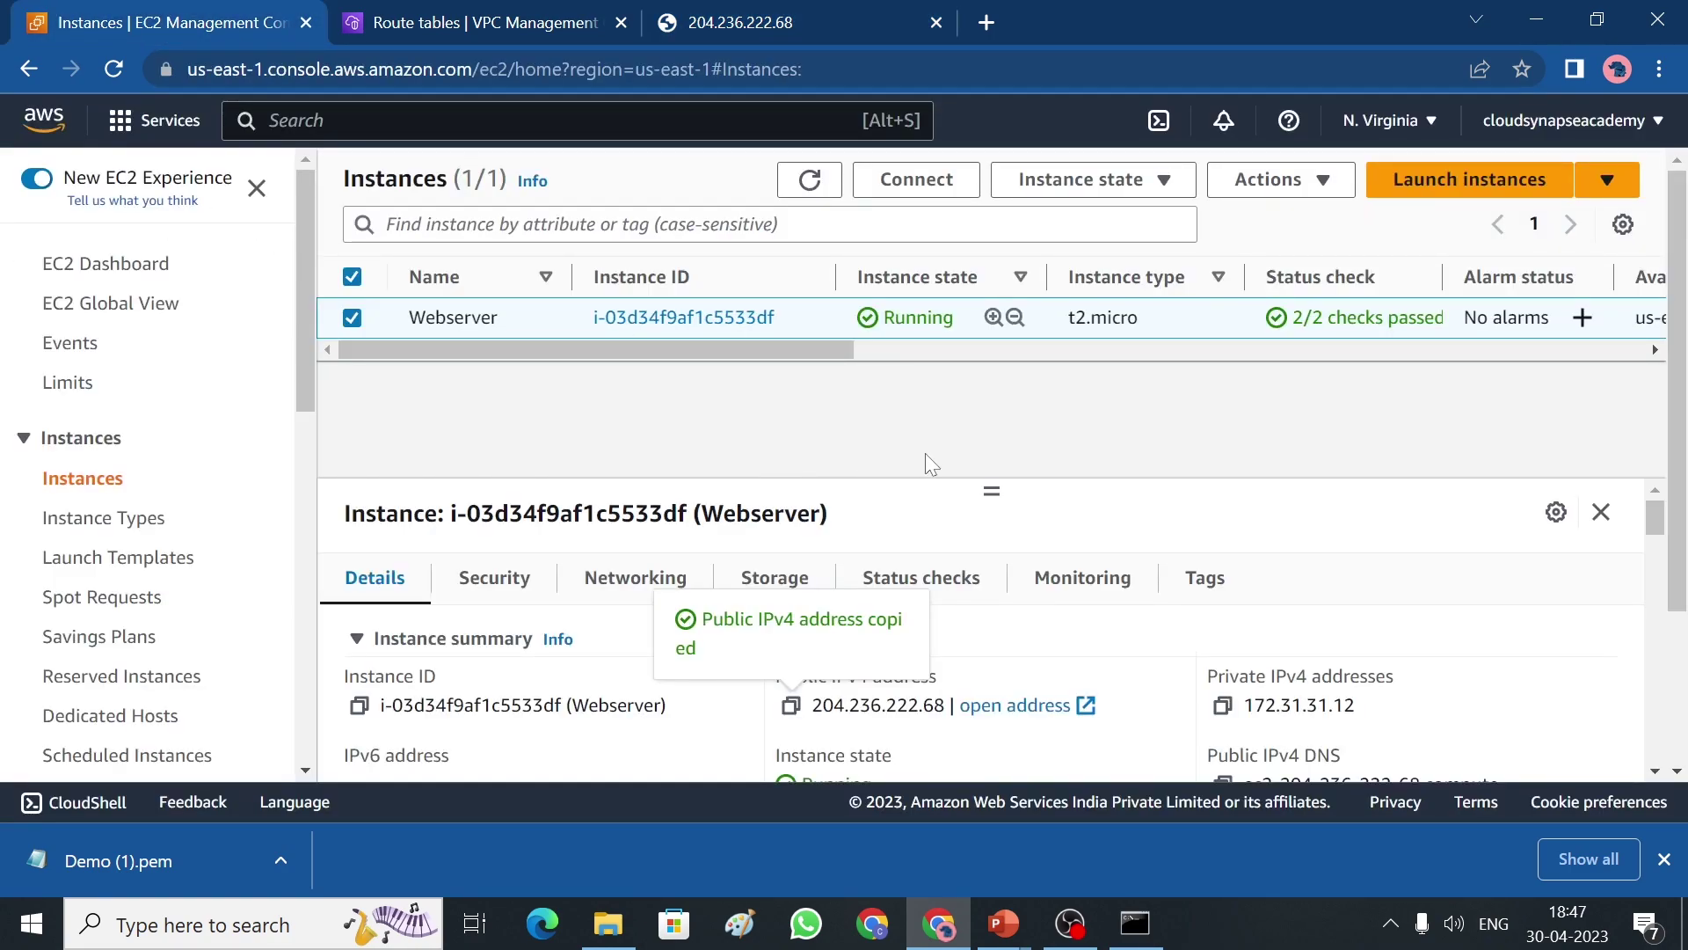